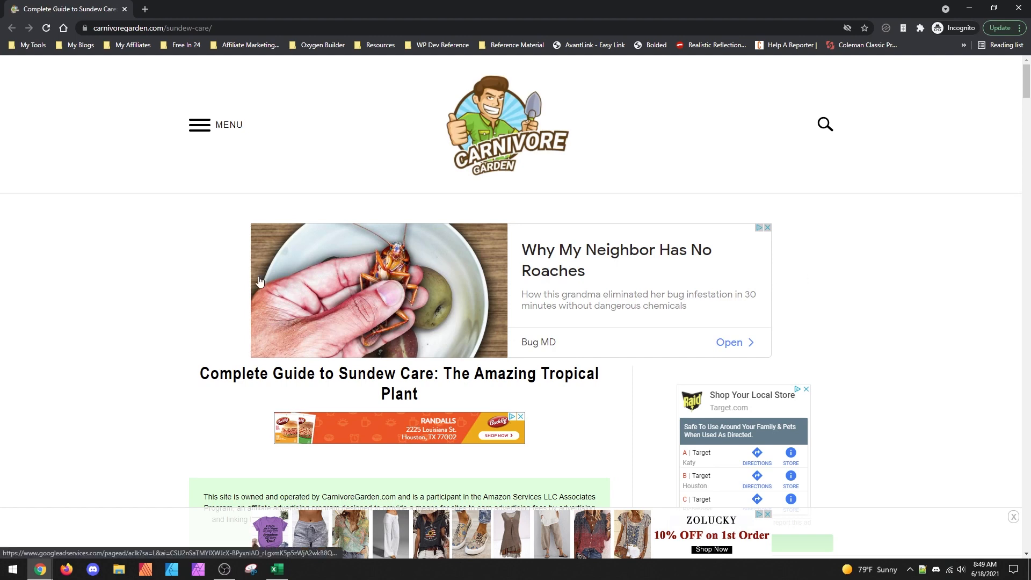
# Step: Activate the Ezoic ad placeholder view on the Sundew care article
pyautogui.scroll(-1, 599, 379)
pyautogui.scroll(-1, 600, 379)
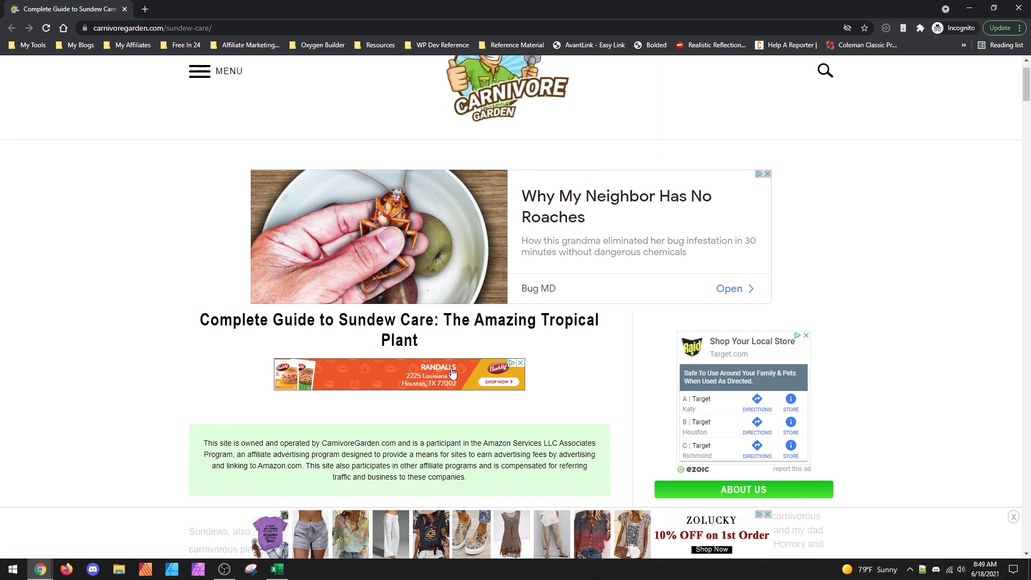
pyautogui.scroll(-1, 397, 304)
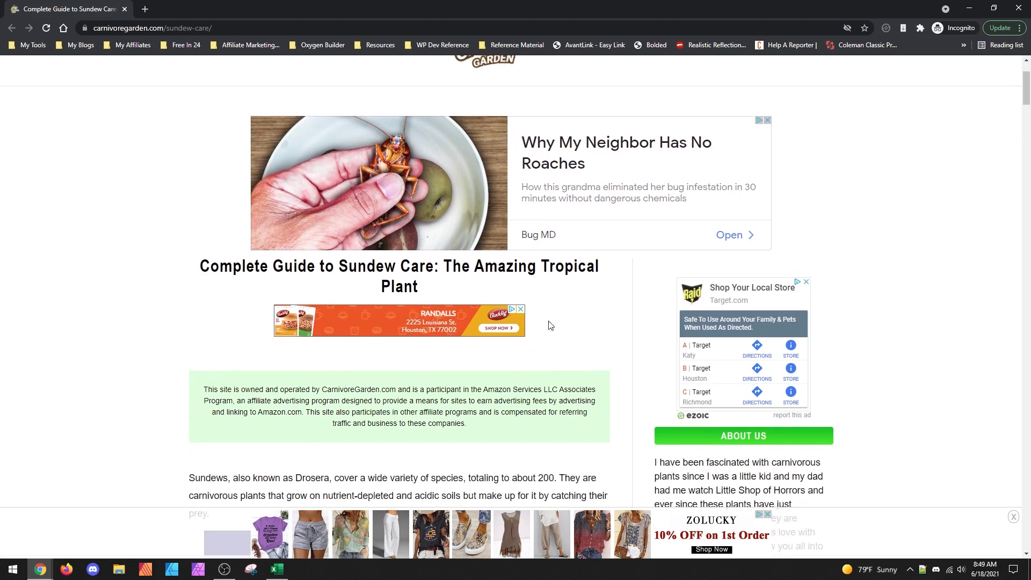
pyautogui.scroll(-1, 859, 451)
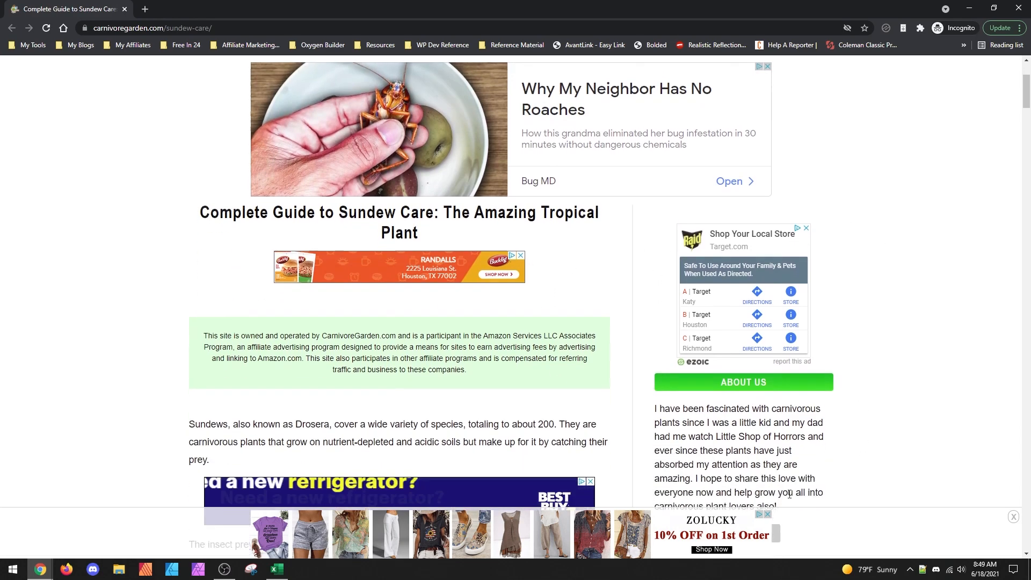
pyautogui.scroll(-2, 847, 414)
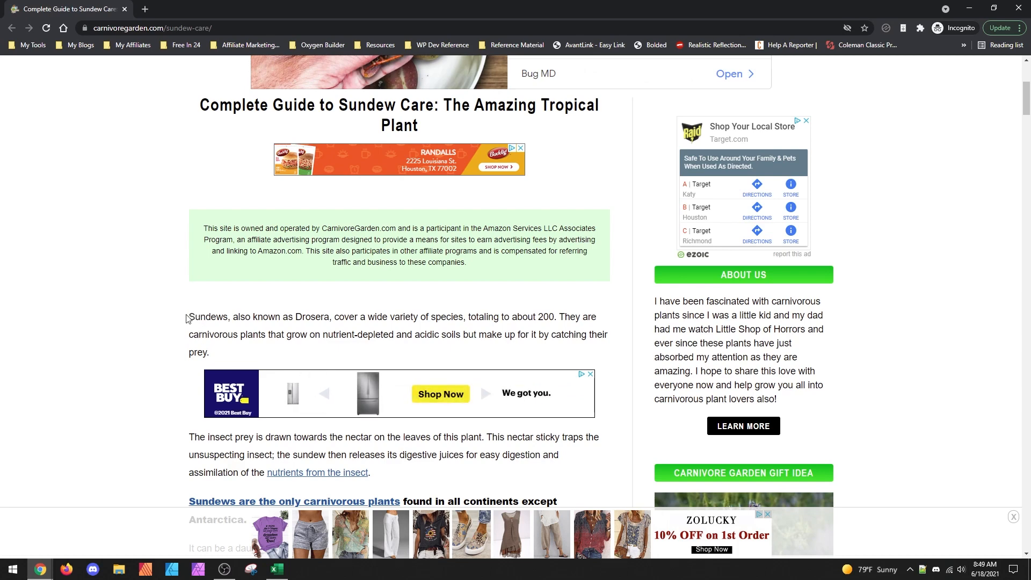
pyautogui.click(886, 28)
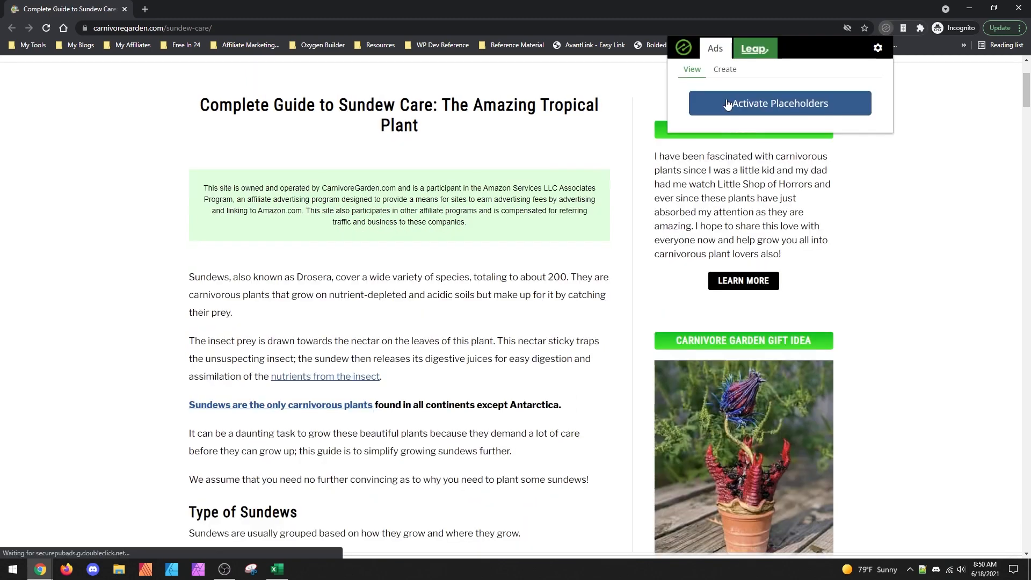
pyautogui.click(728, 104)
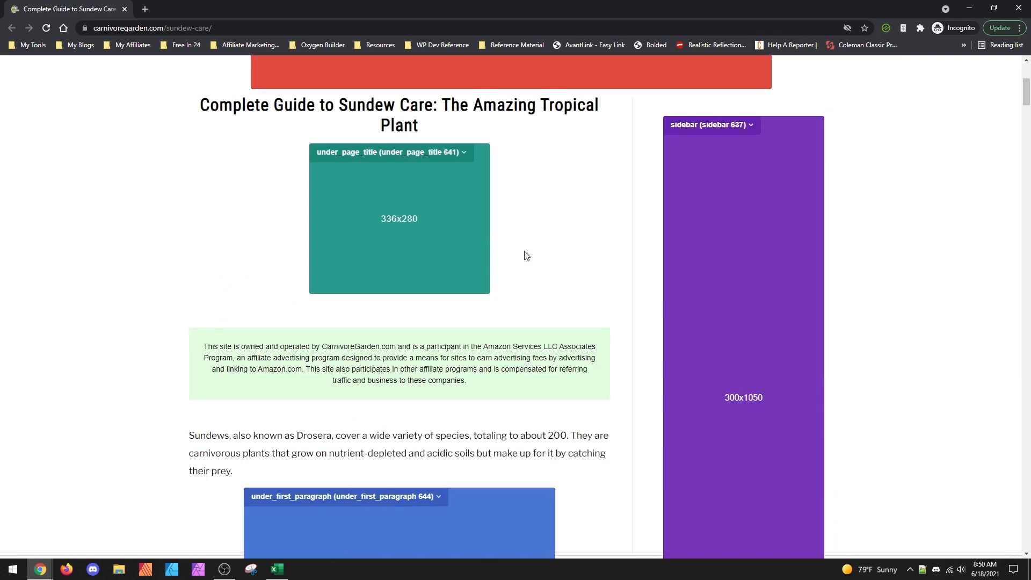
# Step: Start selecting a page location for a new ad placeholder with the size set to Automatically Detect
pyautogui.scroll(5, 529, 255)
pyautogui.scroll(-7, 535, 305)
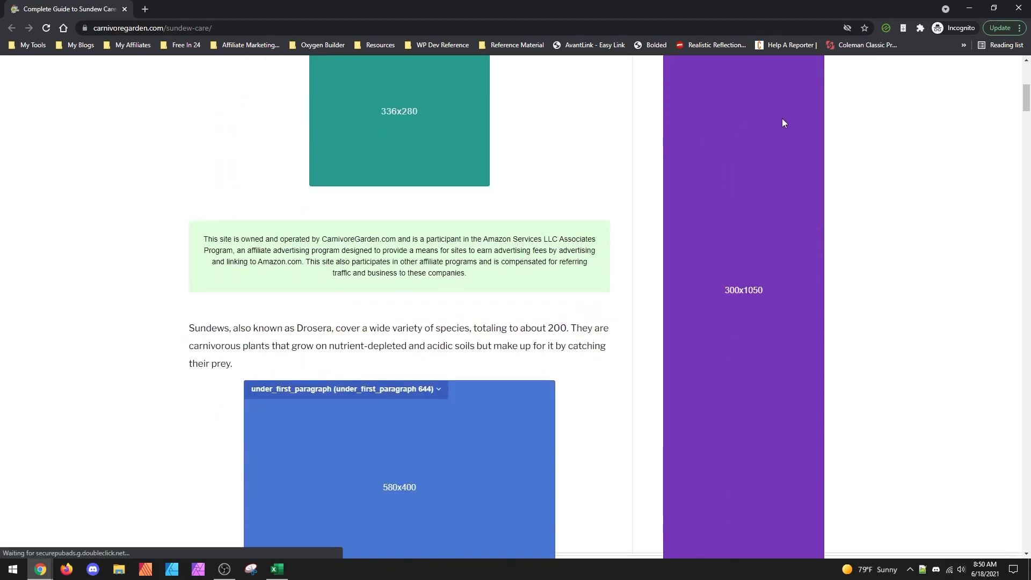
pyautogui.scroll(1, 591, 242)
pyautogui.scroll(-2, 413, 386)
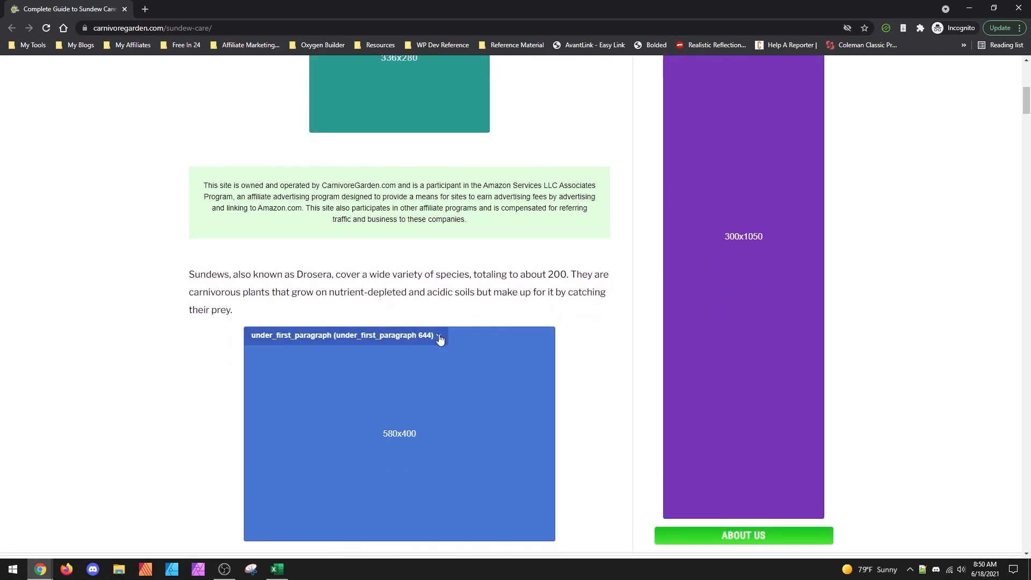
pyautogui.scroll(-2, 325, 370)
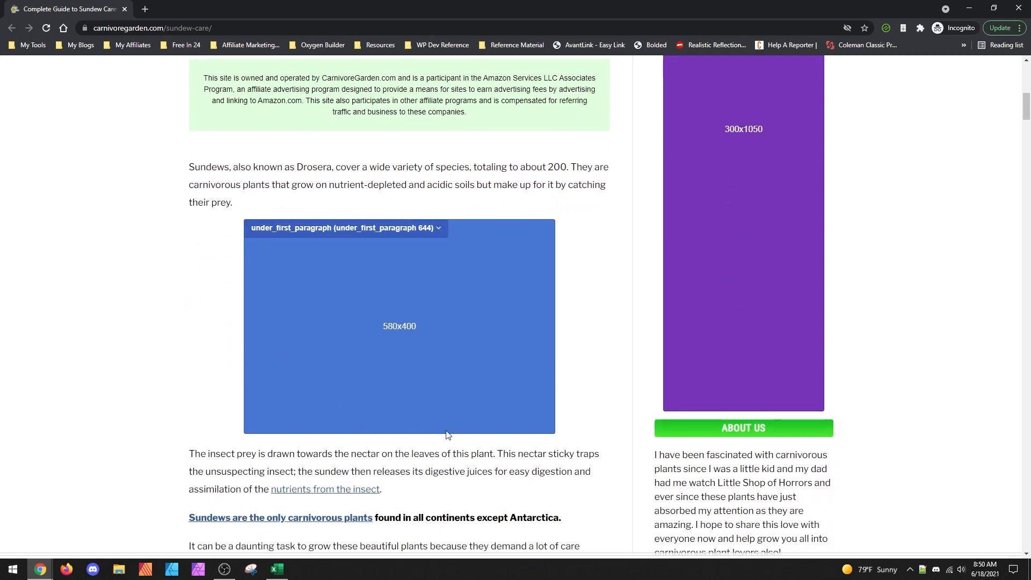
pyautogui.click(887, 28)
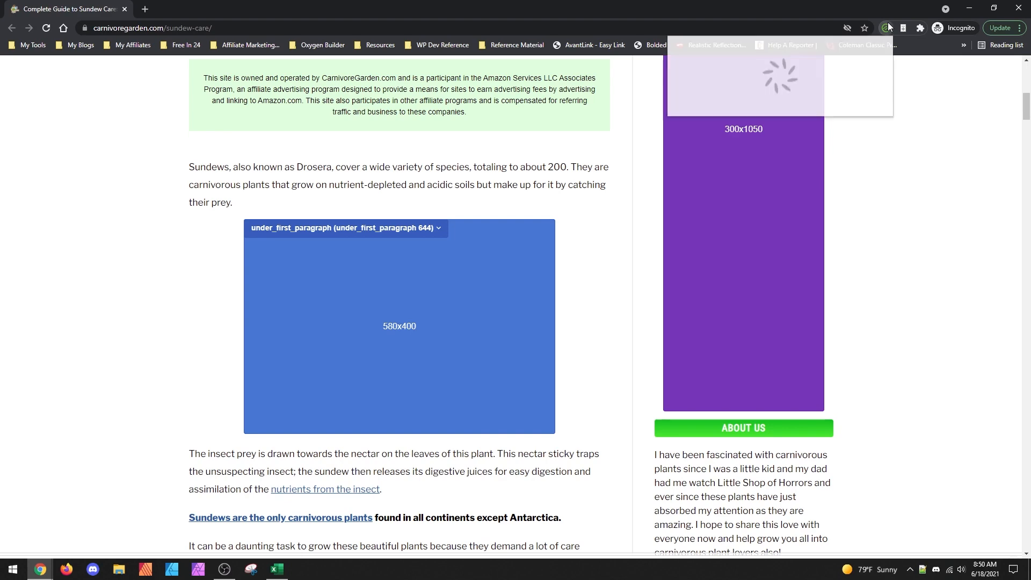
pyautogui.click(724, 73)
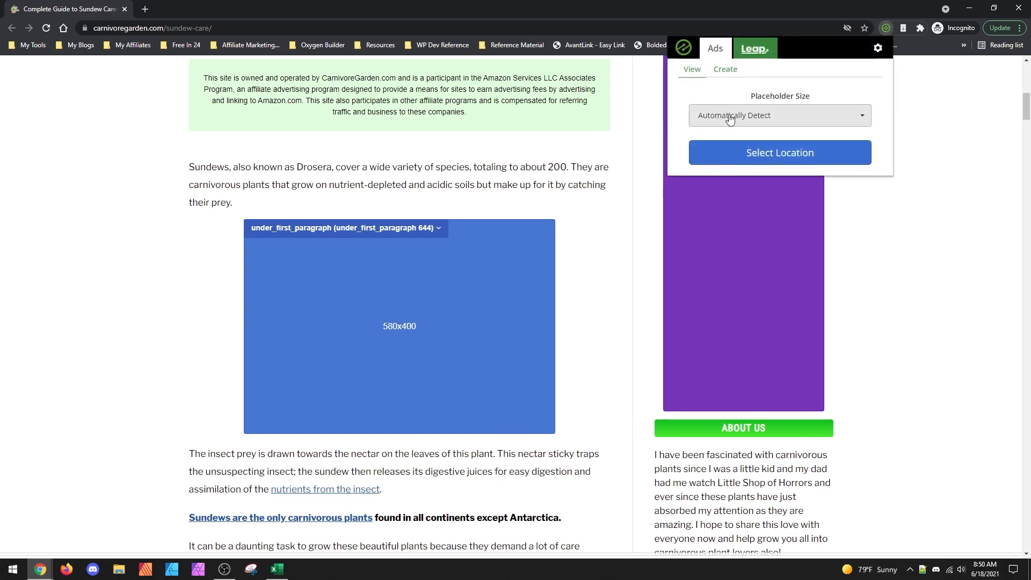
pyautogui.click(722, 160)
pyautogui.click(637, 170)
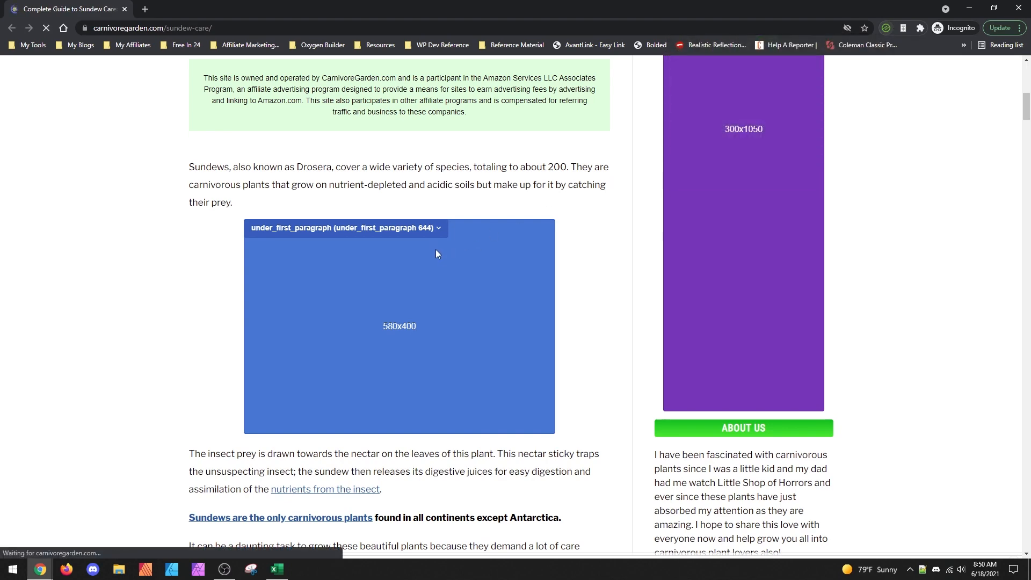
# Step: Preview a new placeholder position before the paragraph starting "The insect prey is drawn", and cancel it without inserting
pyautogui.scroll(-1, 383, 324)
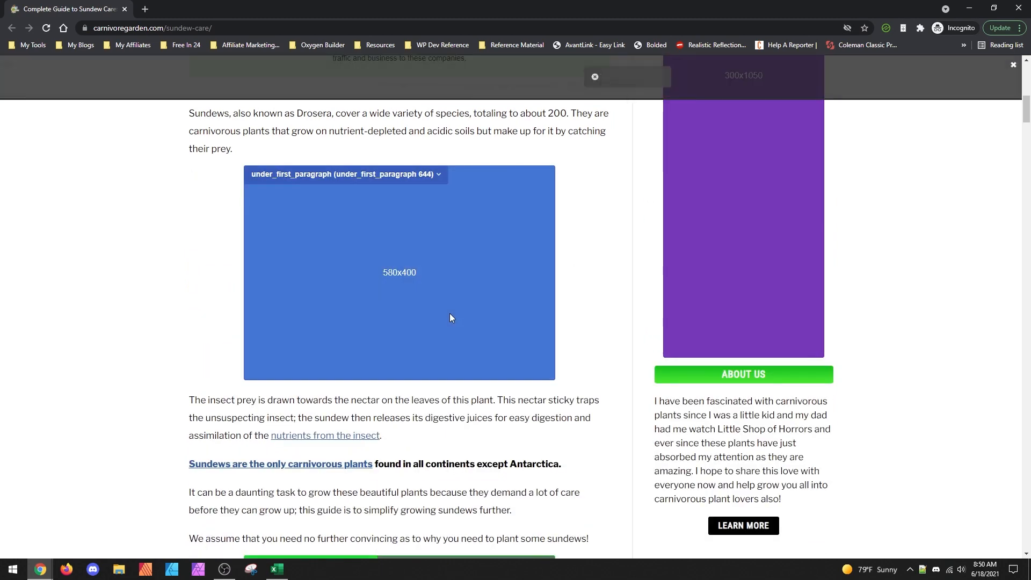
pyautogui.scroll(-1, 407, 378)
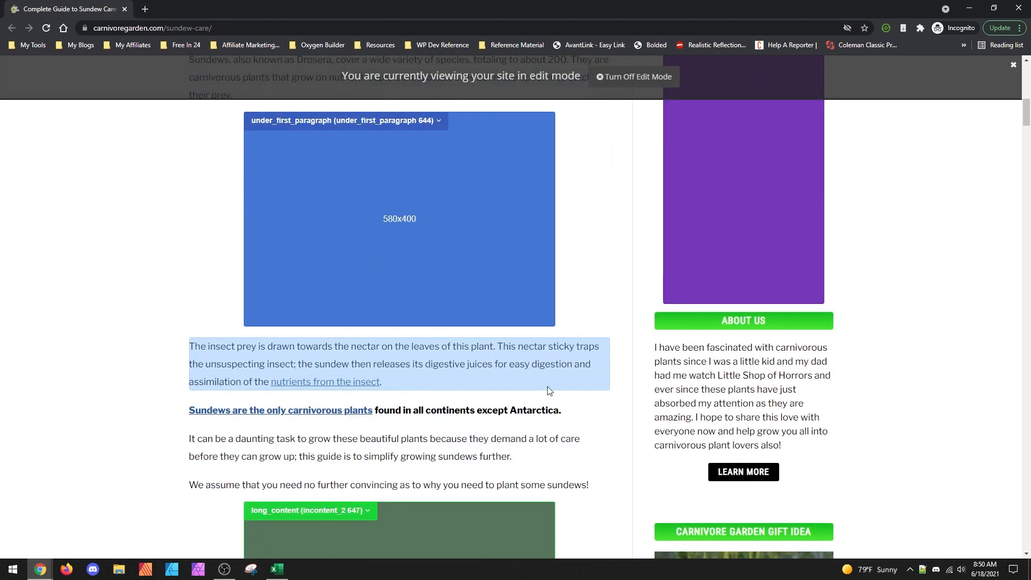
pyautogui.click(592, 385)
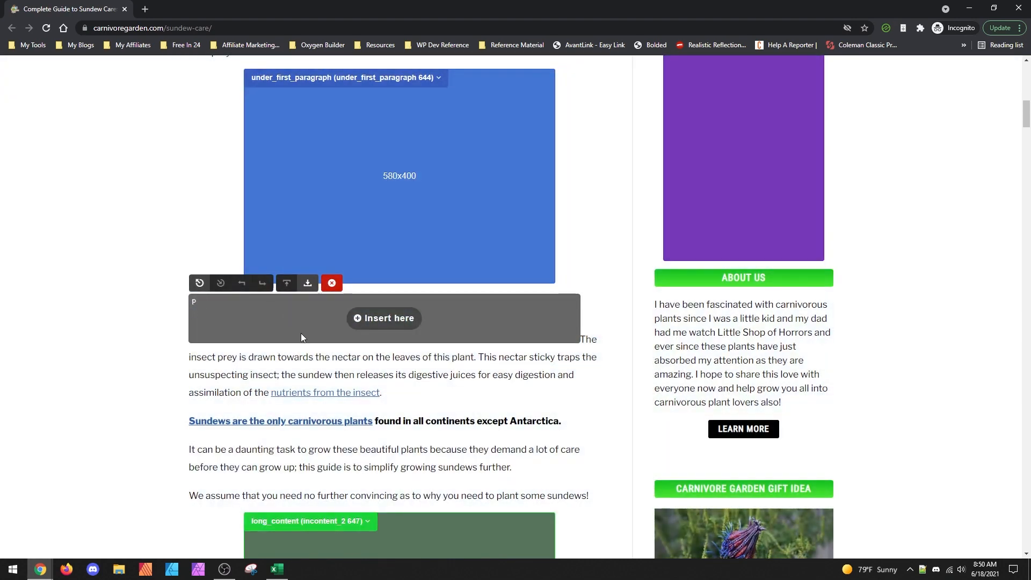
pyautogui.scroll(6, 258, 267)
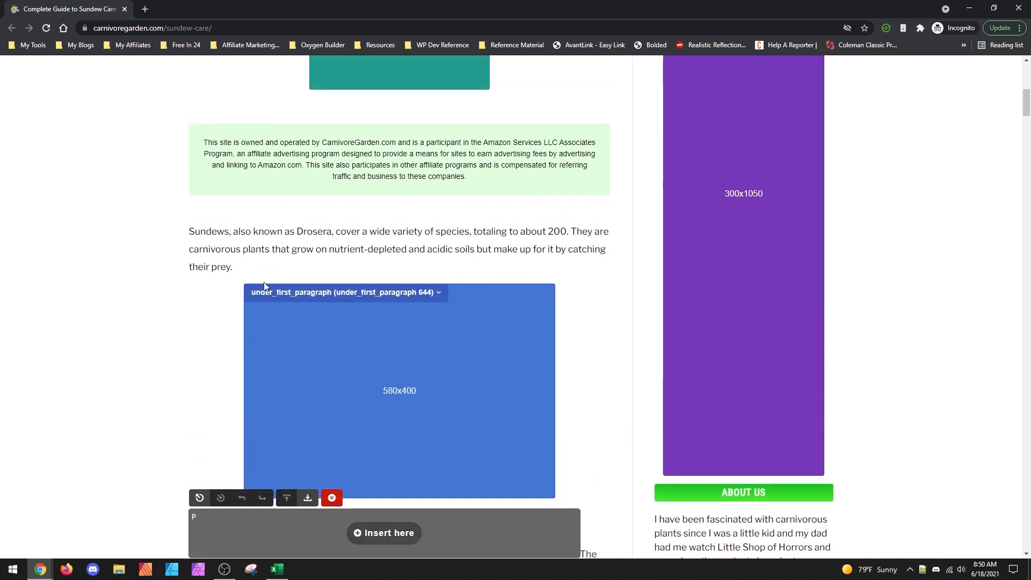
pyautogui.scroll(-4, 288, 334)
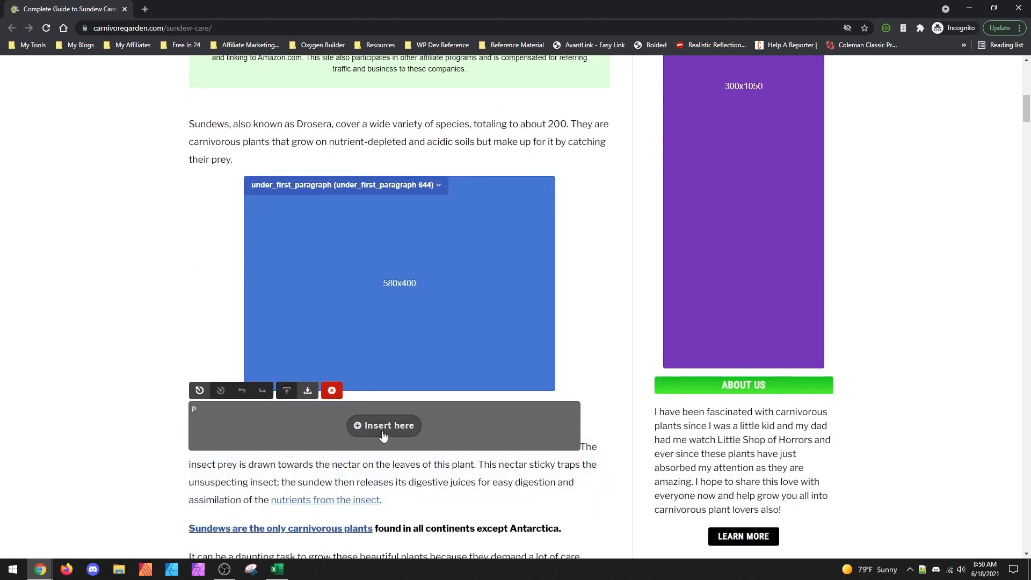
pyautogui.click(332, 398)
# Step: Preview placeholder positions at the bold Antarctica sentence, its Sundews link and the "nutrients from the insect" link, cancelling each one
pyautogui.scroll(-2, 472, 380)
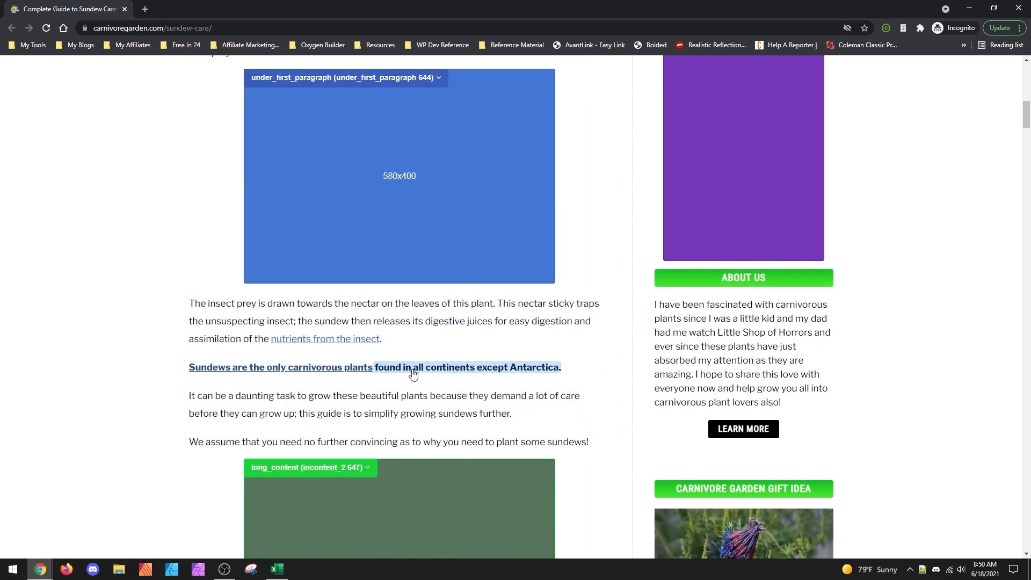
pyautogui.click(413, 370)
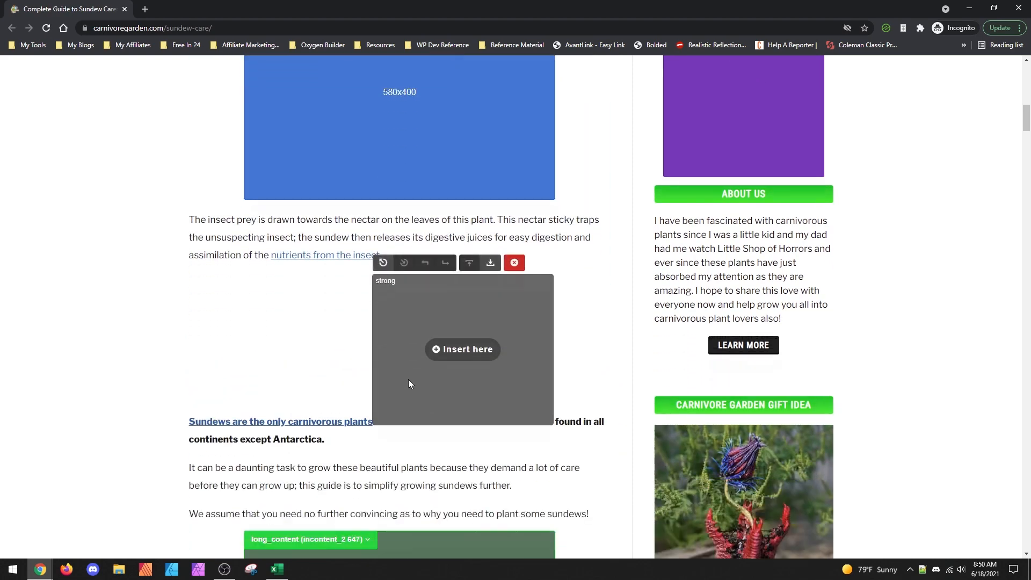
pyautogui.scroll(-2, 391, 250)
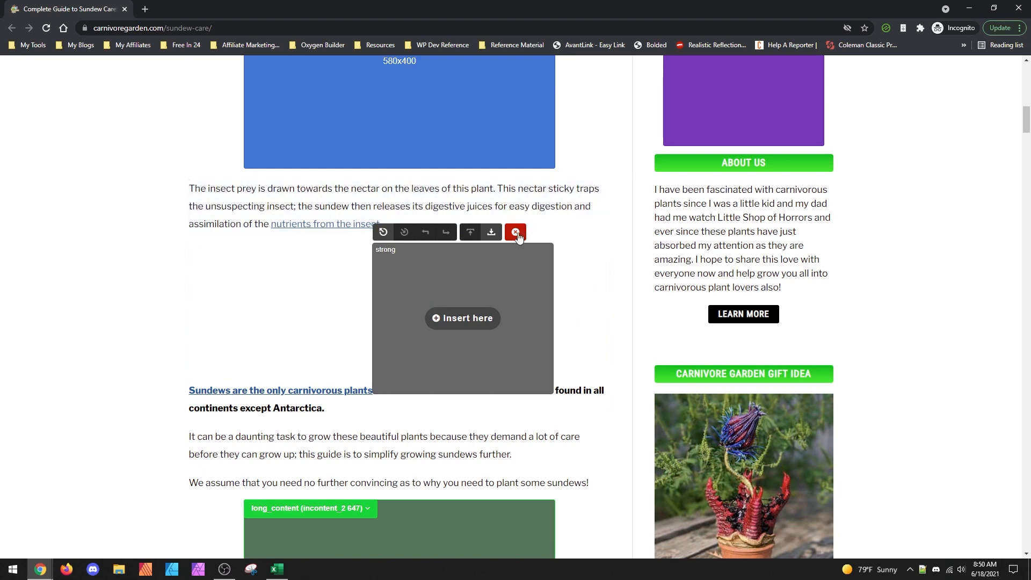
pyautogui.click(516, 232)
pyautogui.click(287, 264)
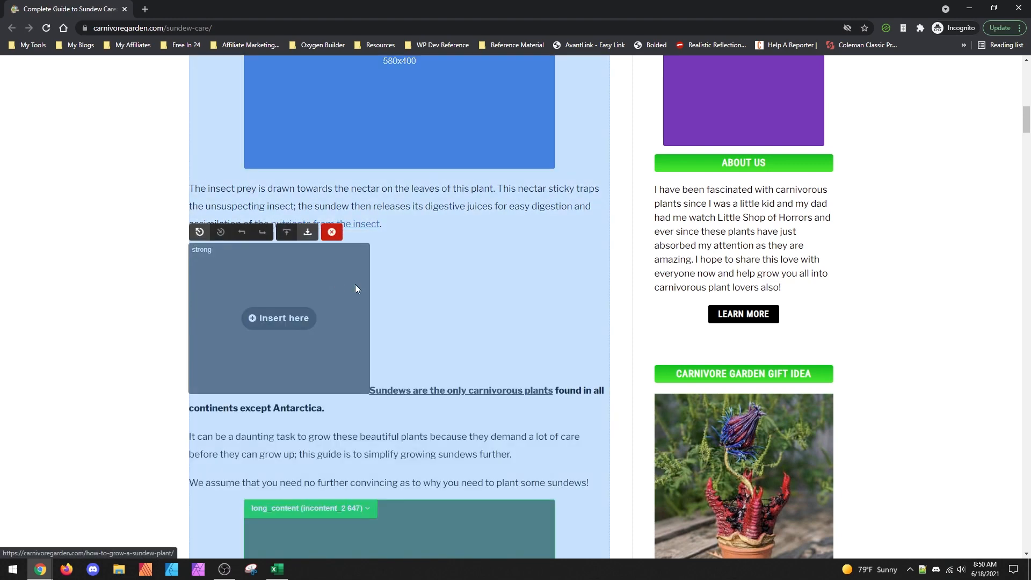
pyautogui.click(332, 235)
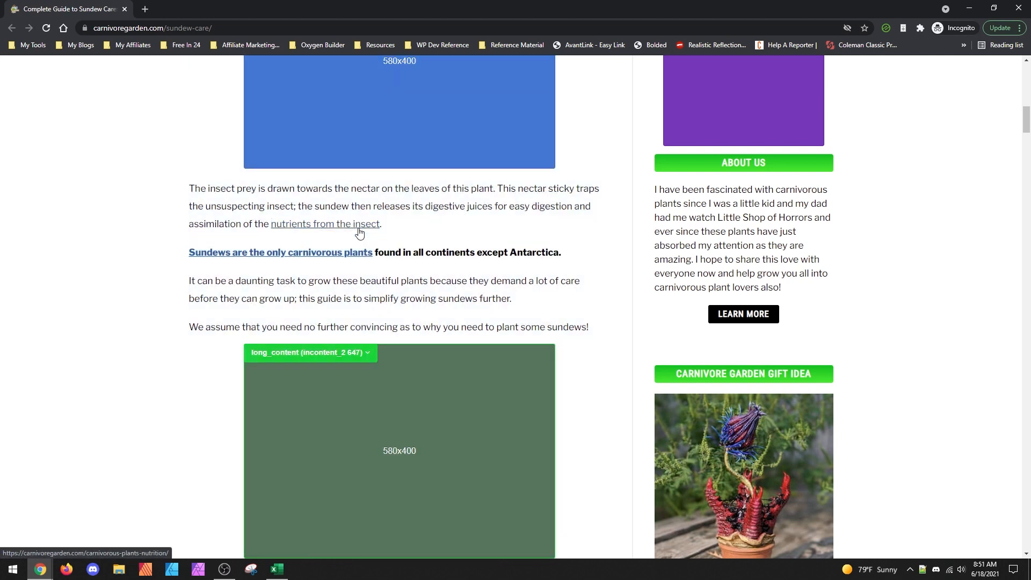
pyautogui.click(359, 232)
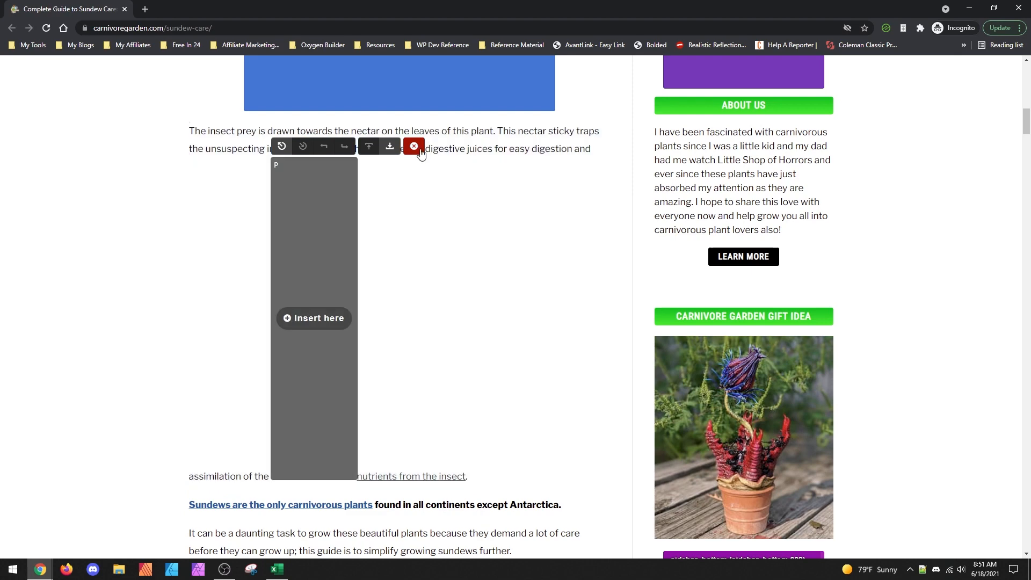
pyautogui.click(414, 147)
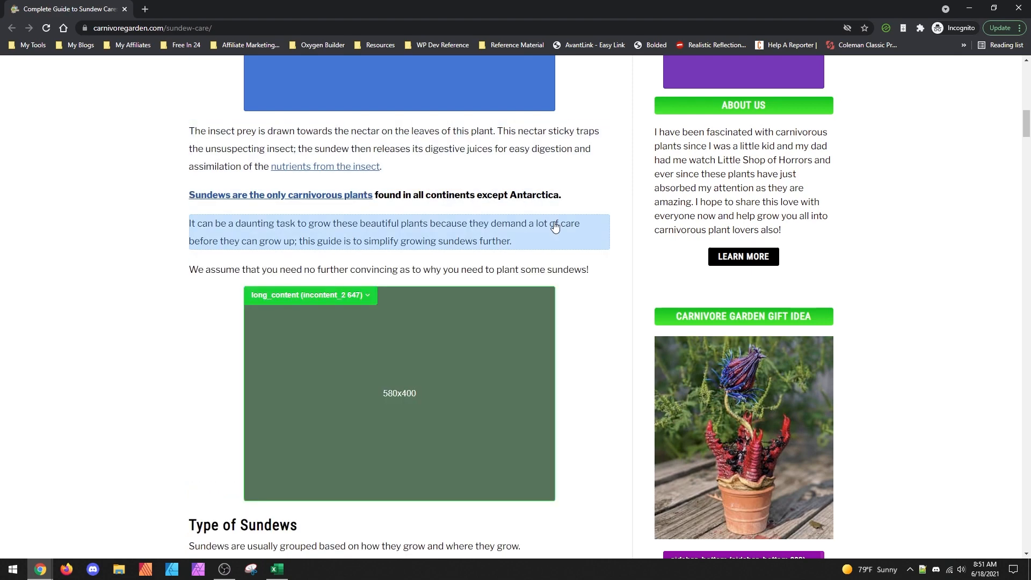
# Step: Examine the existing in-content, sidebar and page-title ad placeholders and their spacing throughout the article
pyautogui.scroll(2, 555, 228)
pyautogui.scroll(-2, 554, 275)
pyautogui.scroll(-6, 554, 274)
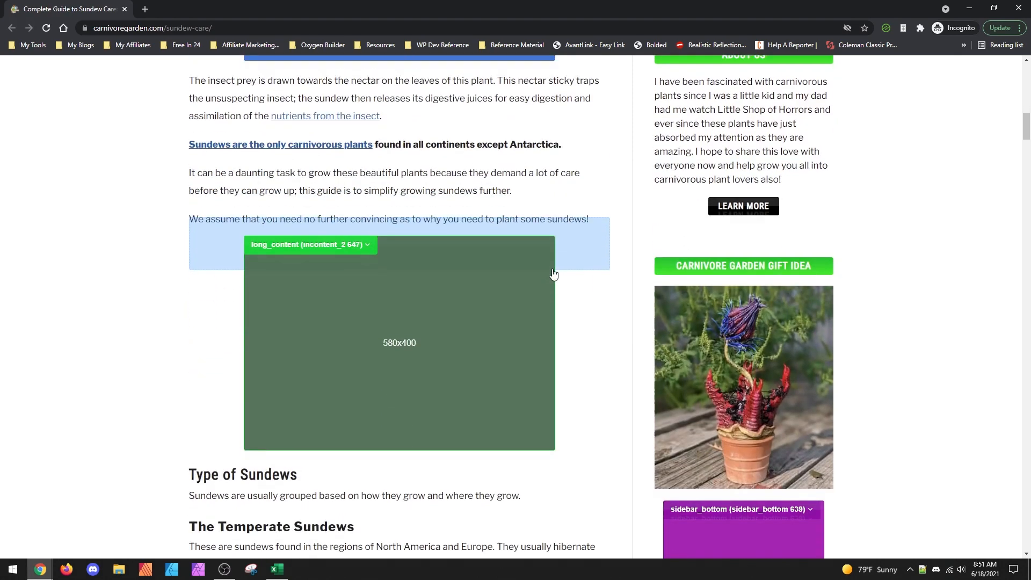
pyautogui.scroll(-3, 555, 277)
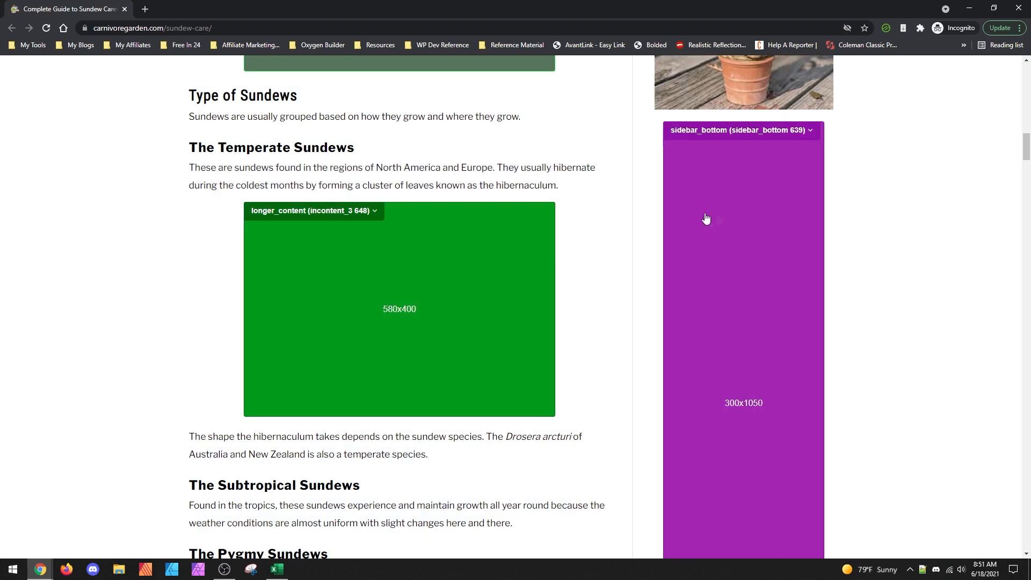
pyautogui.scroll(7, 730, 135)
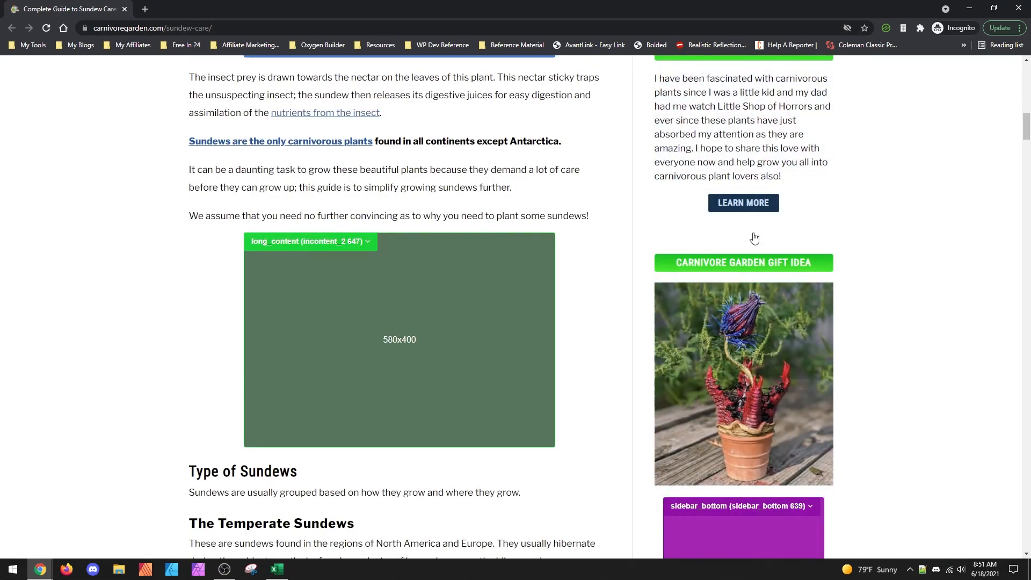
pyautogui.scroll(-3, 719, 454)
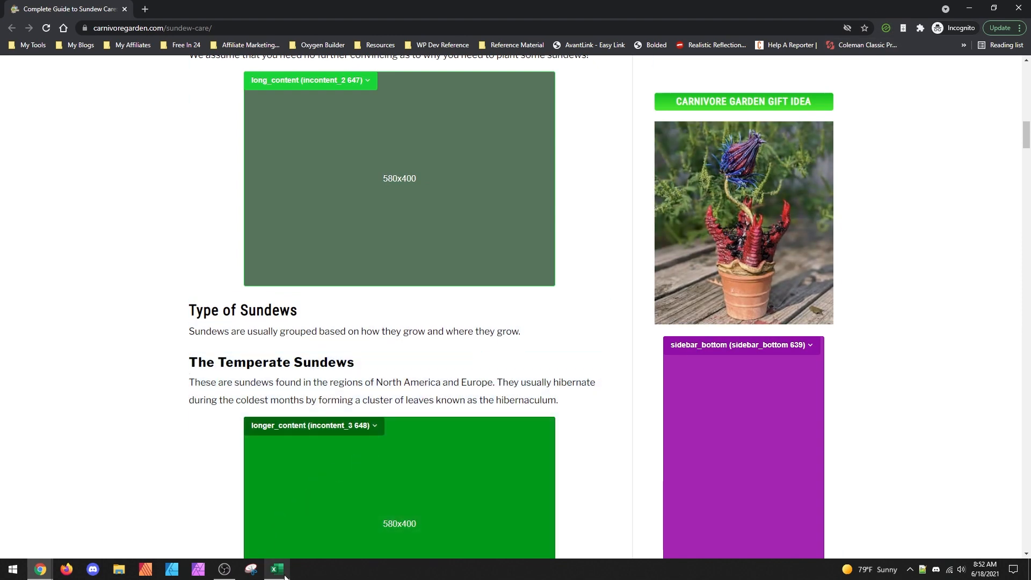
pyautogui.moveTo(225, 577)
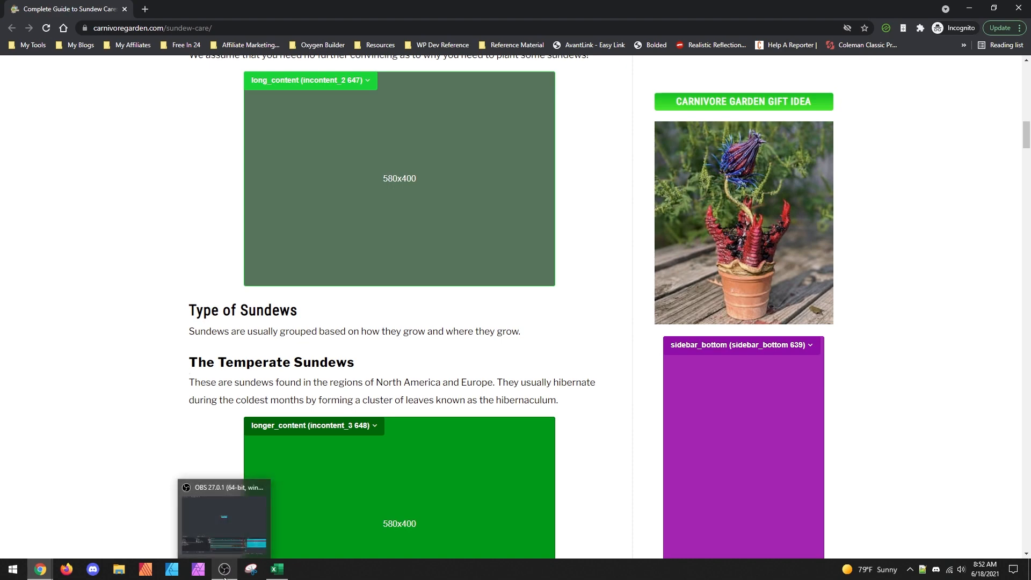
pyautogui.scroll(8, 463, 170)
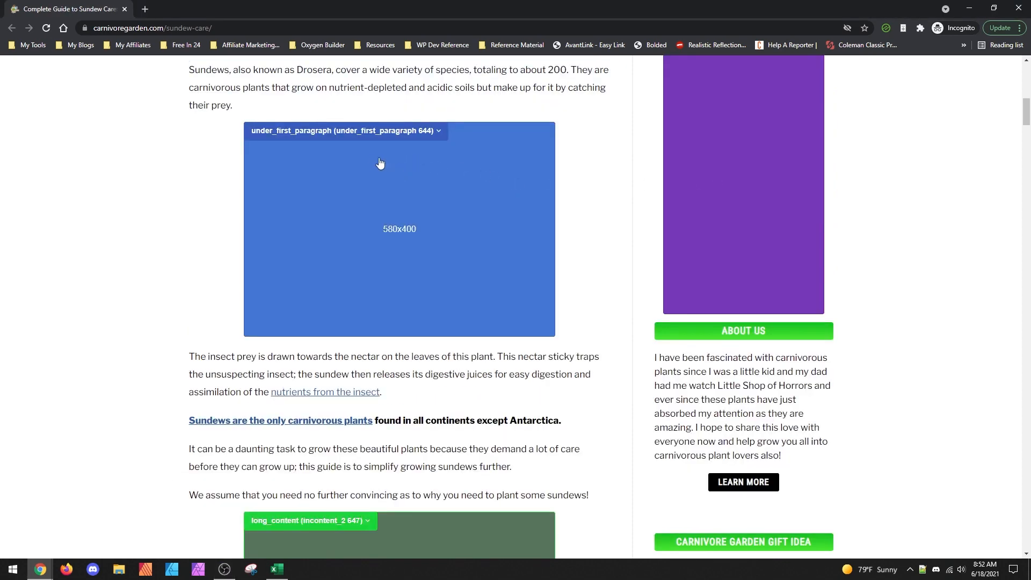
pyautogui.scroll(8, 379, 163)
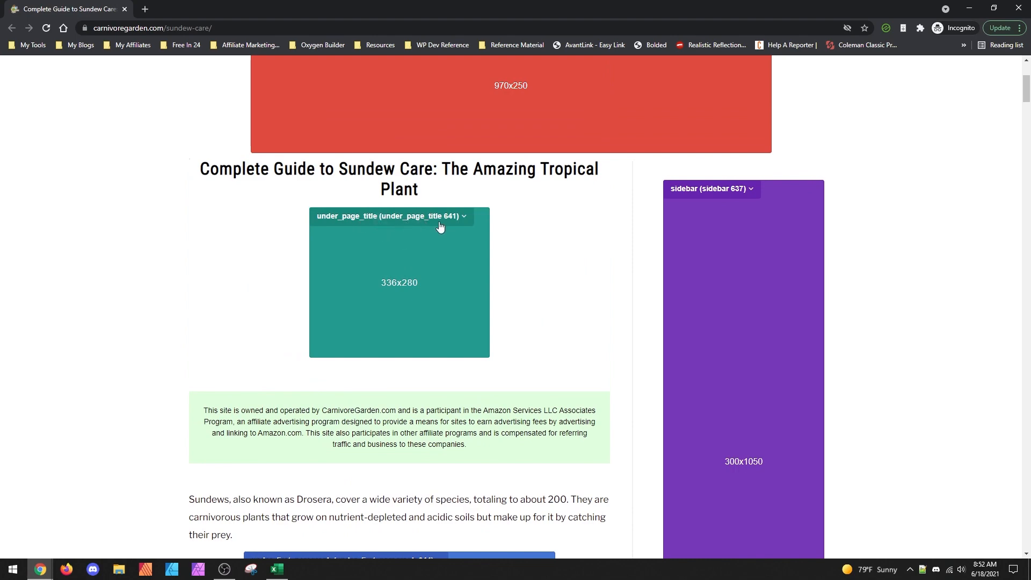
pyautogui.scroll(-3, 432, 255)
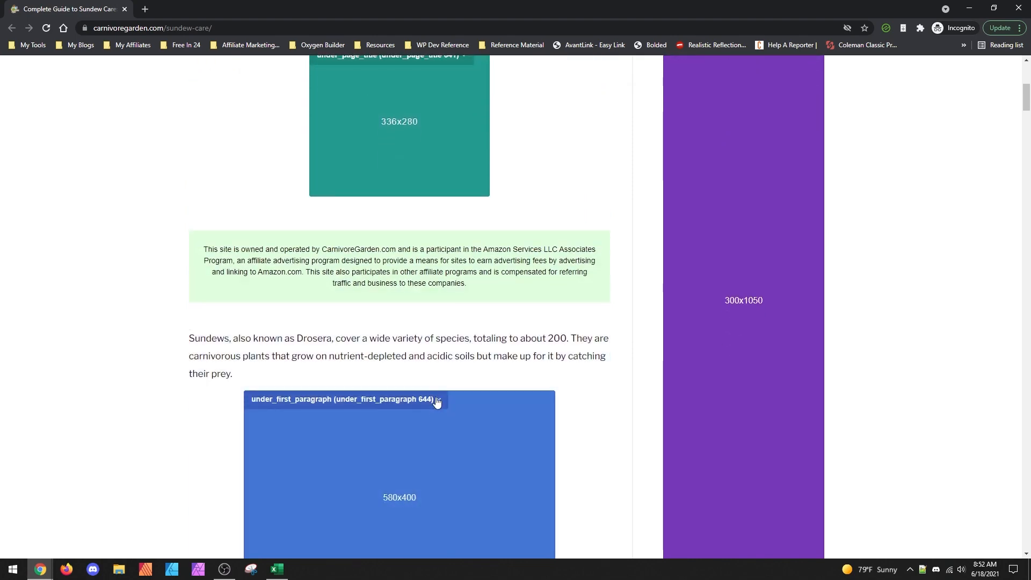
# Step: Open the options of the under_first_paragraph placeholder and close them
pyautogui.click(439, 399)
pyautogui.click(437, 414)
pyautogui.click(666, 144)
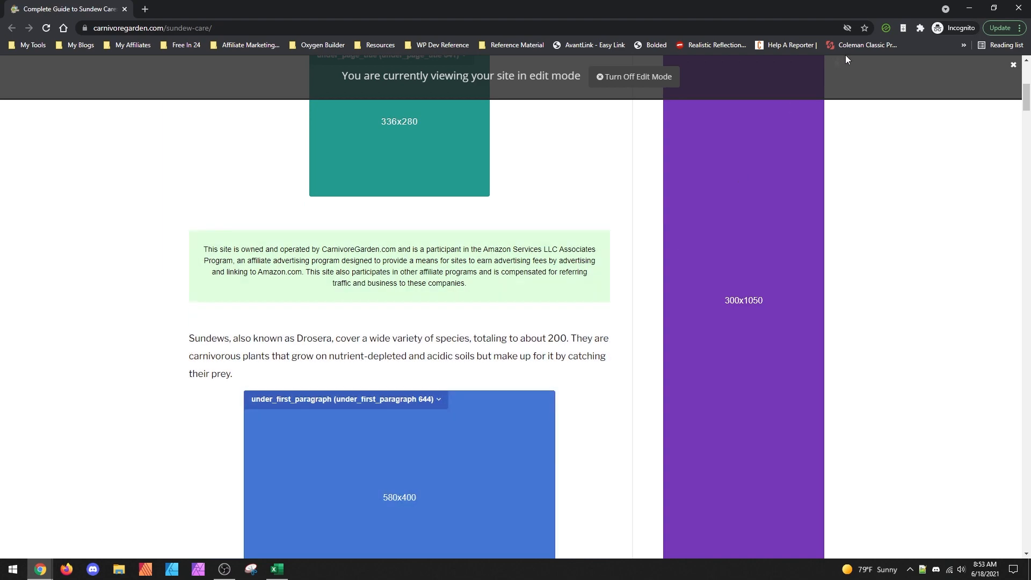
# Step: Switch to the Ezoic monetization dashboard and search the display placeholders for 644, clearing the search term at the end
pyautogui.click(969, 7)
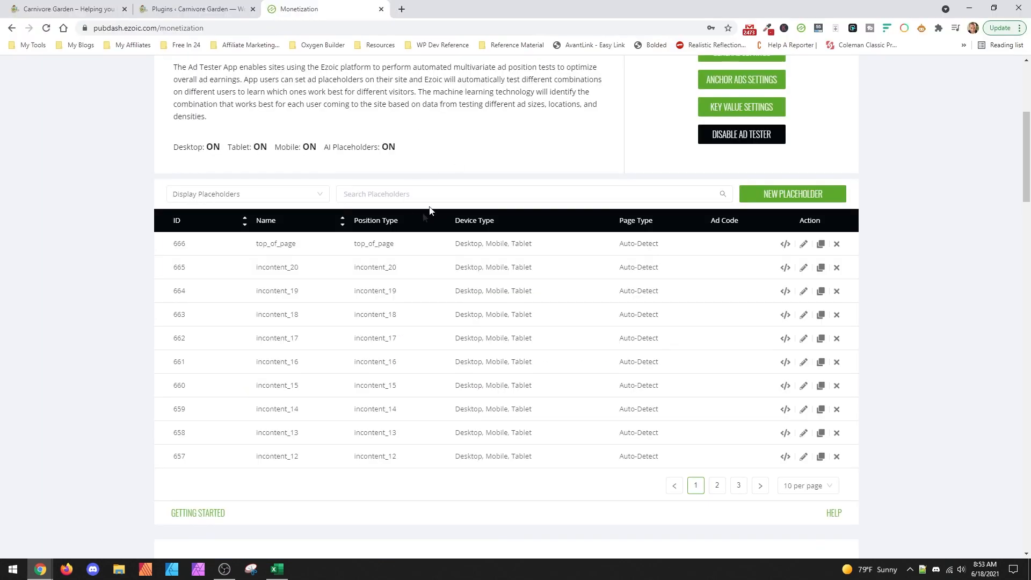
pyautogui.click(362, 199)
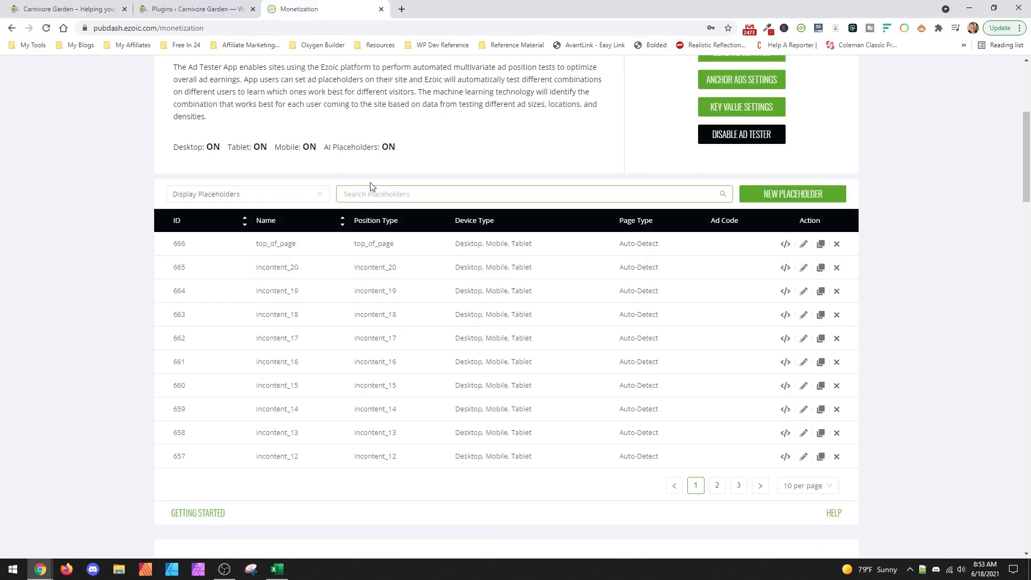
pyautogui.write('644')
pyautogui.moveTo(368, 194); pyautogui.dragTo(331, 196)
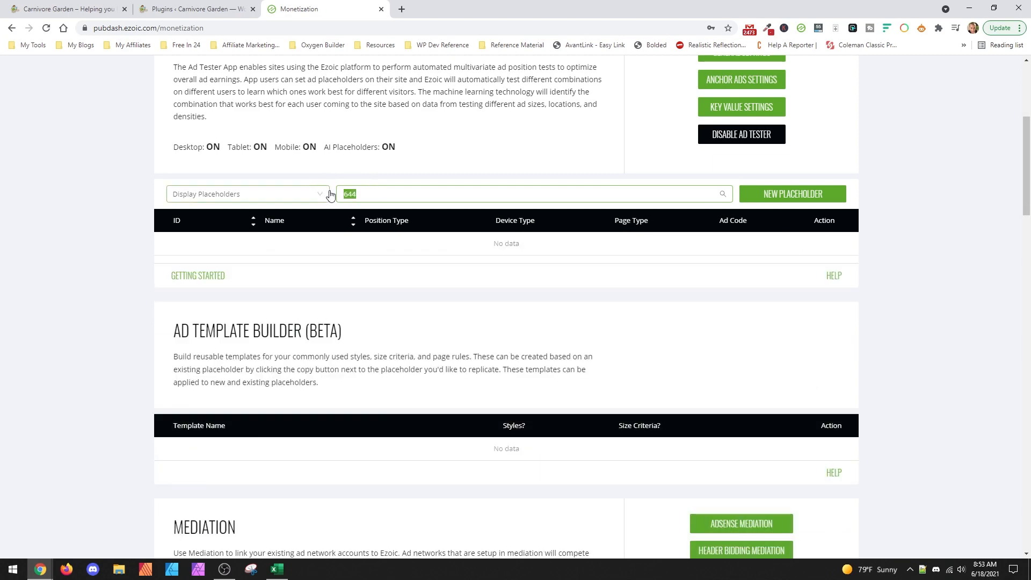
pyautogui.press('BackSpace')
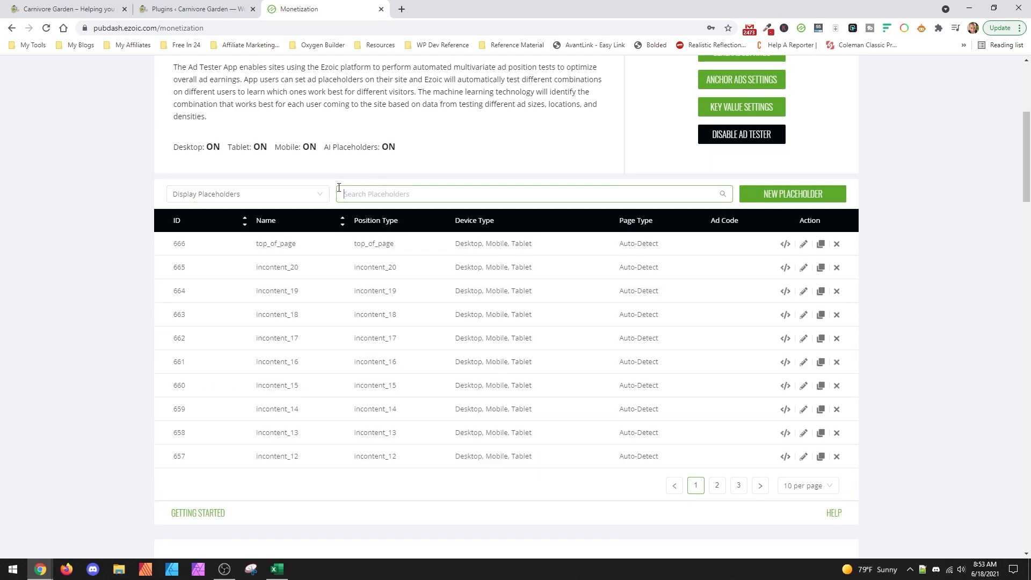
# Step: Search the display placeholders for "top" and clear the search
pyautogui.write('top')
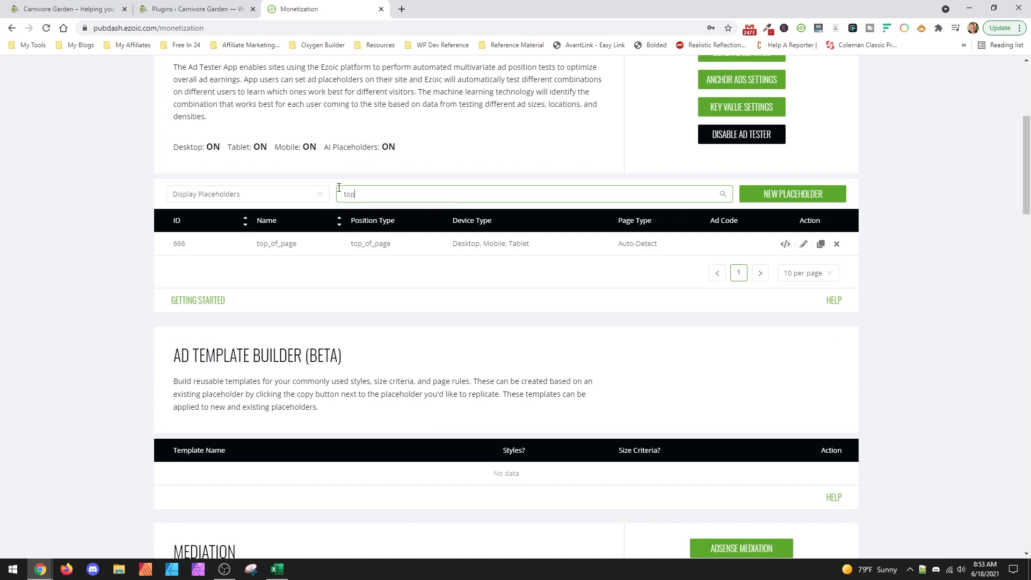
pyautogui.press('BackSpace')
pyautogui.press('BackSpace')
pyautogui.press('BackSpace')
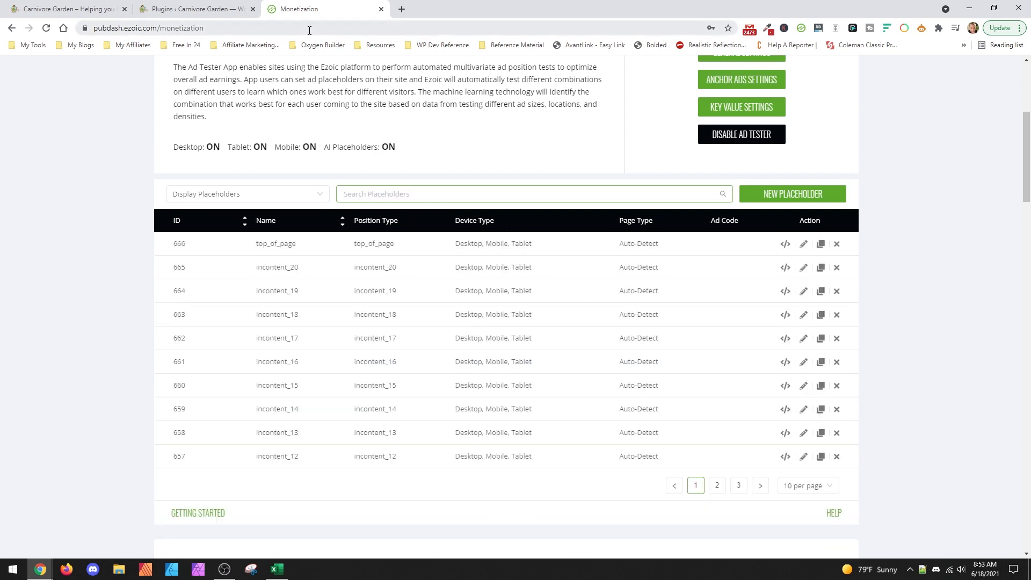
# Step: Find the under_first_paragraph placeholder by searching for "under", view its ad placeholder code, and clear the search
pyautogui.write('under')
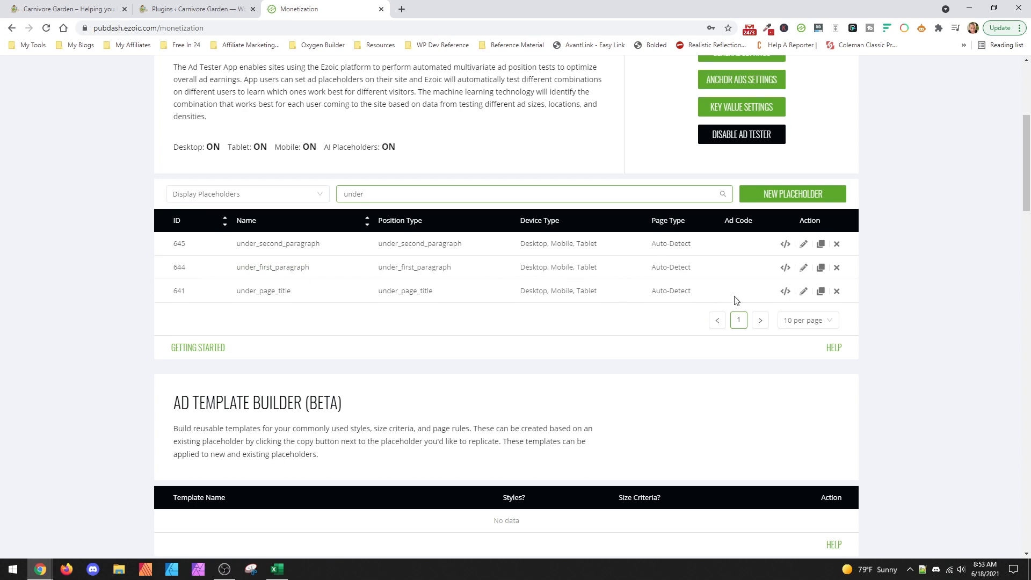
pyautogui.click(786, 268)
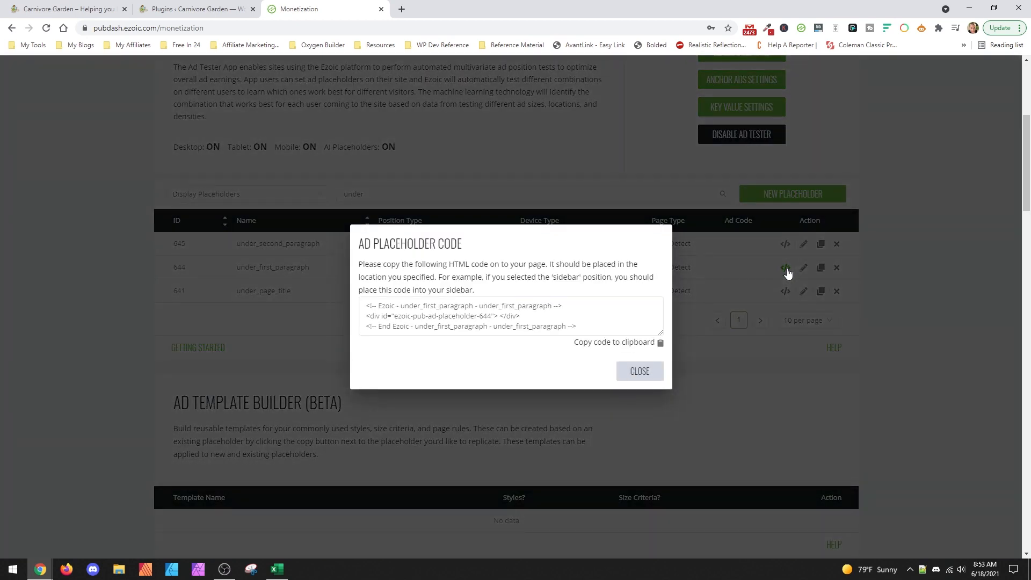
pyautogui.moveTo(583, 327); pyautogui.dragTo(347, 309)
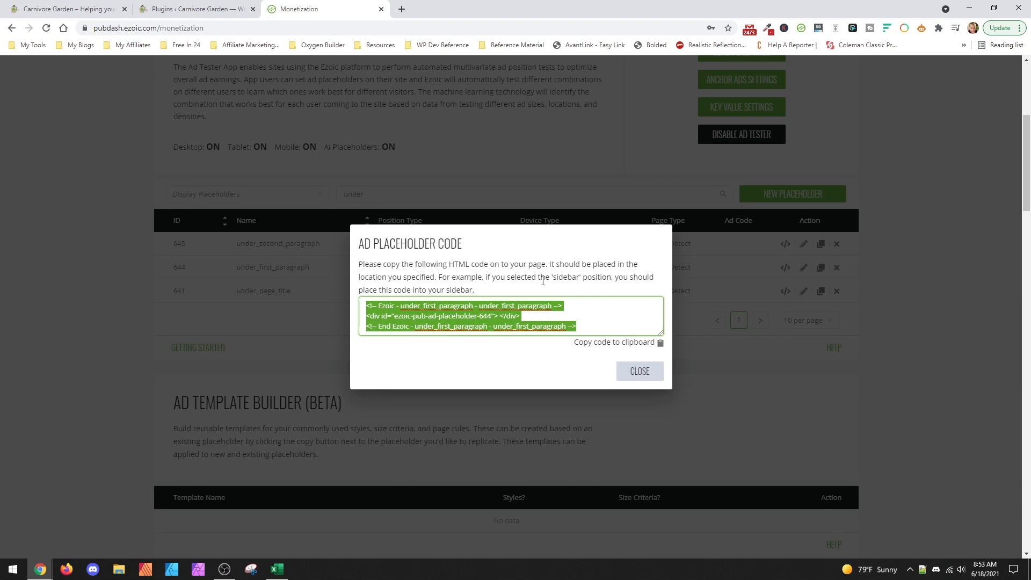
pyautogui.click(638, 371)
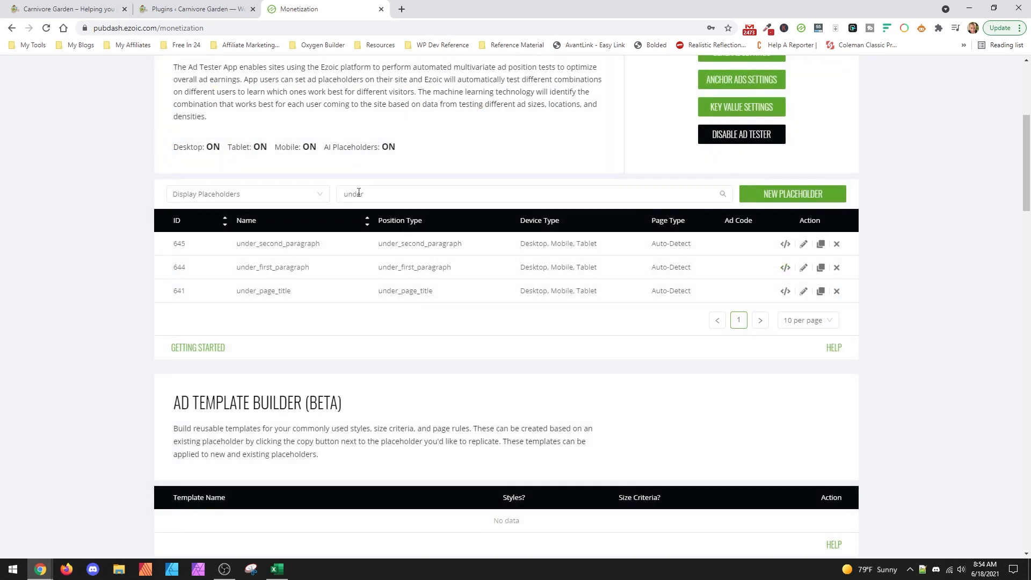
pyautogui.click(340, 197)
pyautogui.moveTo(368, 194); pyautogui.dragTo(332, 196)
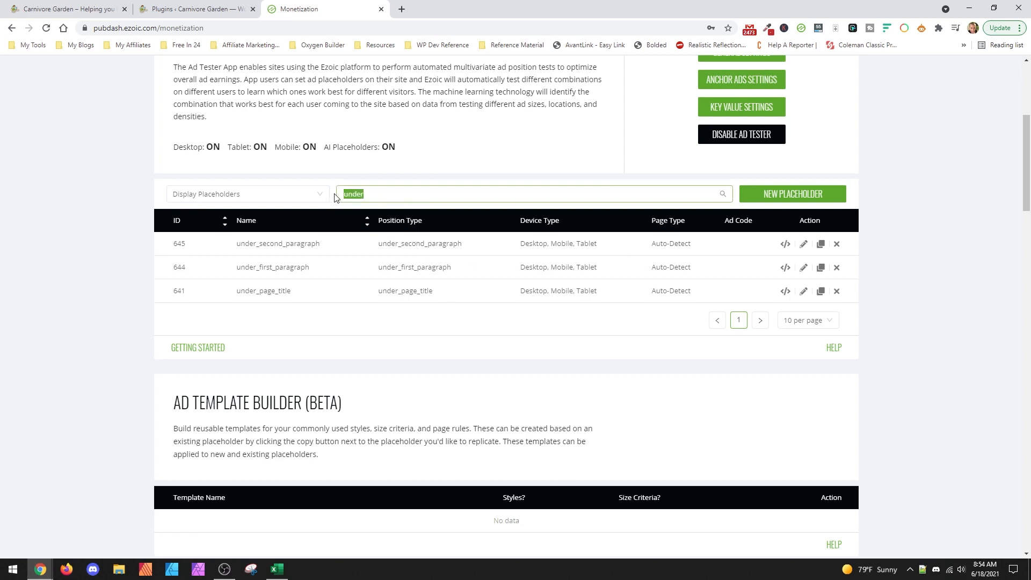
pyautogui.press('BackSpace')
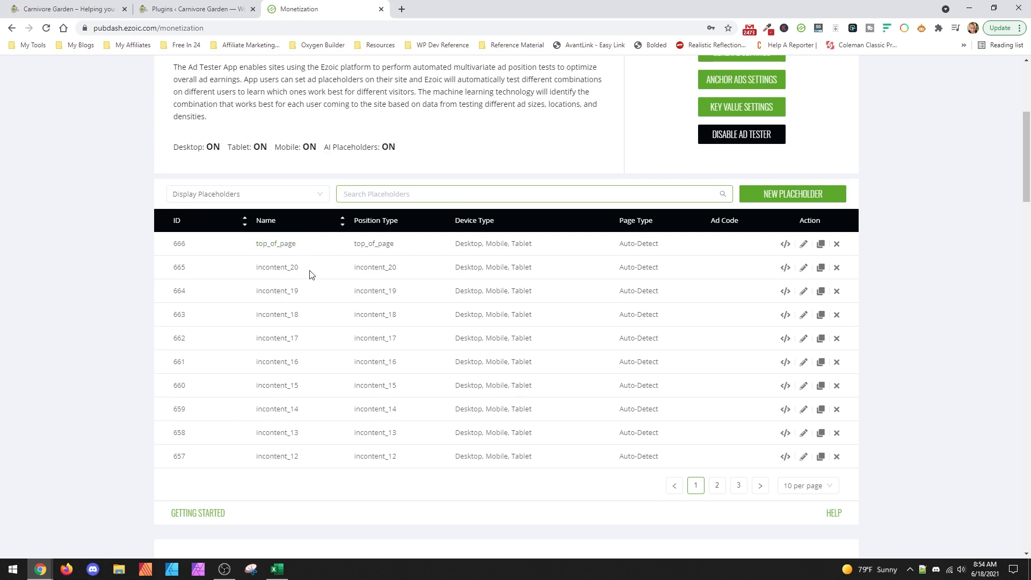
# Step: Examine the names of the incontent and longest_content placeholders on the first two pages of the placeholder list
pyautogui.moveTo(305, 274); pyautogui.dragTo(236, 272)
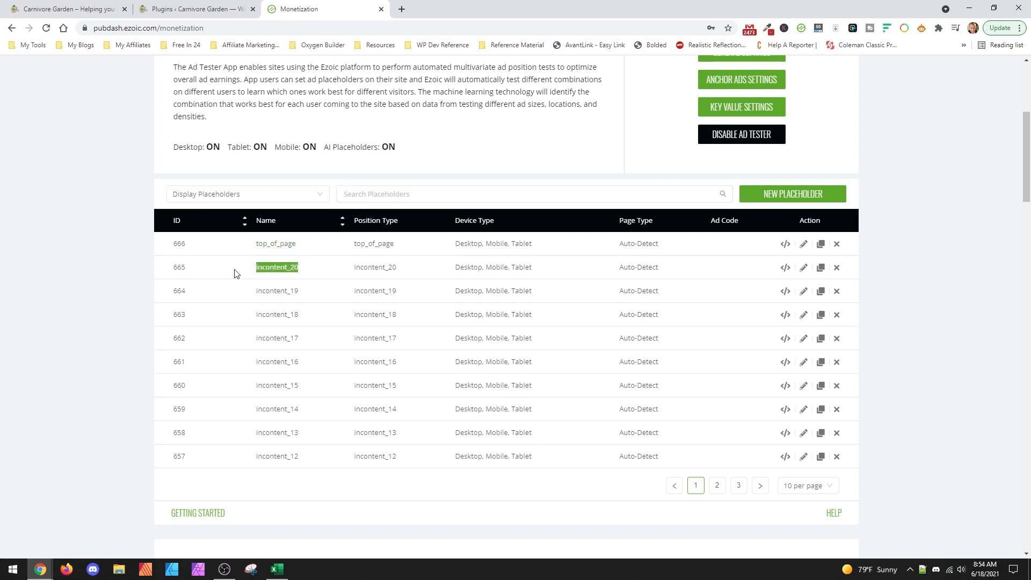
pyautogui.moveTo(322, 292); pyautogui.dragTo(239, 299)
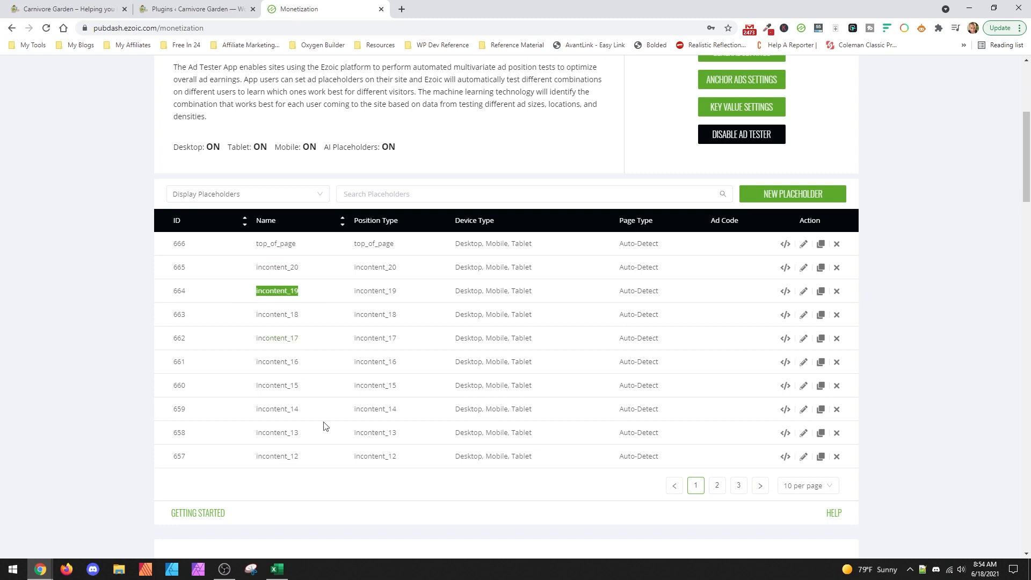
pyautogui.click(716, 485)
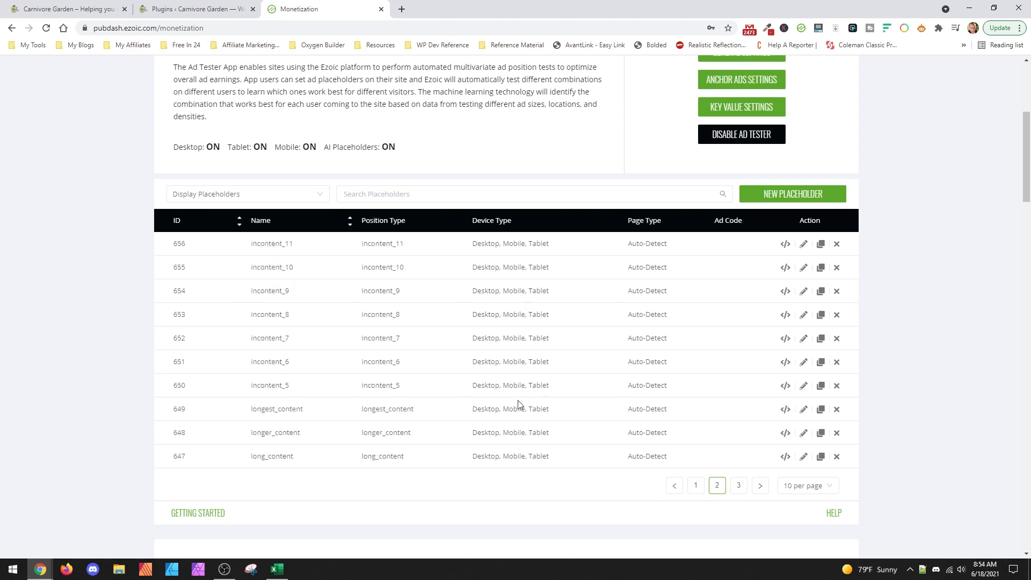
pyautogui.moveTo(326, 383); pyautogui.dragTo(230, 384)
pyautogui.moveTo(329, 403); pyautogui.dragTo(243, 409)
# Step: Examine the under_first_paragraph, under_second_paragraph and mid_content placeholders on page 3, and long_content and longer_content on page 2, returning to page 1
pyautogui.click(739, 484)
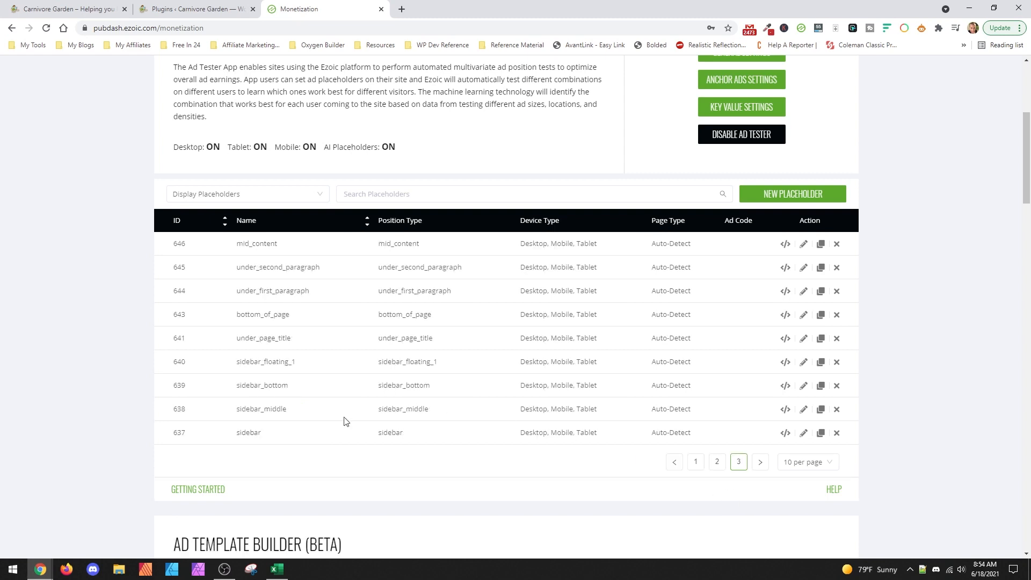
pyautogui.moveTo(311, 301); pyautogui.dragTo(205, 288)
pyautogui.moveTo(338, 271); pyautogui.dragTo(239, 273)
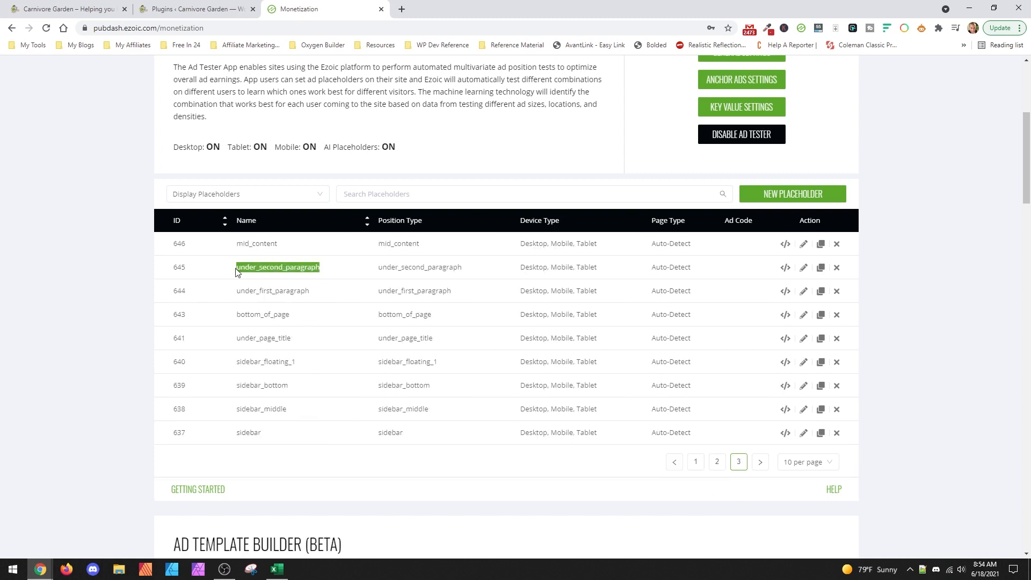
pyautogui.moveTo(304, 248); pyautogui.dragTo(230, 249)
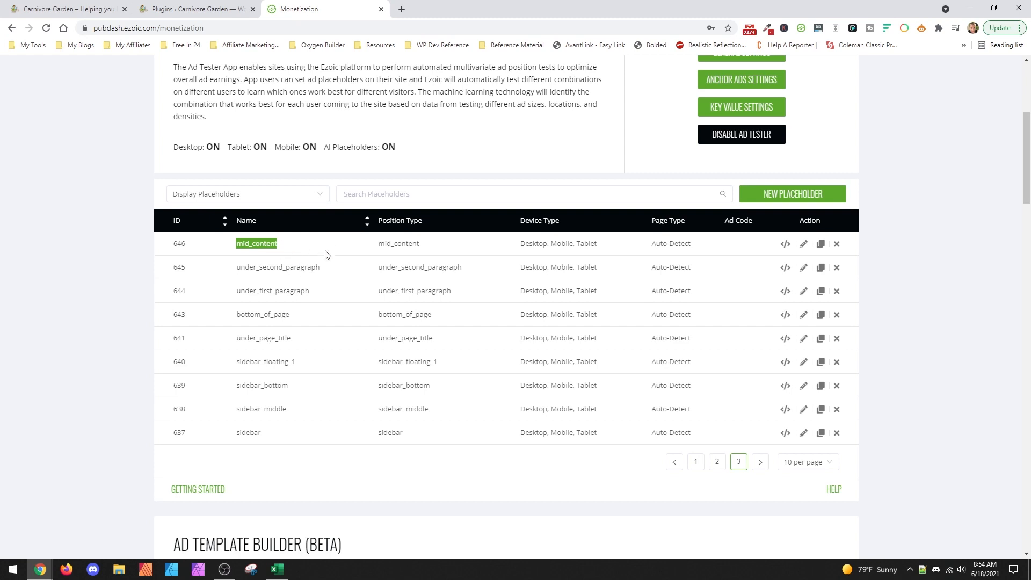
pyautogui.click(717, 462)
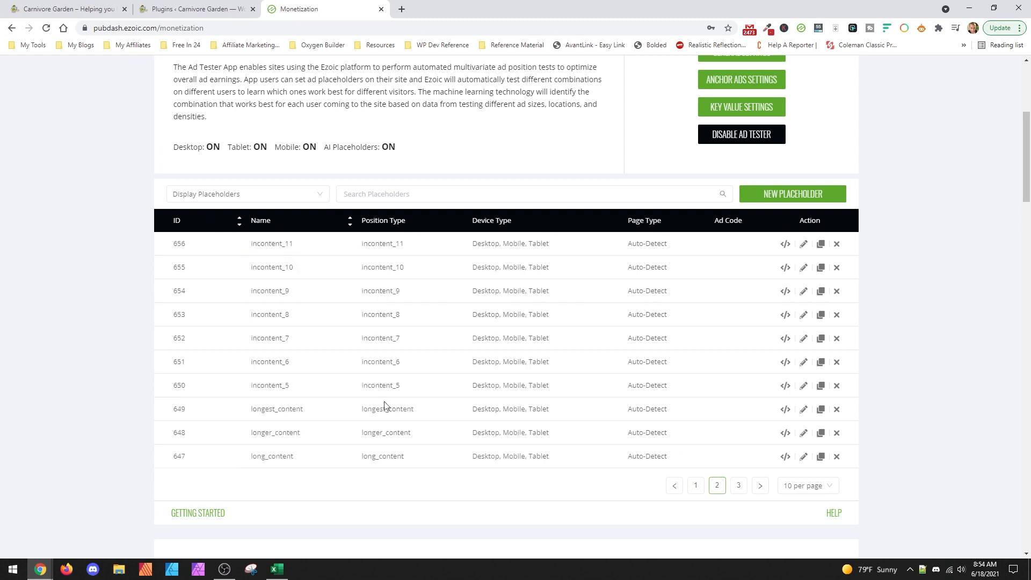
pyautogui.doubleClick(293, 460)
pyautogui.moveTo(311, 435); pyautogui.dragTo(230, 436)
pyautogui.click(696, 487)
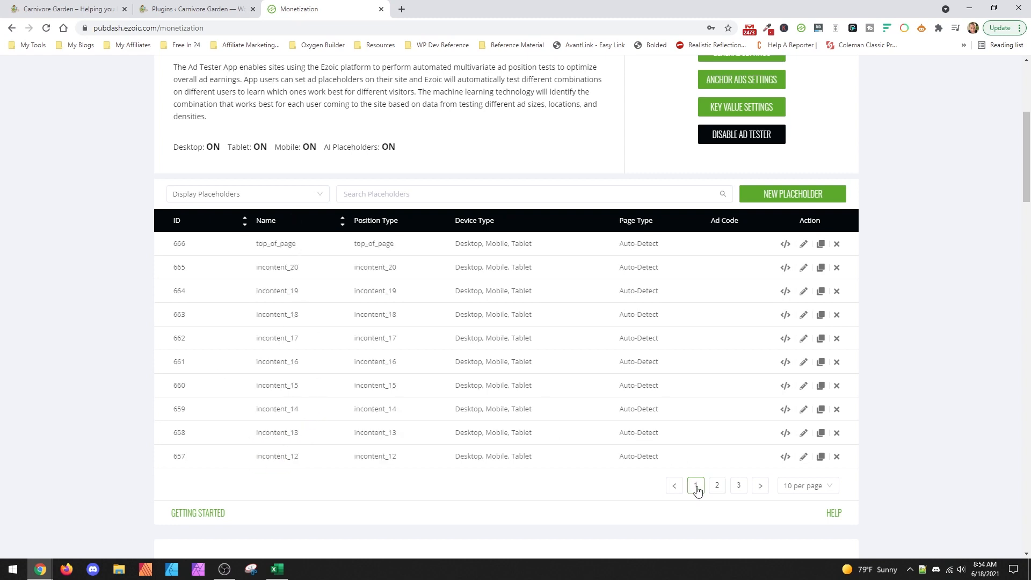
pyautogui.click(224, 569)
pyautogui.click(808, 444)
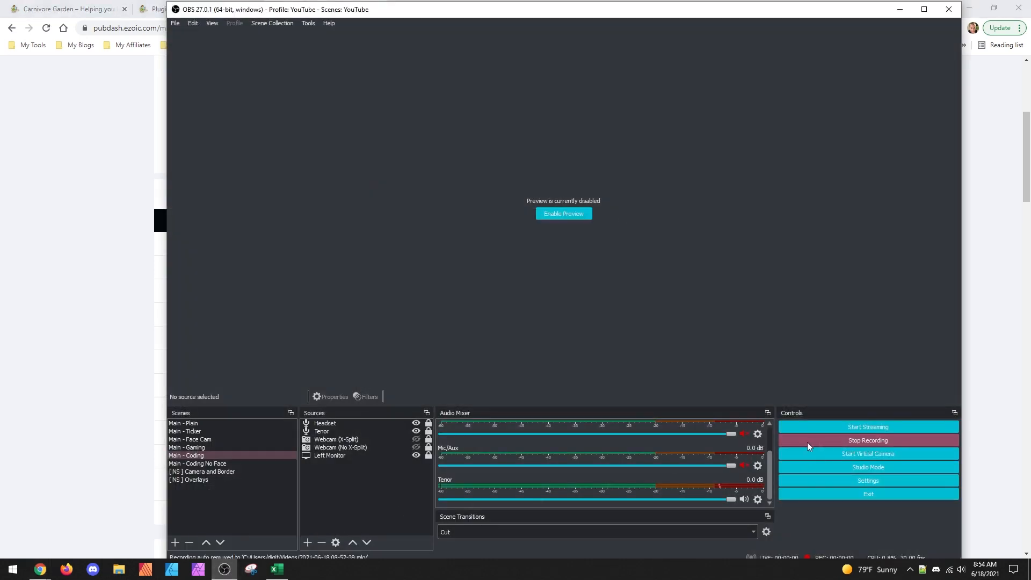
pyautogui.click(93, 218)
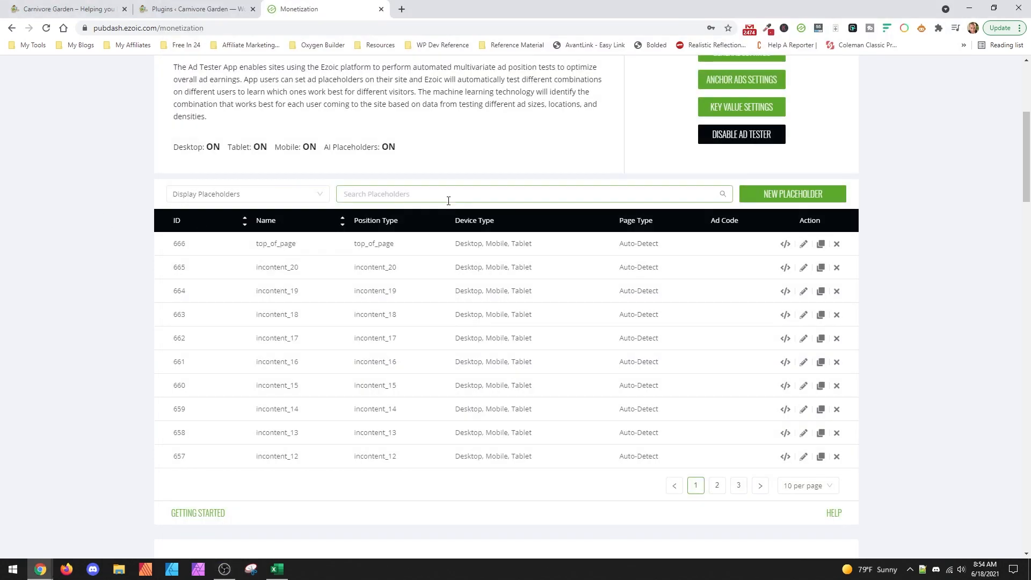
# Step: Open the widgets page in the site's WordPress admin and add a Custom HTML widget at the end of the Sidebar area
pyautogui.scroll(2, 510, 361)
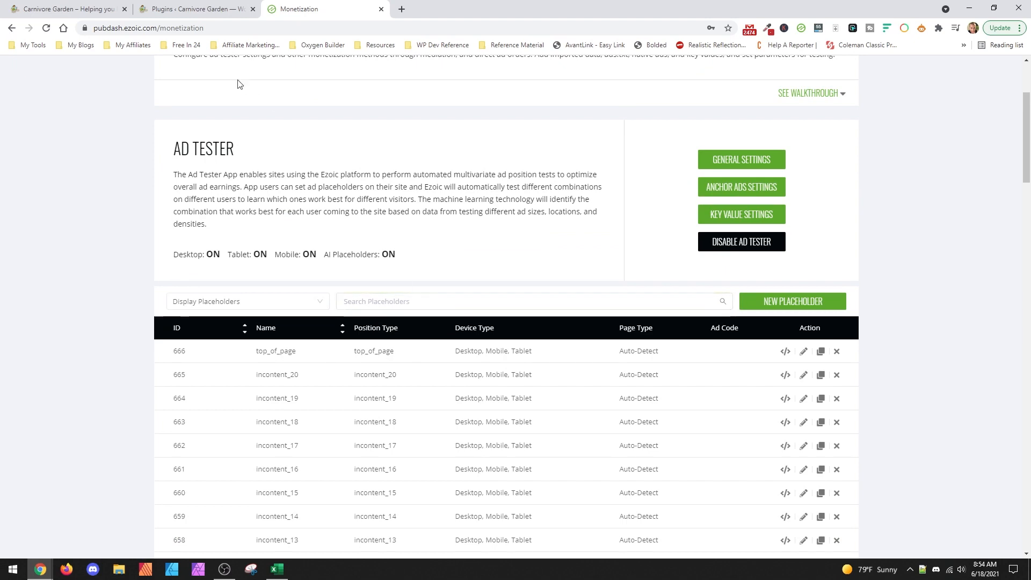
pyautogui.click(183, 4)
pyautogui.moveTo(51, 211)
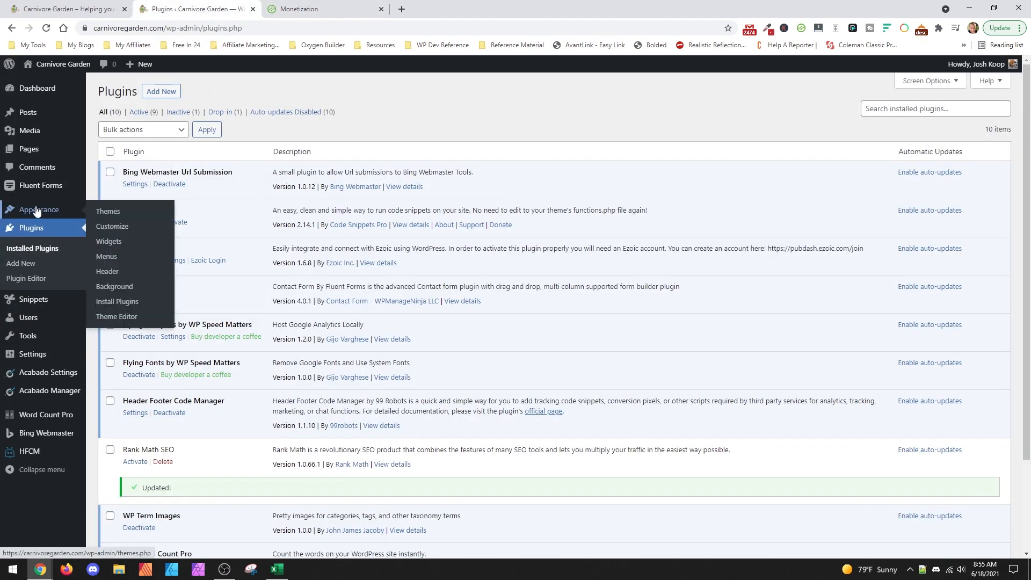
pyautogui.click(124, 244)
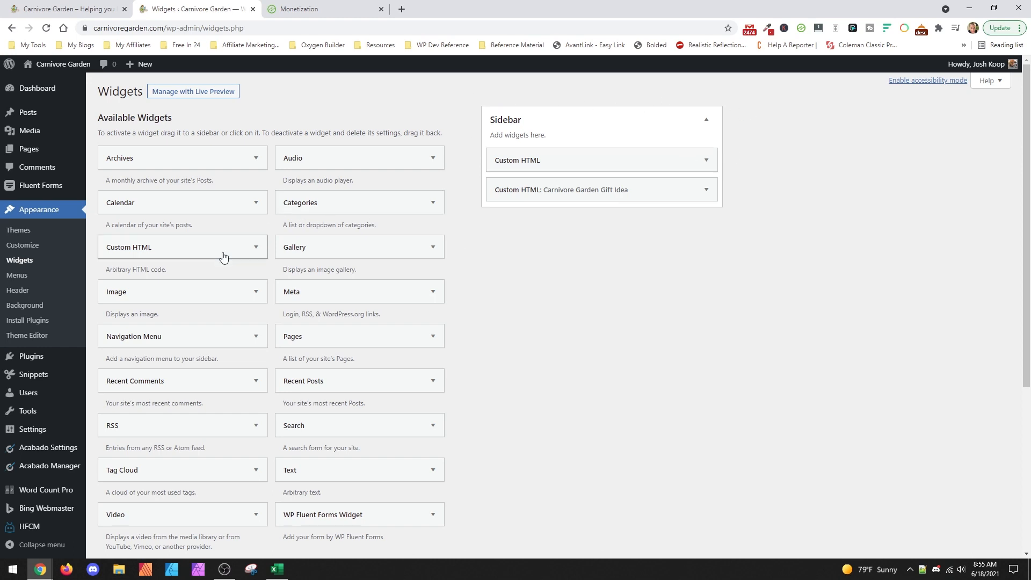
pyautogui.moveTo(189, 248); pyautogui.dragTo(609, 223)
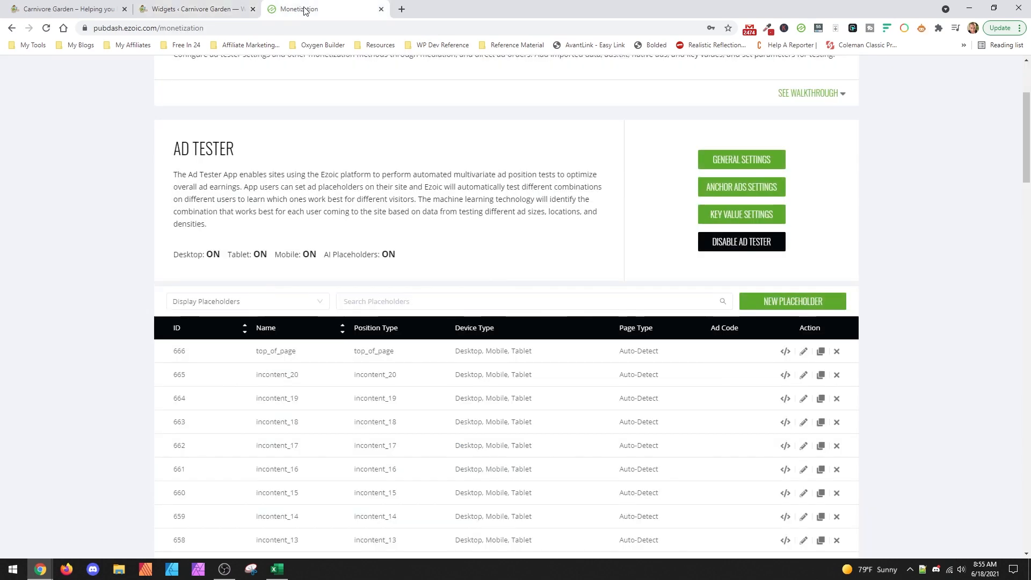
# Step: Copy the ad code of the sidebar placeholder (637) from page 3 of the Ezoic placeholder list
pyautogui.click(299, 9)
pyautogui.scroll(-3, 557, 354)
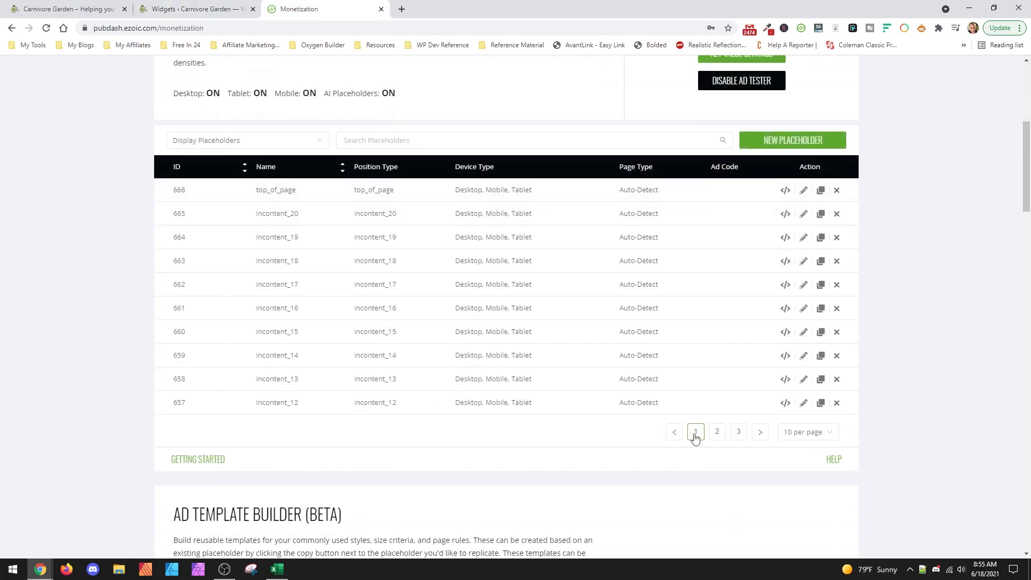
pyautogui.click(737, 435)
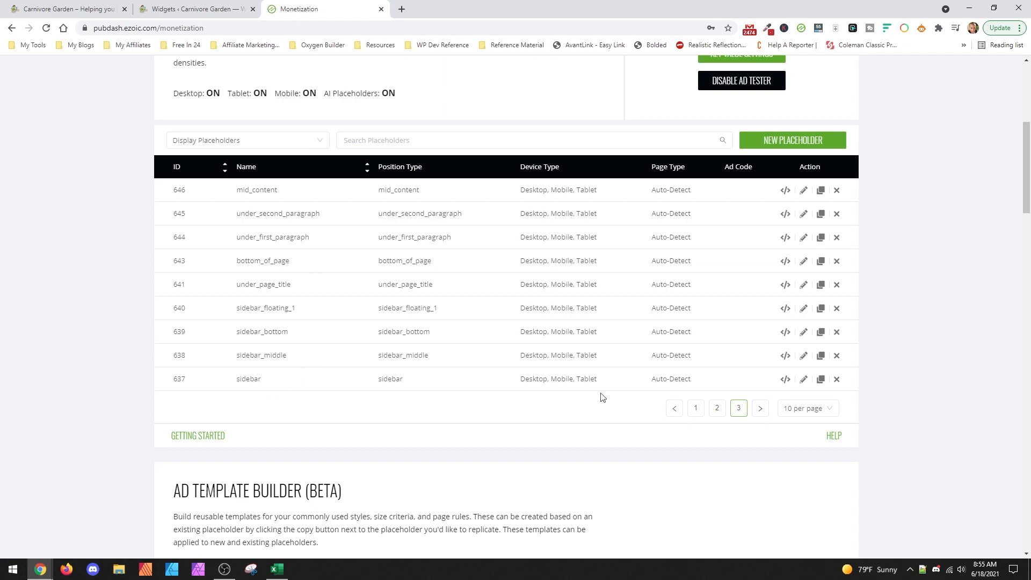
pyautogui.click(785, 379)
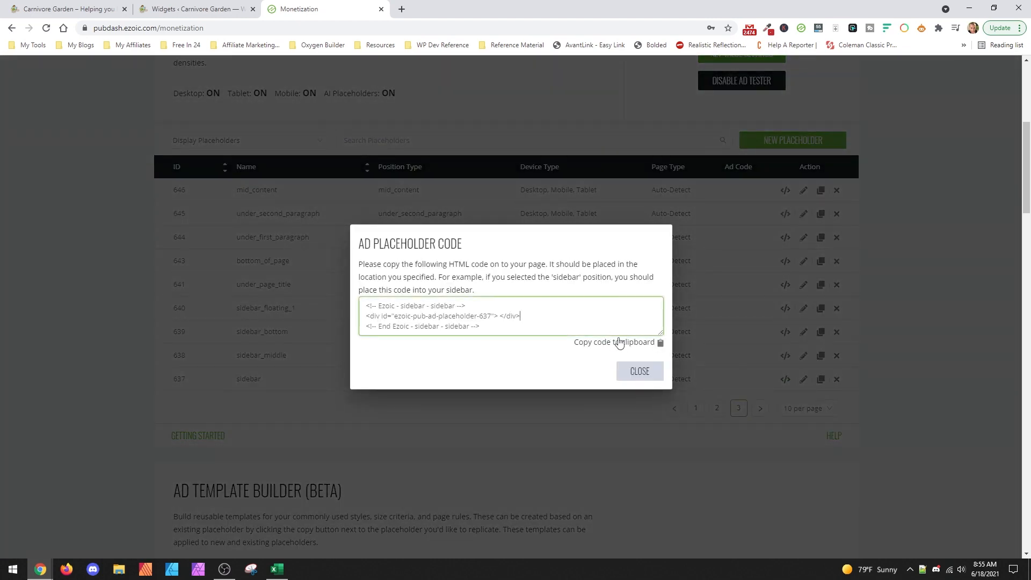
pyautogui.click(615, 344)
pyautogui.click(640, 372)
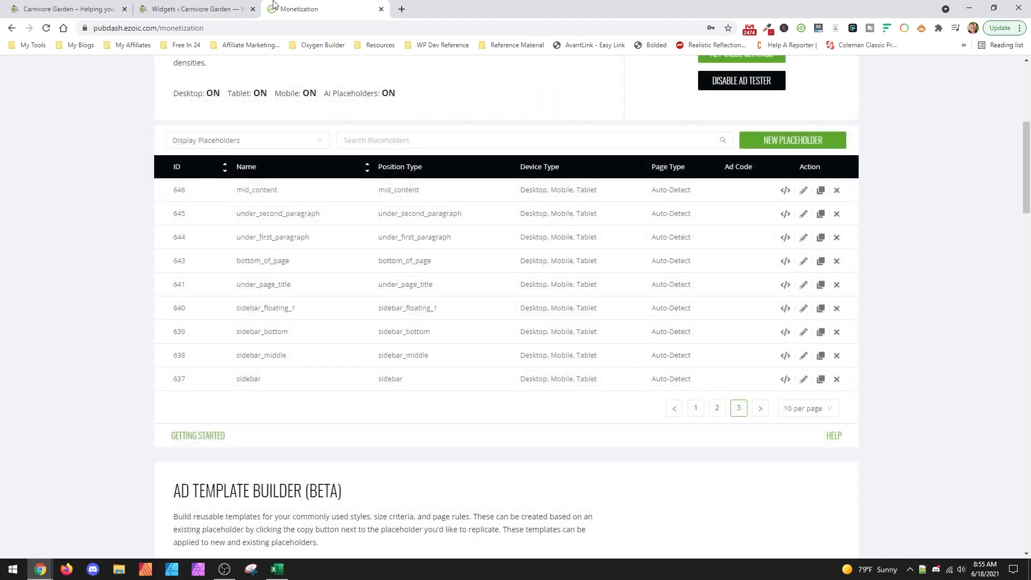
# Step: Paste the sidebar placeholder code into the new Custom HTML widget in WordPress, save it, and move it above the Carnivore Garden Gift Idea widget
pyautogui.click(231, 8)
pyautogui.click(551, 330)
pyautogui.hotkey('ctrl', 'v')
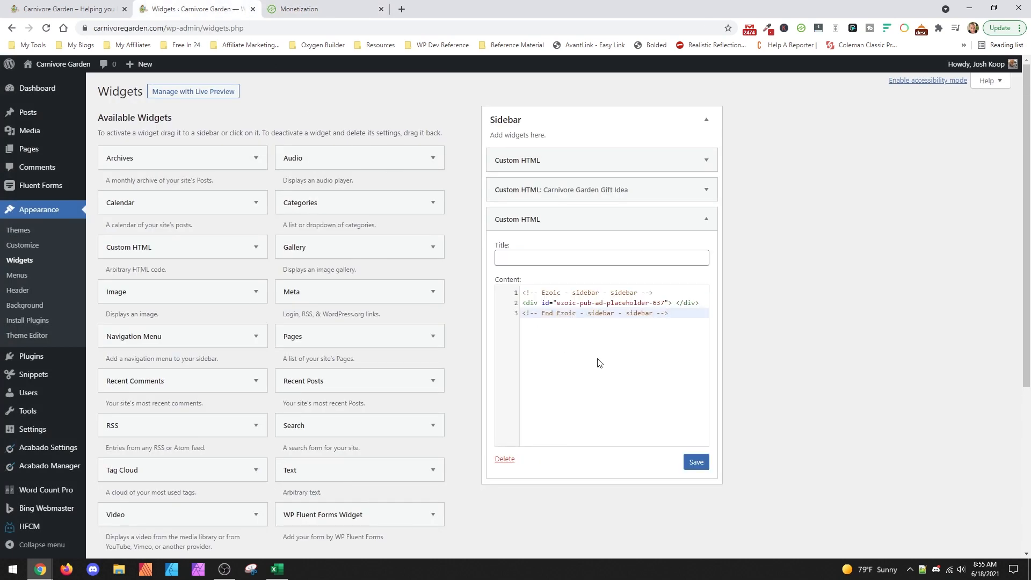
pyautogui.click(695, 468)
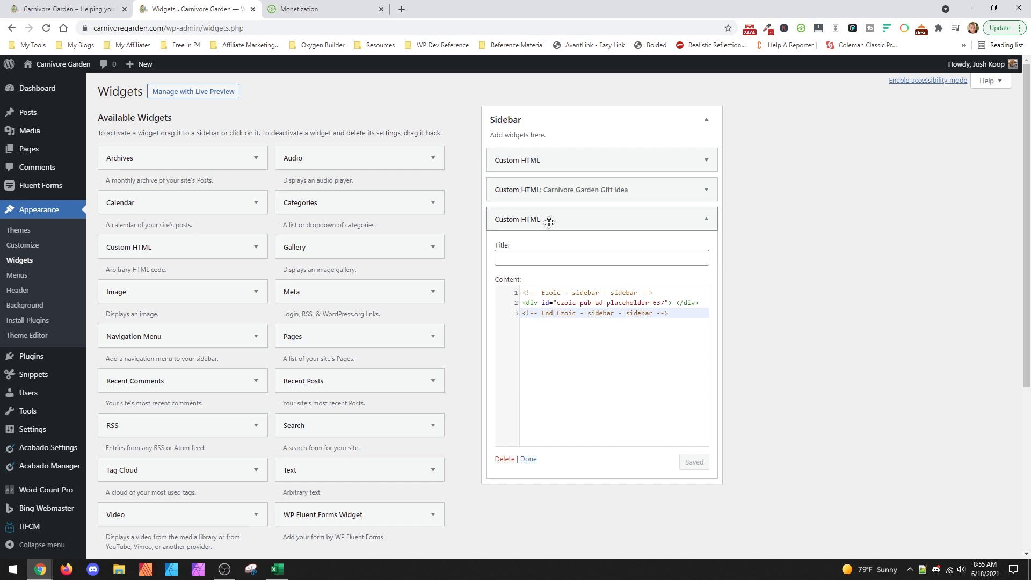
pyautogui.moveTo(550, 221); pyautogui.dragTo(558, 161)
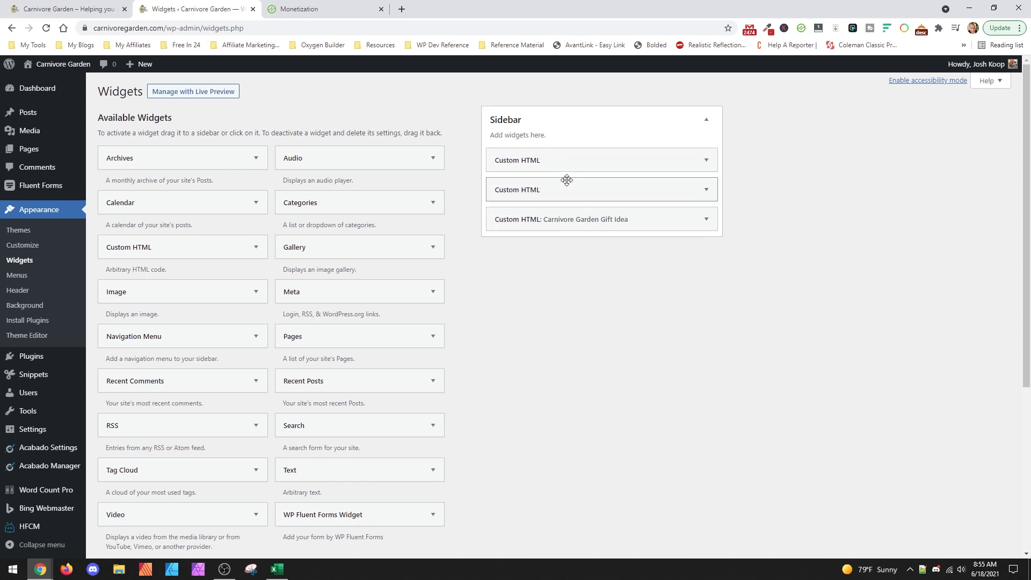
# Step: Copy the ad code of the sidebar_middle placeholder (638) from the Ezoic placeholder list
pyautogui.click(306, 8)
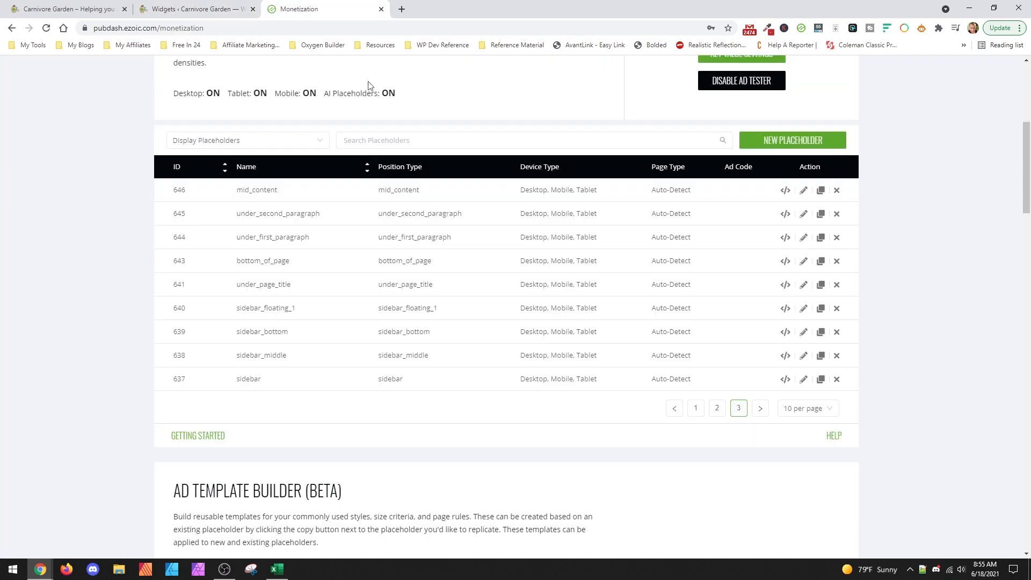
pyautogui.click(784, 355)
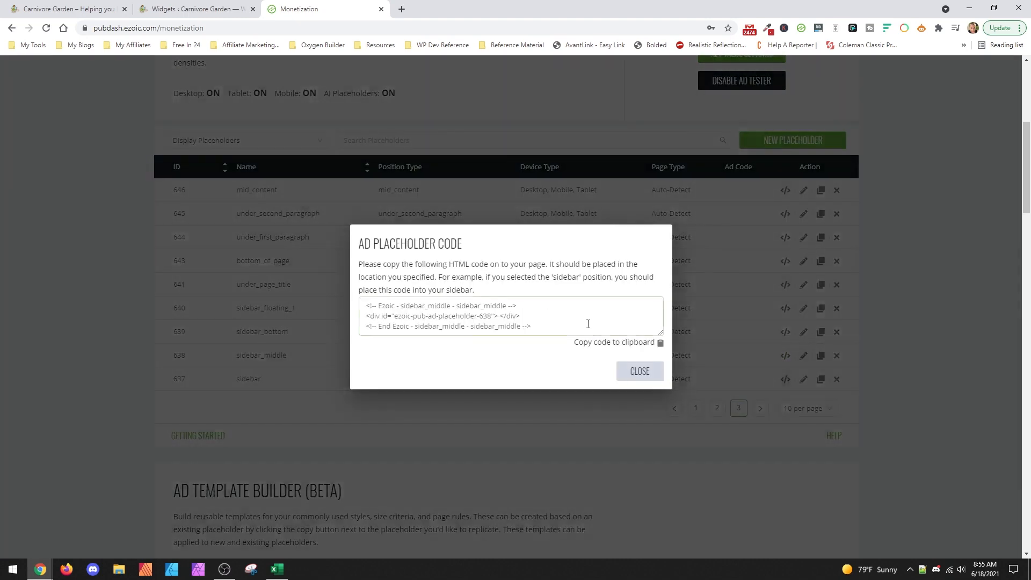
pyautogui.click(613, 342)
pyautogui.click(634, 370)
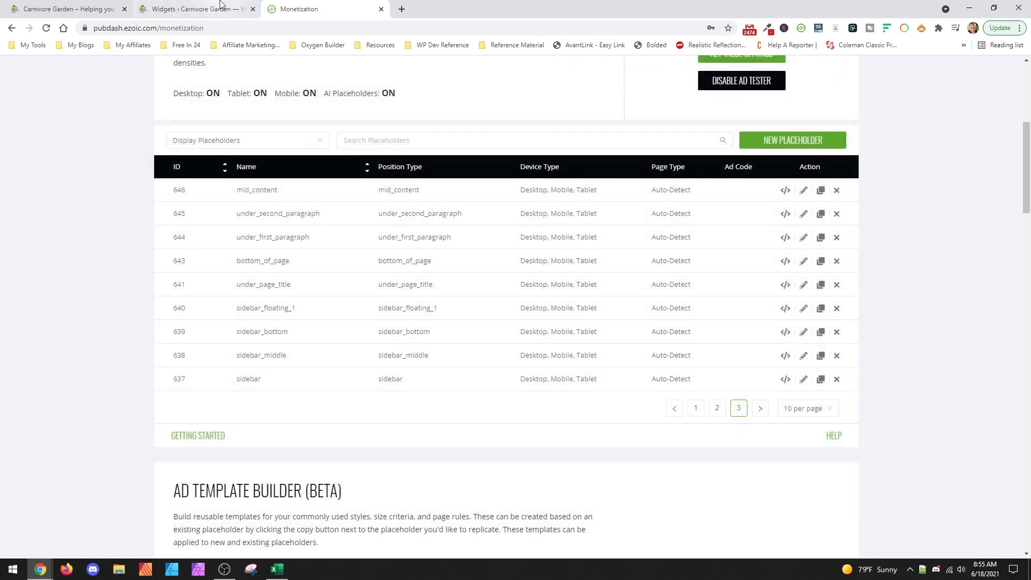
# Step: Add a Custom HTML widget containing the sidebar_middle code to the WordPress Sidebar, save it, and move it above the Carnivore Garden Gift Idea widget
pyautogui.click(193, 9)
pyautogui.click(204, 259)
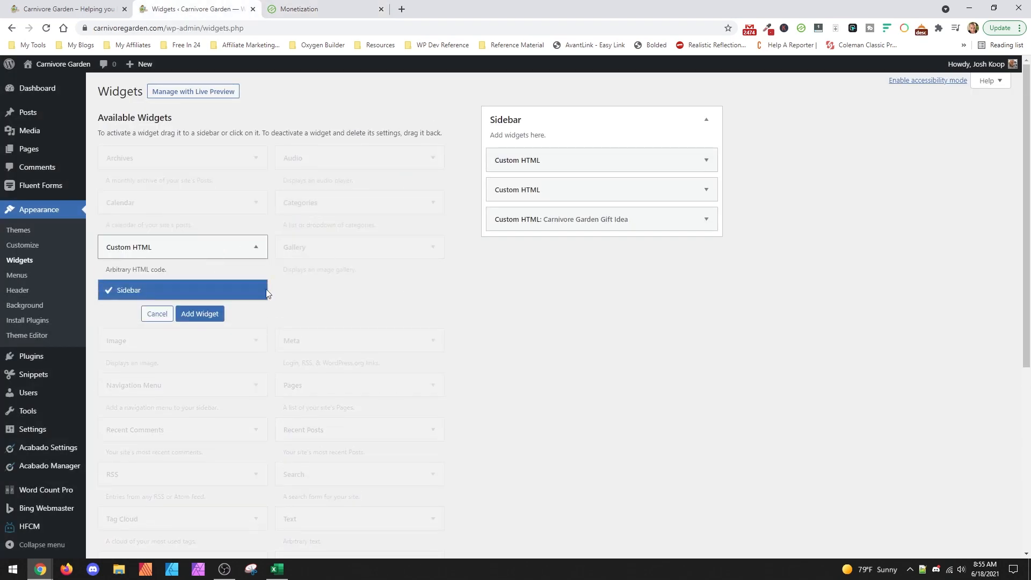
pyautogui.click(200, 312)
pyautogui.click(584, 337)
pyautogui.hotkey('ctrl', 'v')
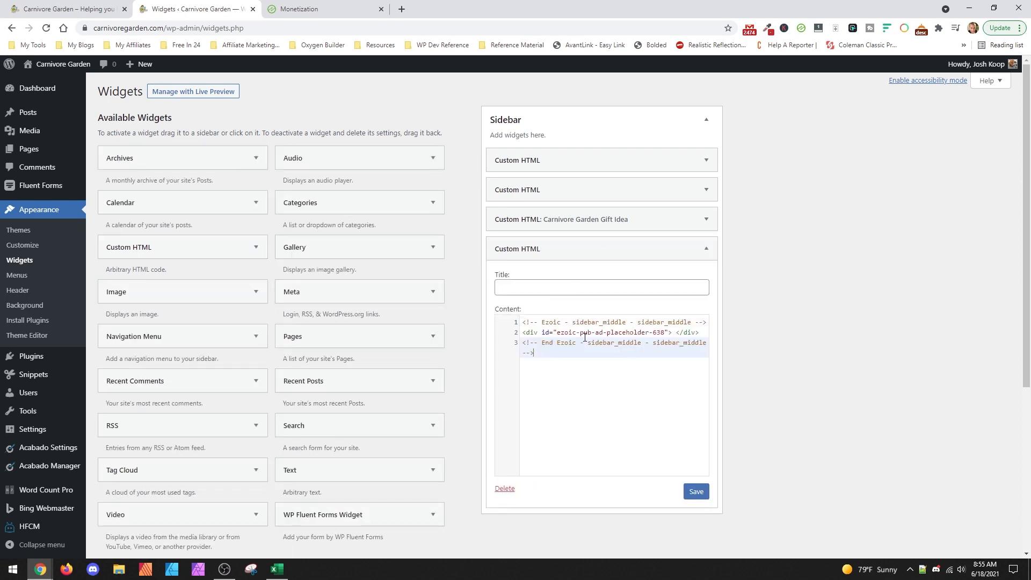
pyautogui.click(698, 493)
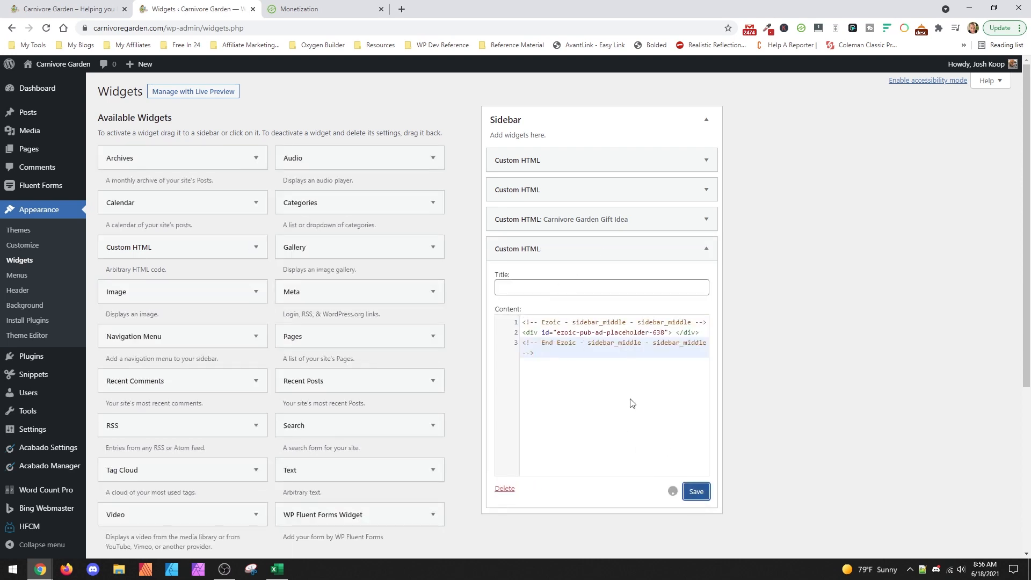
pyautogui.moveTo(532, 248); pyautogui.dragTo(543, 237)
pyautogui.moveTo(552, 209); pyautogui.dragTo(552, 218)
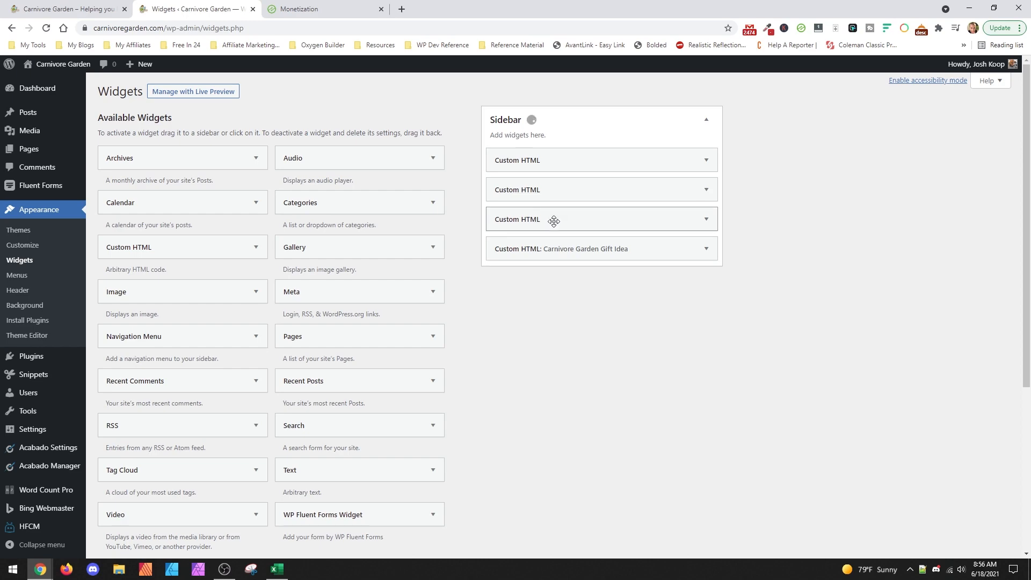
# Step: Check the sidebar on the site's homepage, and copy the ad code of the sidebar_bottom placeholder (639) from Ezoic
pyautogui.click(115, 7)
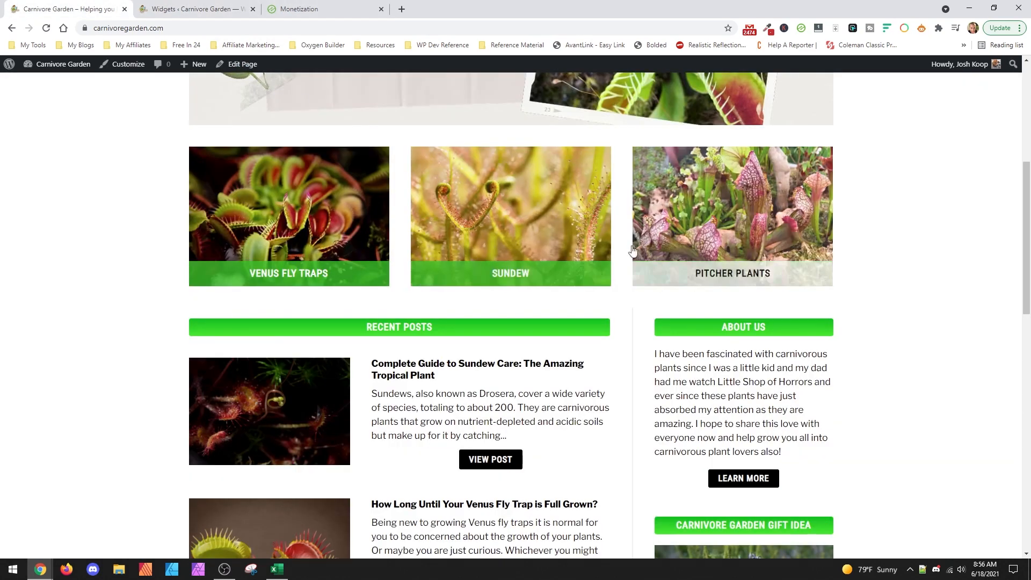
pyautogui.click(322, 9)
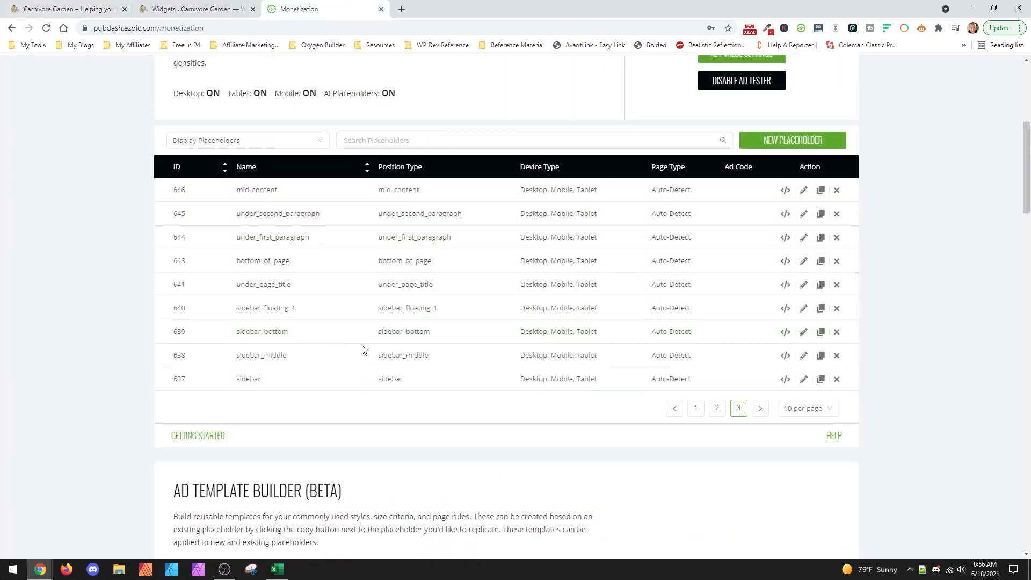
pyautogui.click(785, 331)
pyautogui.click(545, 326)
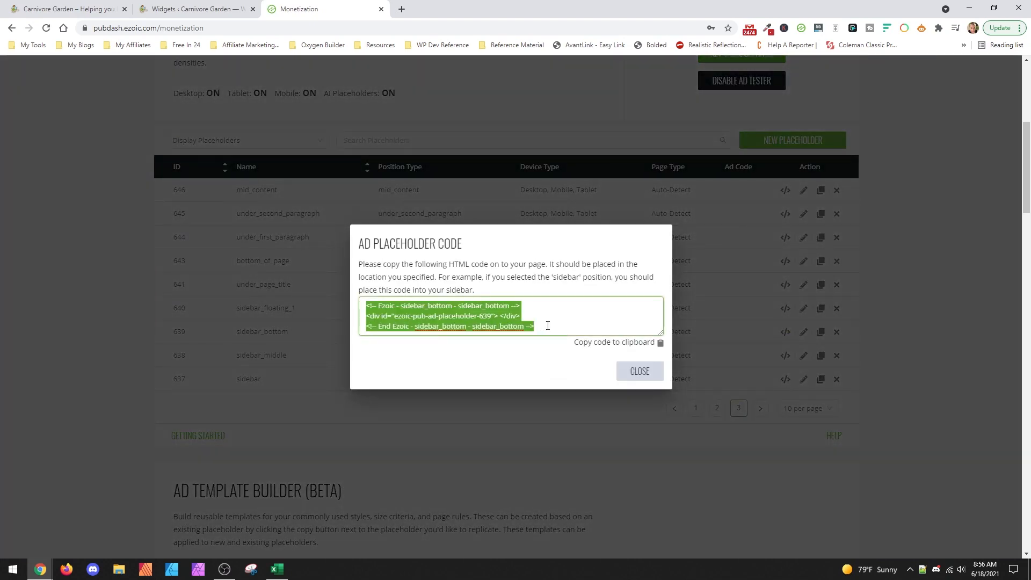
pyautogui.click(627, 344)
# Step: Add a Custom HTML widget at the end of the WordPress Sidebar, paste the sidebar_bottom code into it, and save it
pyautogui.click(207, 5)
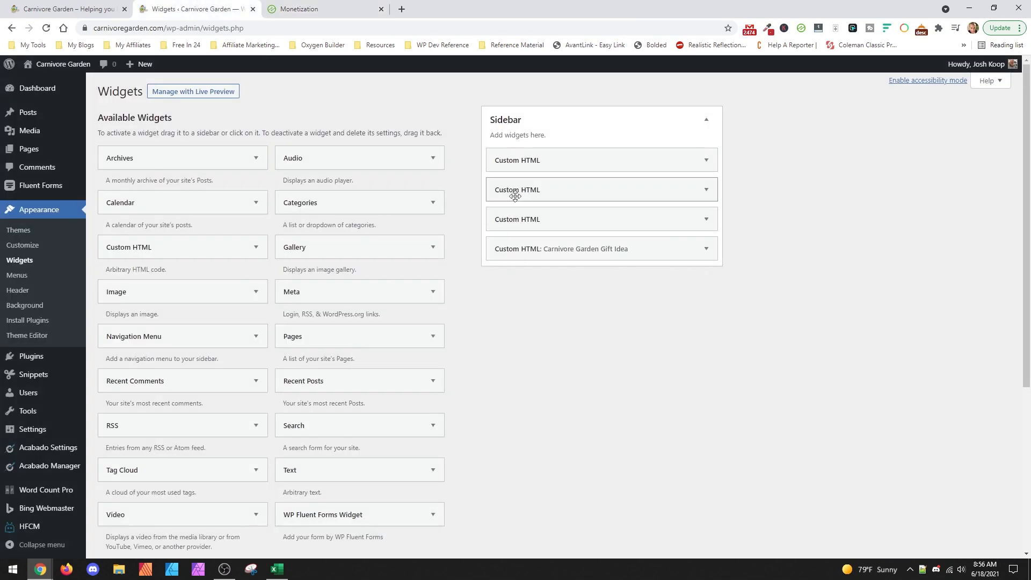
pyautogui.click(187, 251)
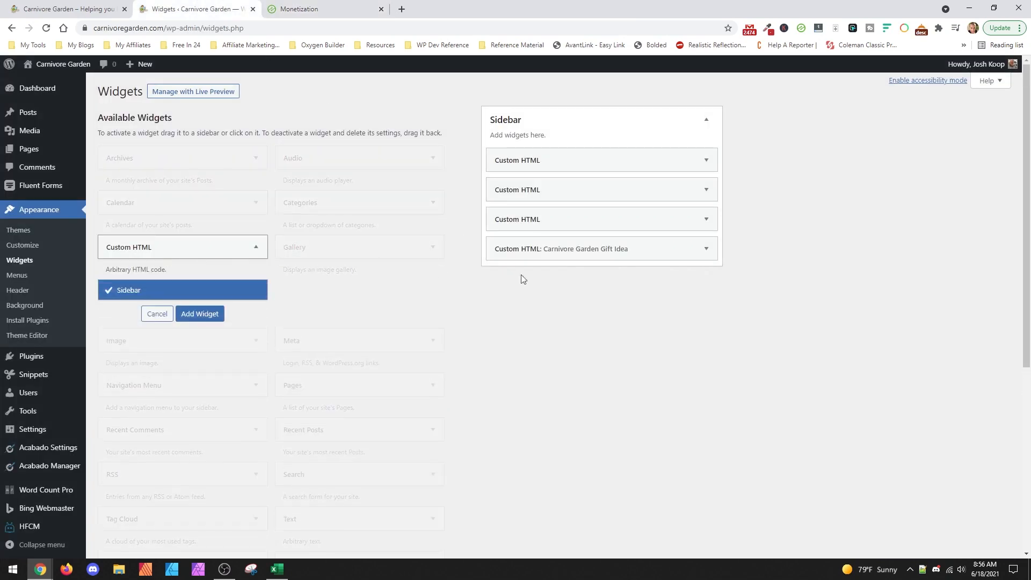
pyautogui.click(202, 305)
pyautogui.hotkey('ctrl', 'v')
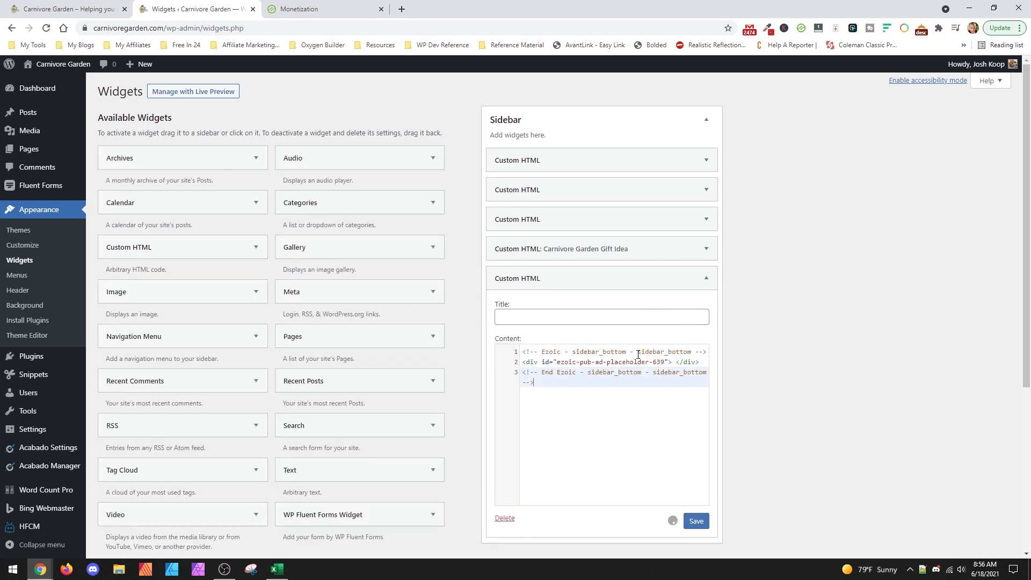
pyautogui.click(696, 520)
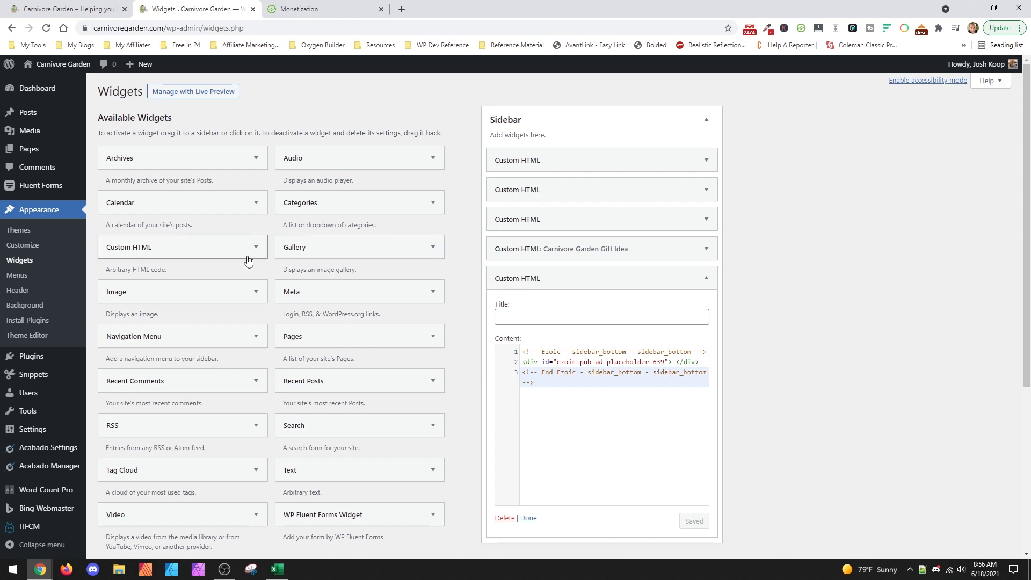
# Step: Copy the ad code of the sidebar_floating_1 placeholder (640) from the Ezoic placeholder list
pyautogui.click(300, 9)
pyautogui.click(641, 371)
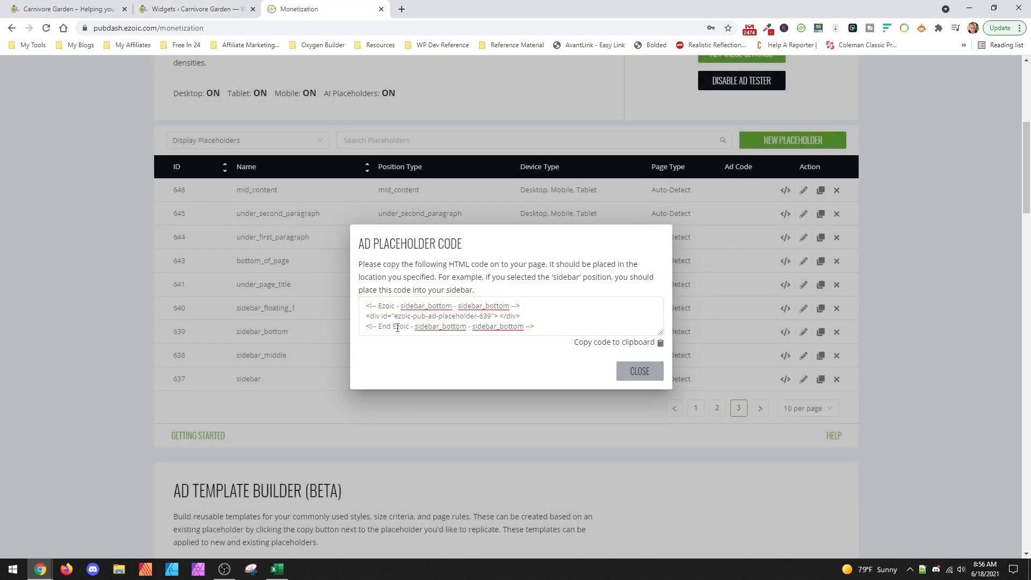
pyautogui.click(785, 308)
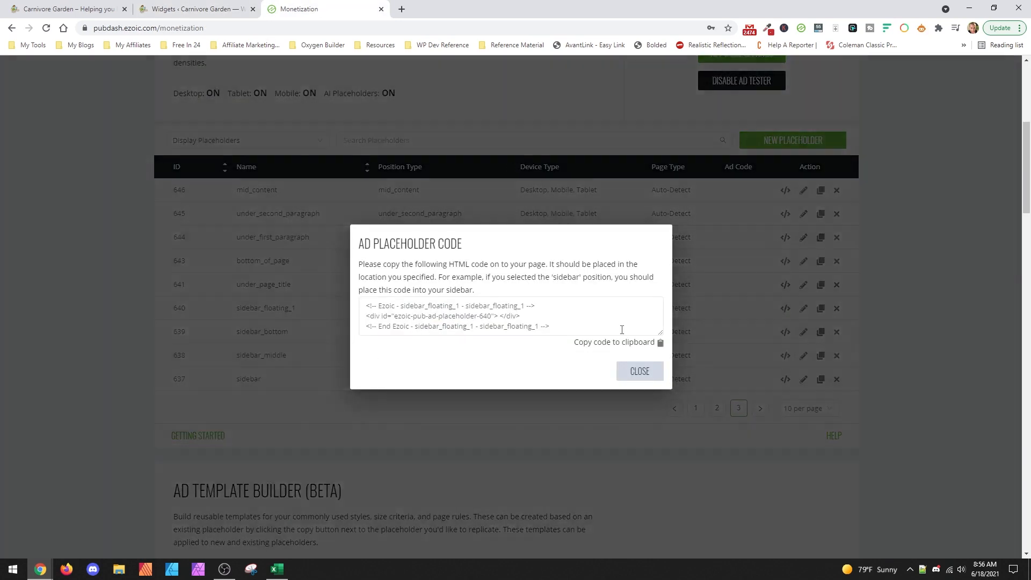
pyautogui.click(657, 342)
# Step: Add and save a Custom HTML widget with the sidebar_floating_1 code at the end of the WordPress Sidebar, and collapse the two last widgets
pyautogui.click(194, 9)
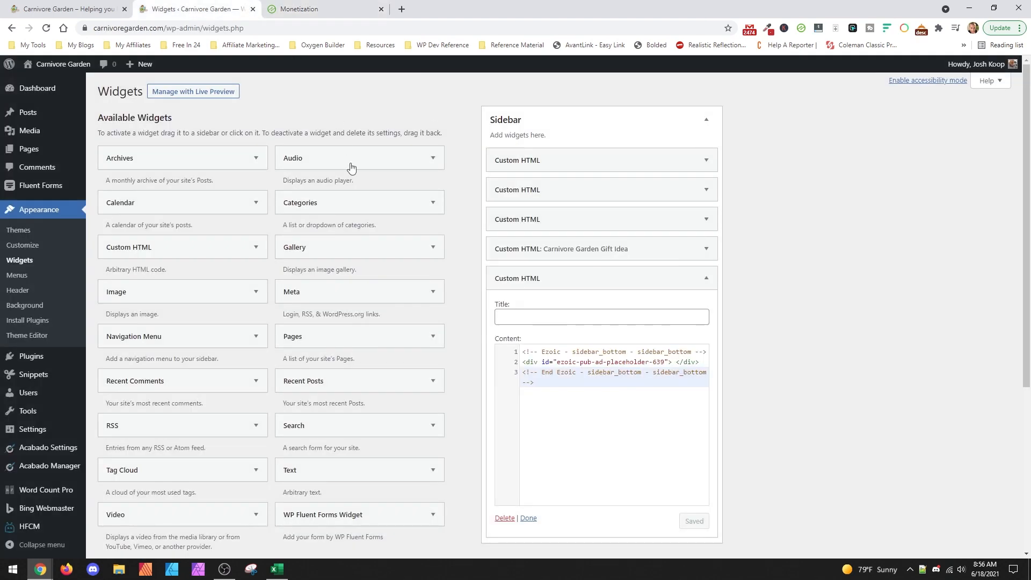
pyautogui.click(167, 248)
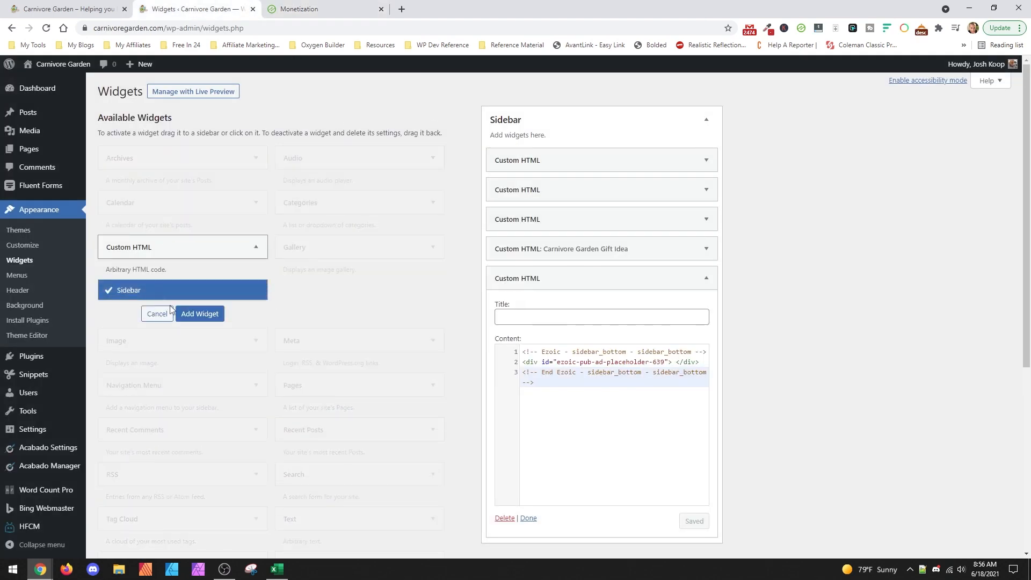
pyautogui.click(200, 316)
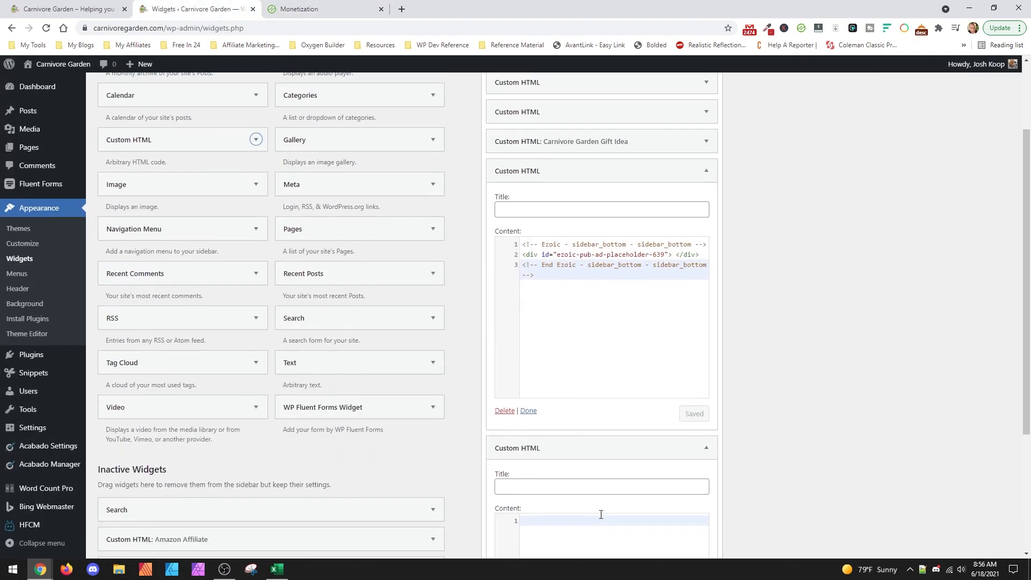
pyautogui.hotkey('ctrl', 'v')
pyautogui.scroll(-3, 680, 452)
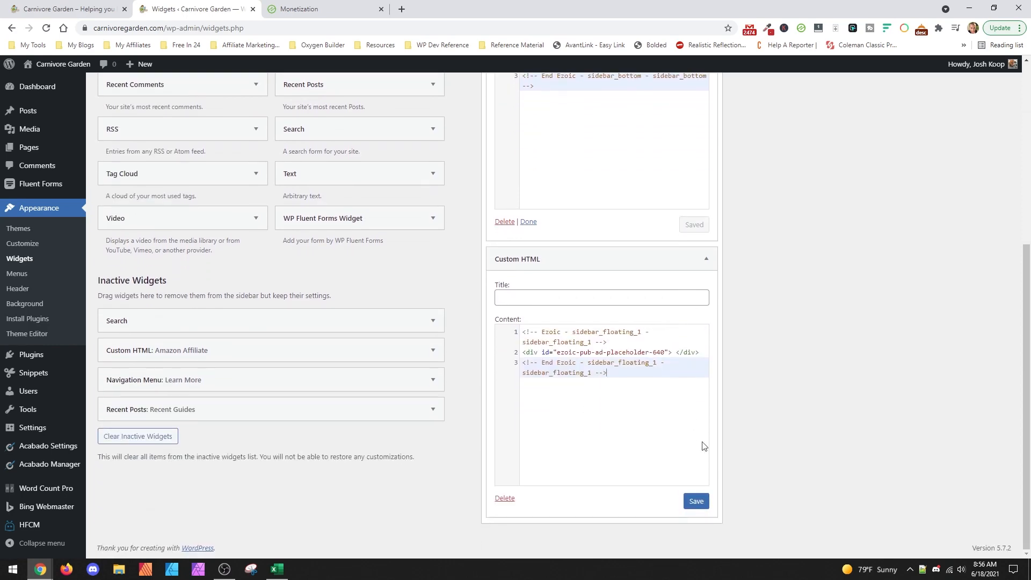
pyautogui.click(695, 501)
pyautogui.scroll(5, 534, 310)
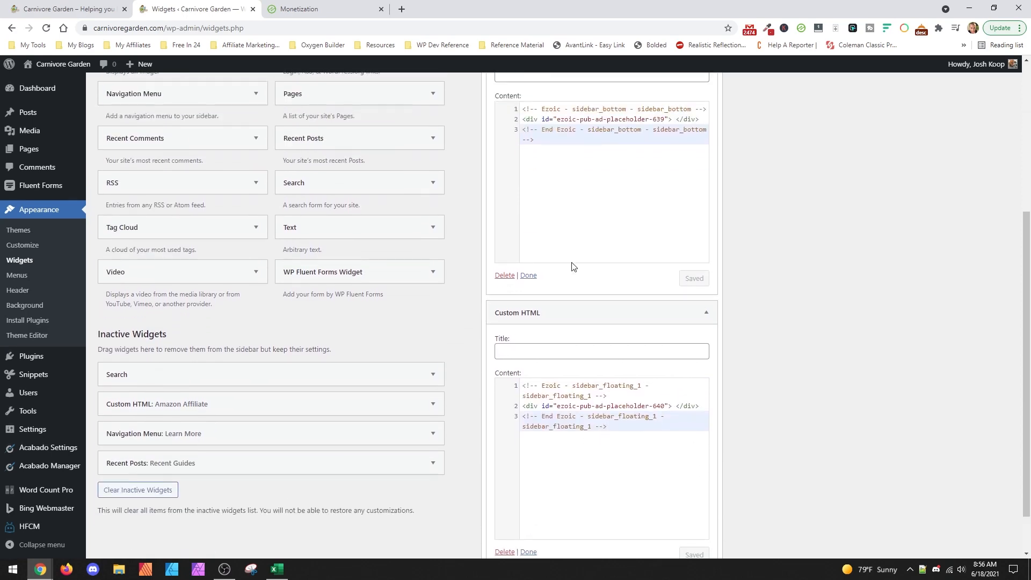
pyautogui.click(699, 253)
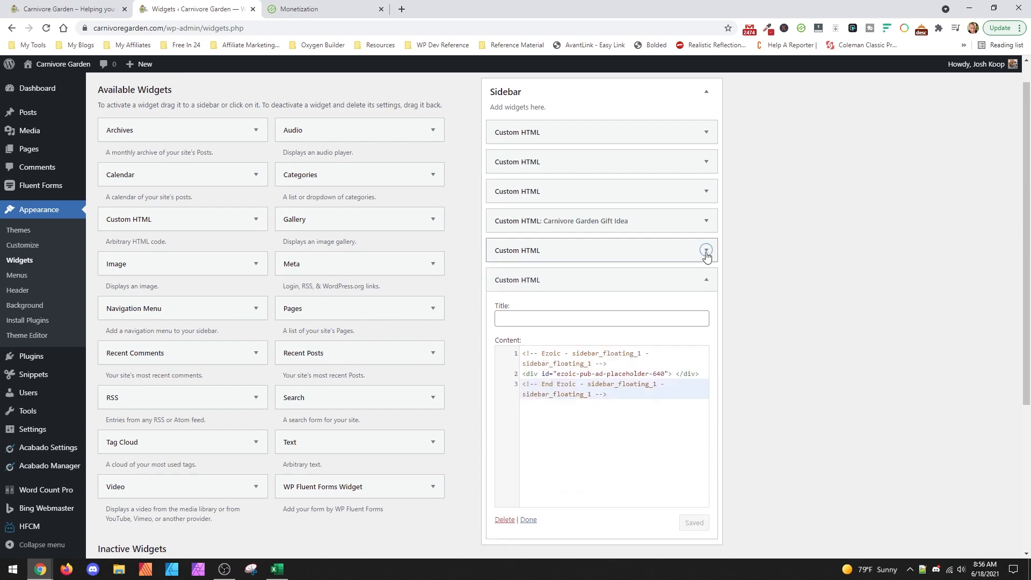
pyautogui.click(706, 280)
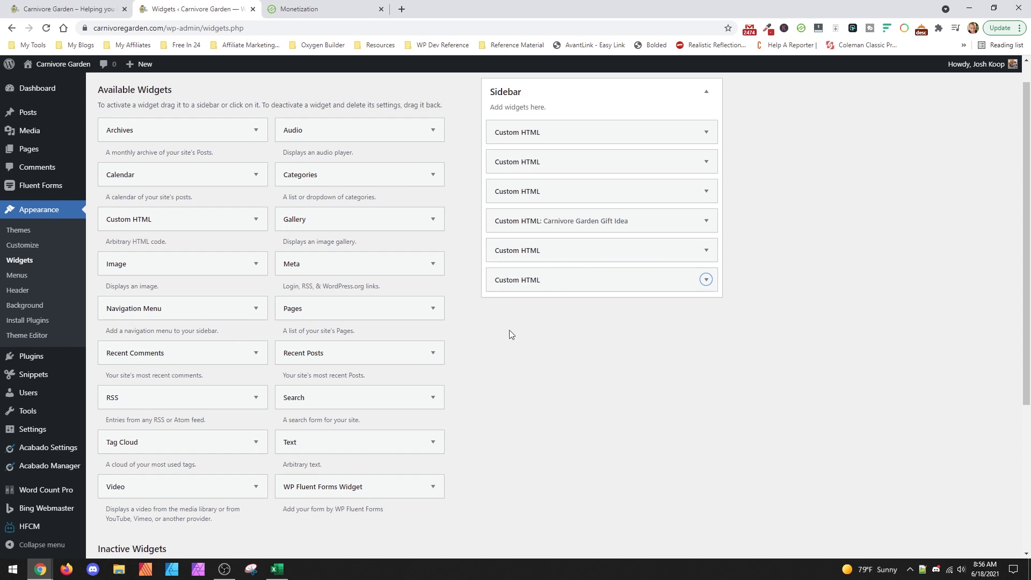
pyautogui.moveTo(222, 573)
pyautogui.scroll(-4, 492, 401)
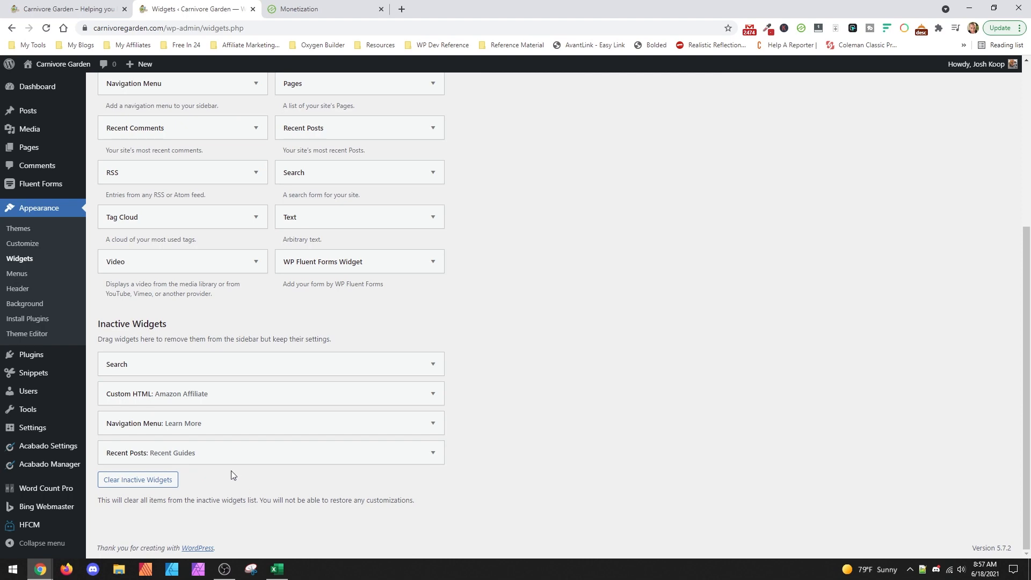
pyautogui.scroll(5, 202, 393)
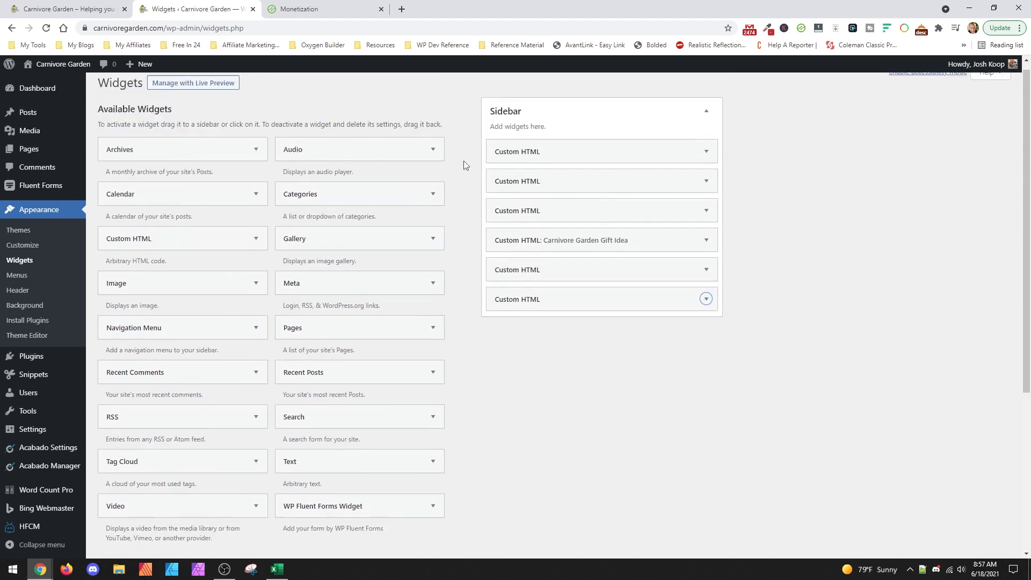
pyautogui.scroll(-3, 467, 467)
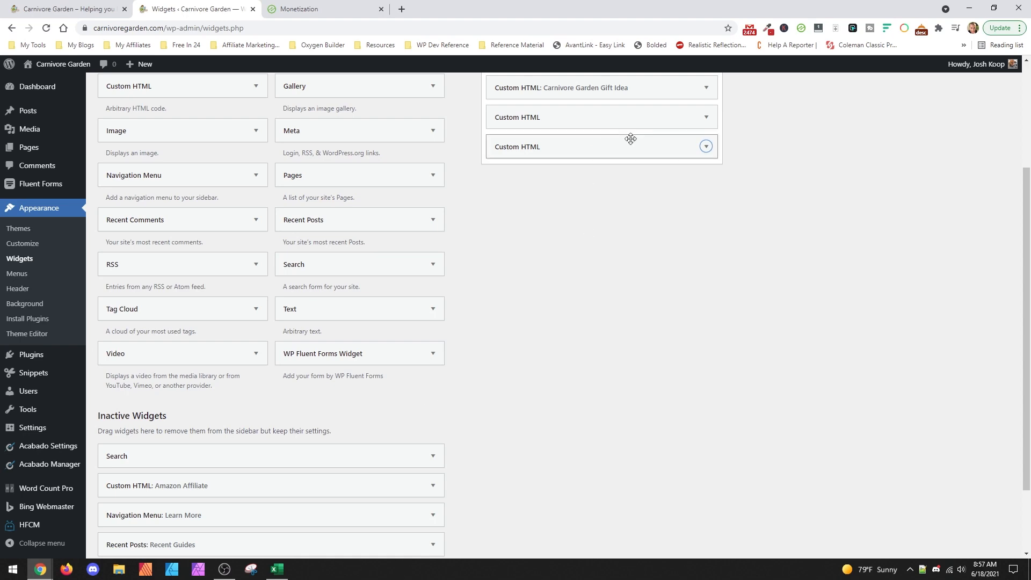
pyautogui.scroll(2, 590, 277)
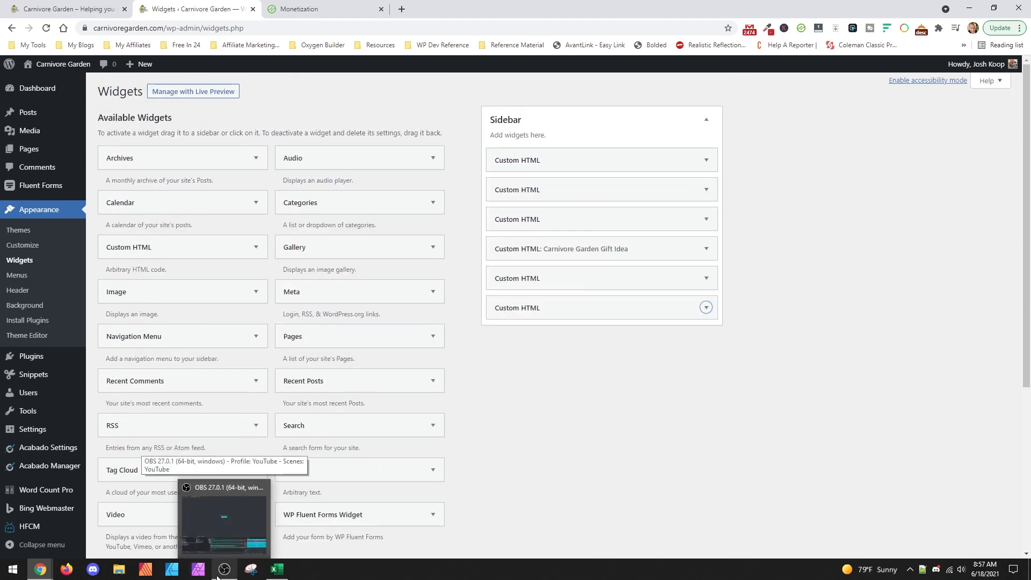
pyautogui.click(219, 575)
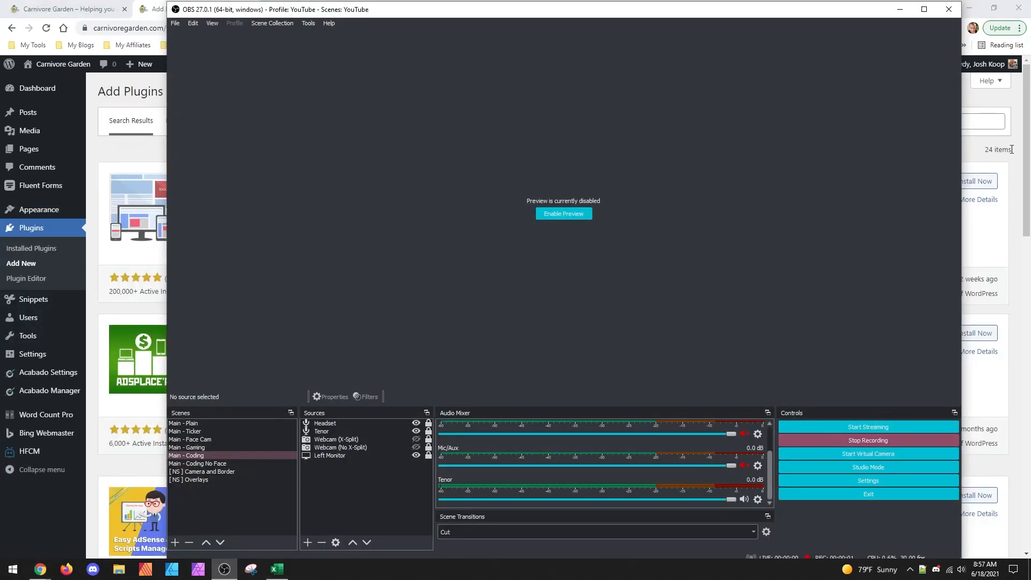
pyautogui.click(1012, 149)
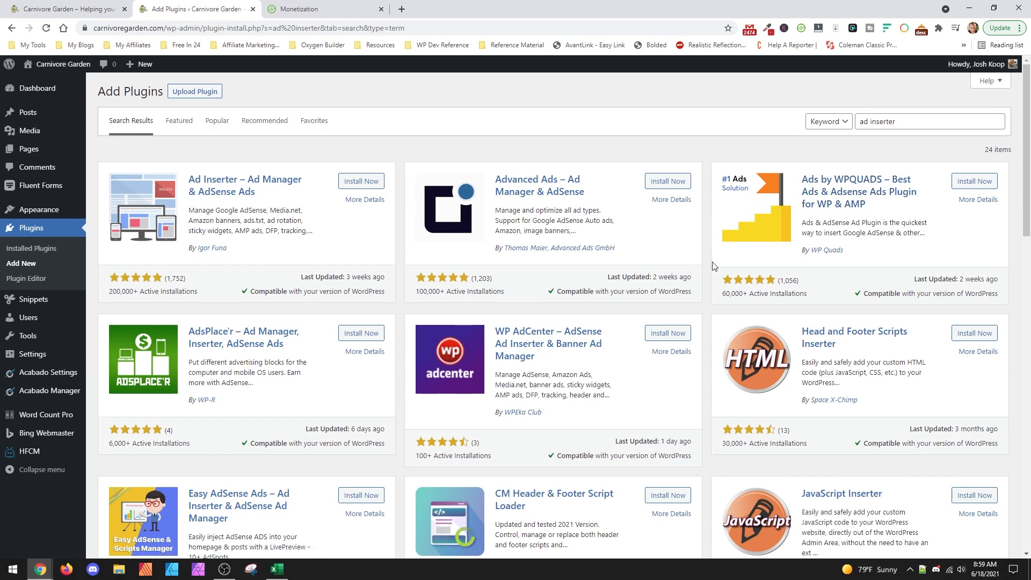
# Step: Examine the plugin search results for "ad inserter", checking the rating and last update of the JavaScript Inserter plugin
pyautogui.scroll(-3, 698, 266)
pyautogui.scroll(-2, 446, 433)
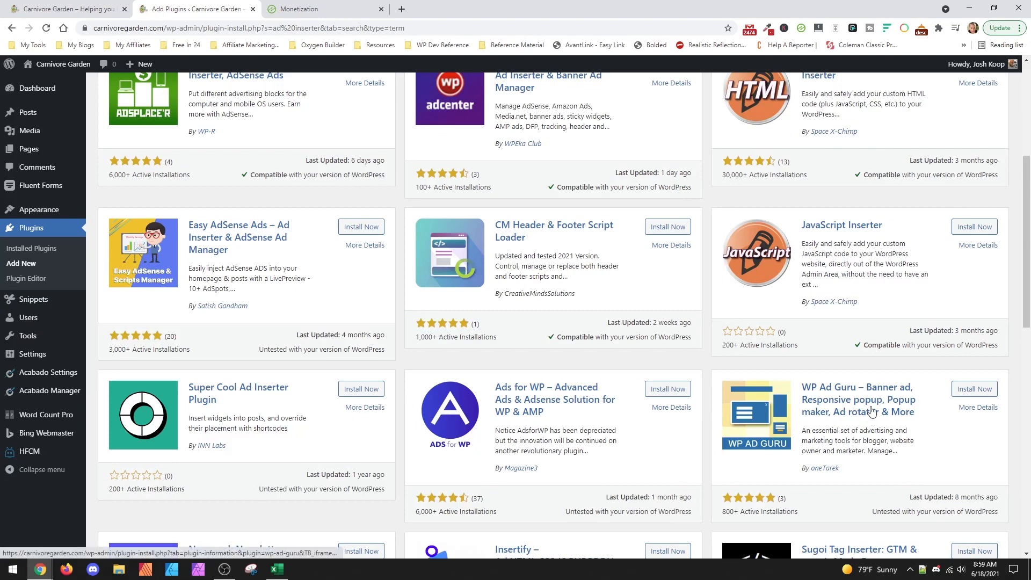
pyautogui.scroll(-2, 867, 328)
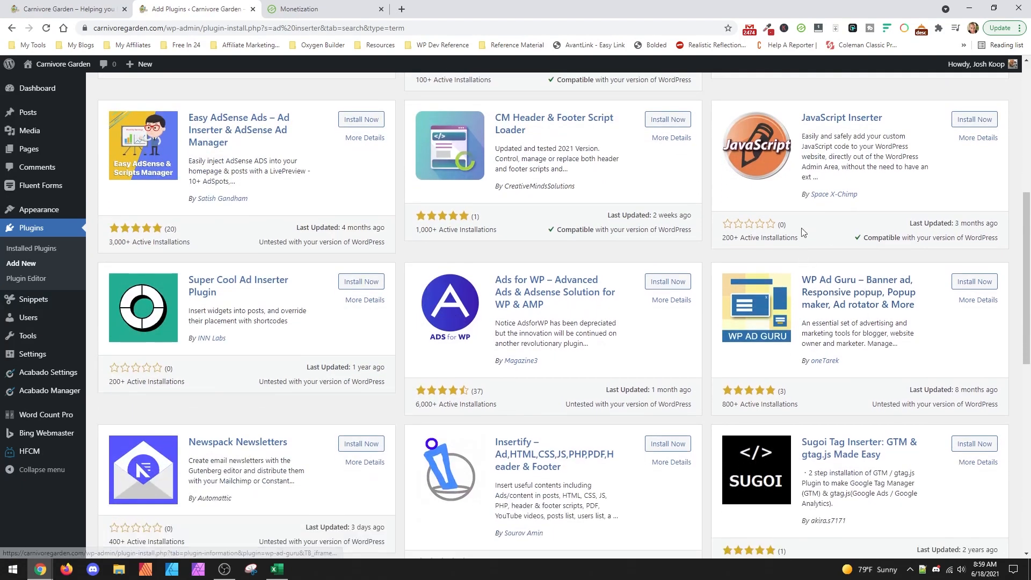
pyautogui.moveTo(827, 224); pyautogui.dragTo(723, 224)
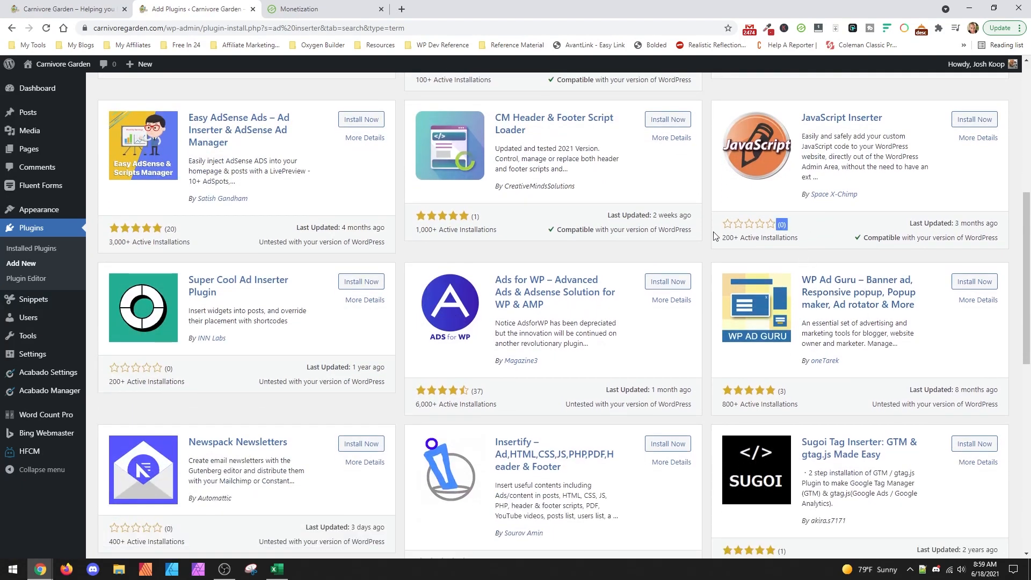
pyautogui.click(718, 225)
pyautogui.moveTo(775, 222); pyautogui.dragTo(994, 222)
pyautogui.click(995, 222)
pyautogui.moveTo(905, 223); pyautogui.dragTo(998, 222)
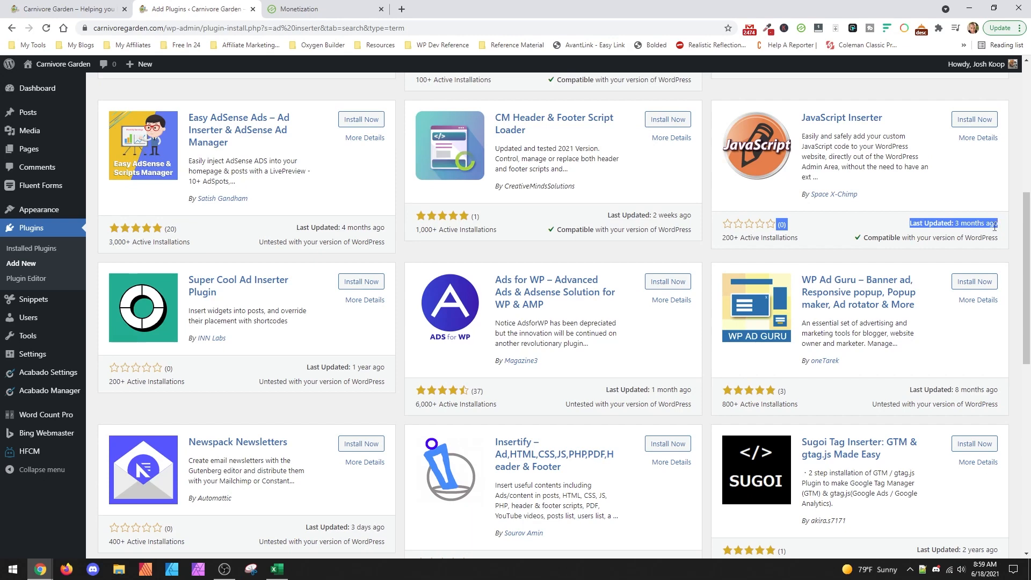
pyautogui.scroll(2, 881, 290)
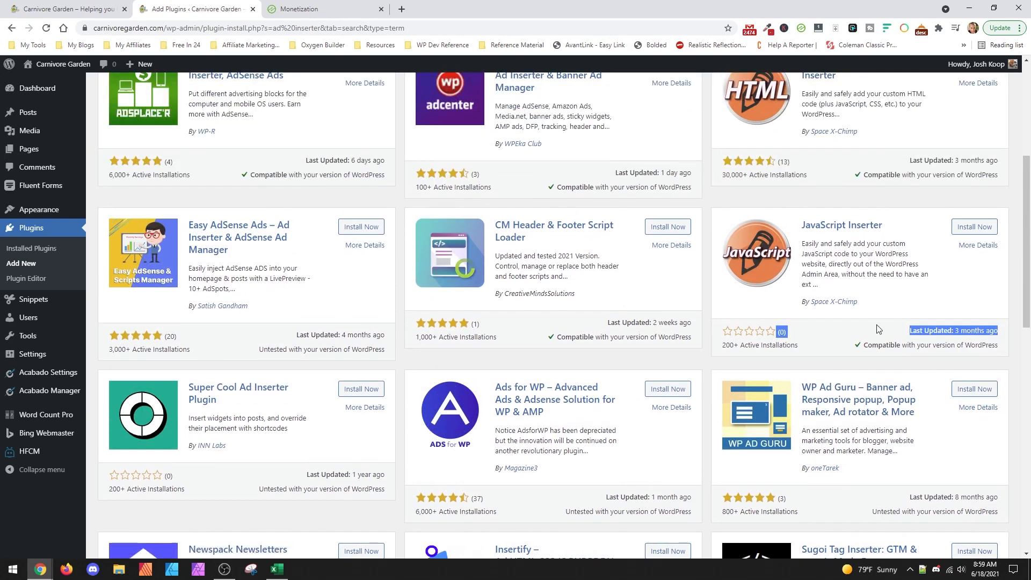
pyautogui.click(166, 181)
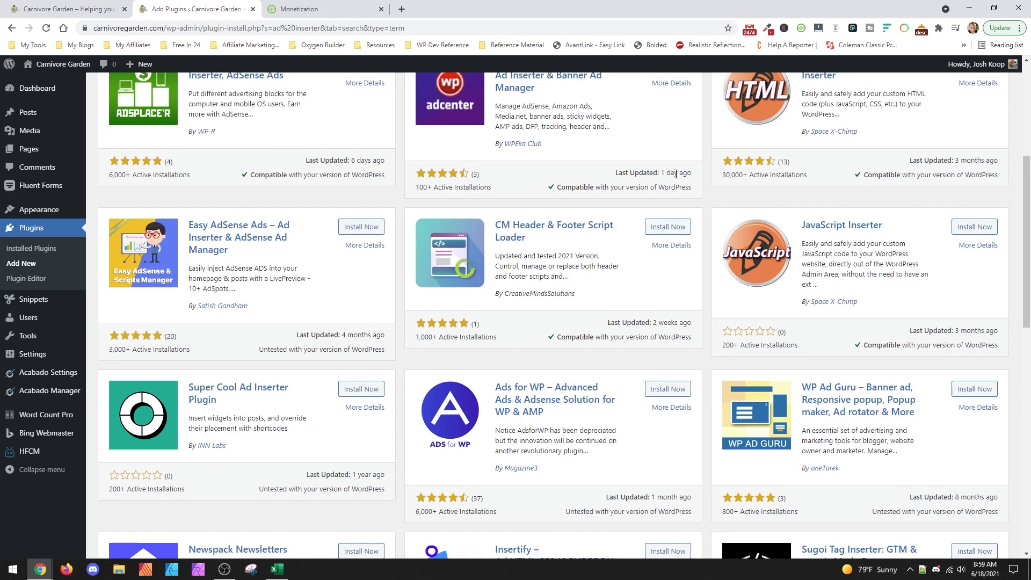
# Step: Examine the ratings and last update dates of the listed ad inserter plugins, including WP AdCenter and Super Cool Ad Inserter Plugin
pyautogui.scroll(1, 654, 175)
pyautogui.moveTo(691, 226); pyautogui.dragTo(649, 226)
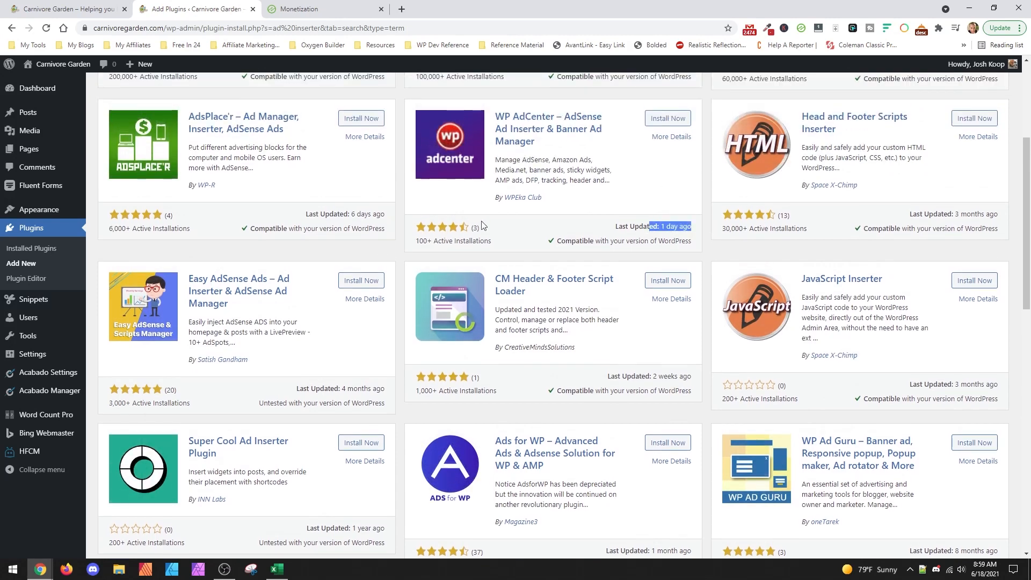
pyautogui.moveTo(371, 216); pyautogui.dragTo(375, 217)
pyautogui.scroll(-4, 398, 275)
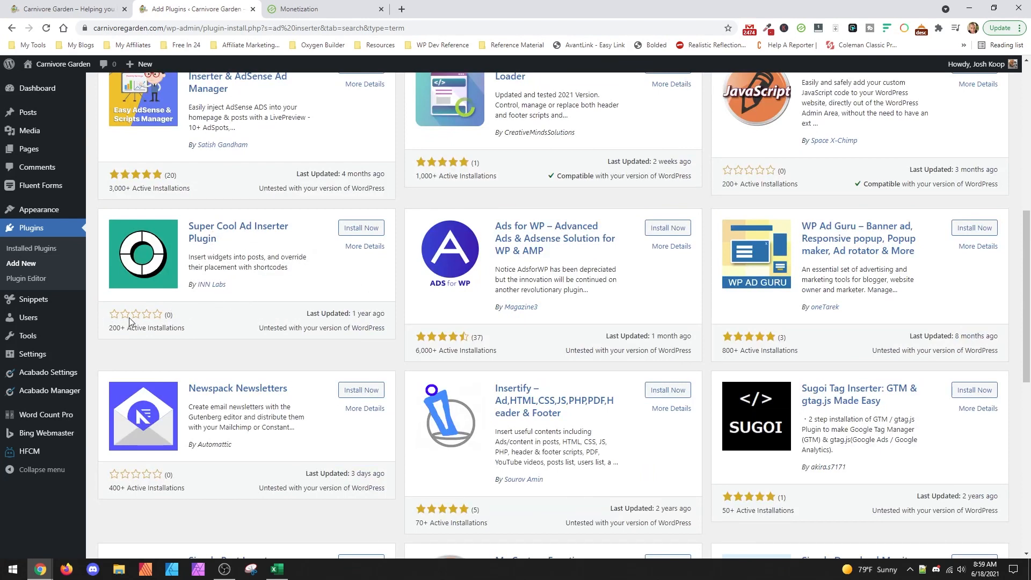
pyautogui.moveTo(395, 316)
pyautogui.mouseDown()
pyautogui.moveTo(307, 316)
pyautogui.moveTo(387, 314)
pyautogui.mouseUp()
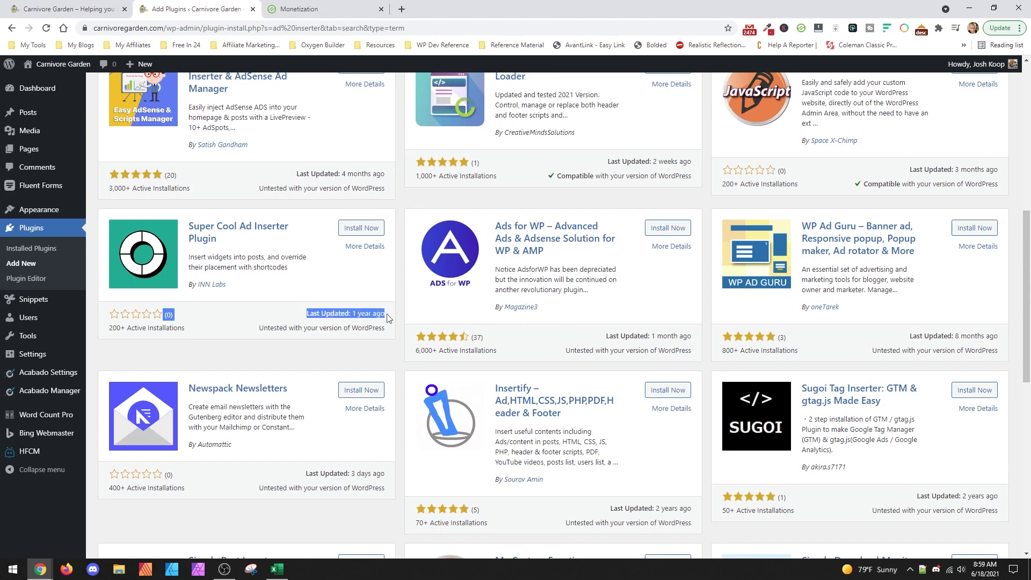
pyautogui.click(387, 314)
pyautogui.doubleClick(367, 313)
pyautogui.click(322, 310)
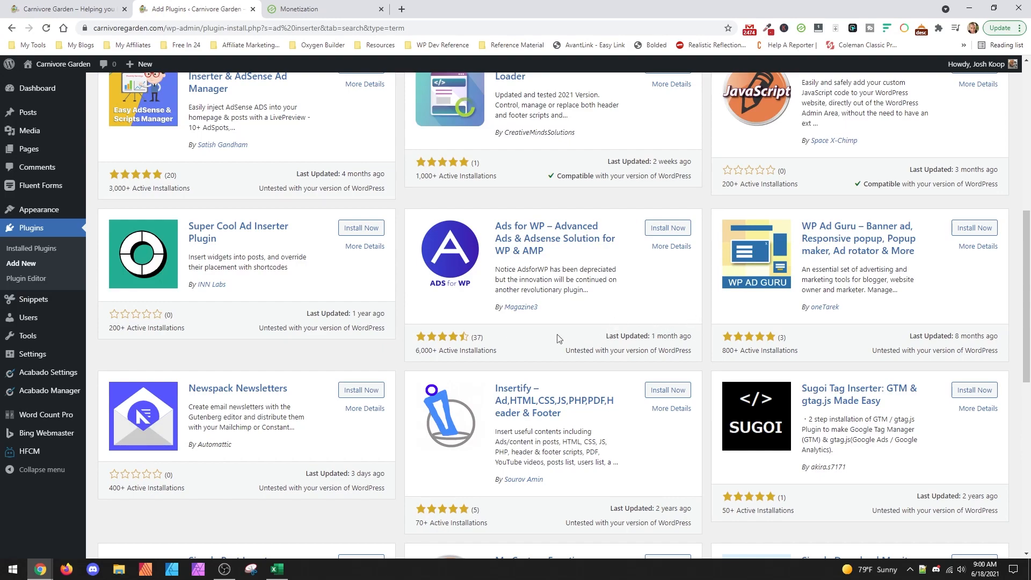
pyautogui.scroll(2, 610, 263)
pyautogui.scroll(6, 610, 259)
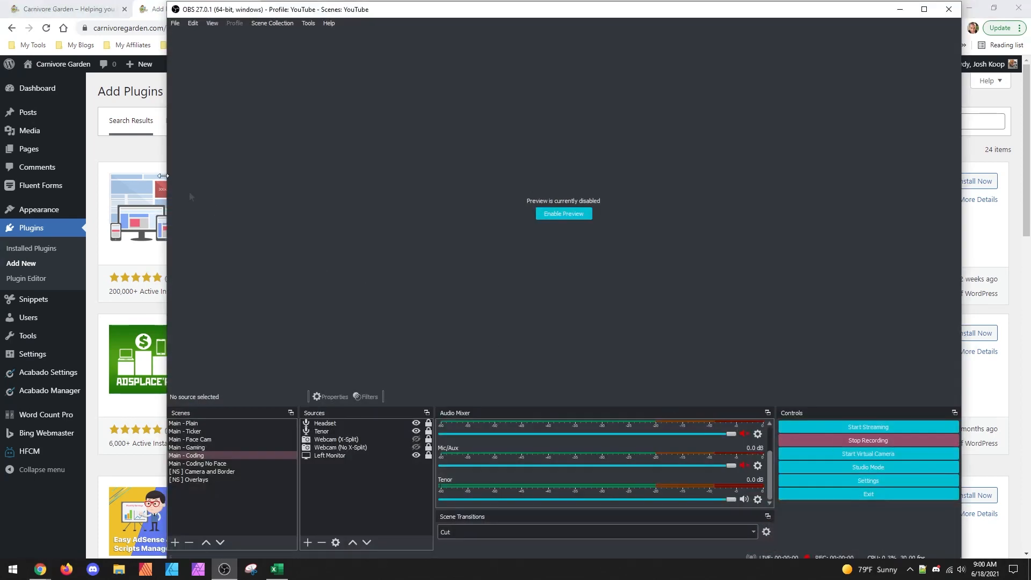
# Step: Install and activate the Ad Inserter – Ad Manager & AdSense Ads plugin, and open its settings page
pyautogui.click(138, 160)
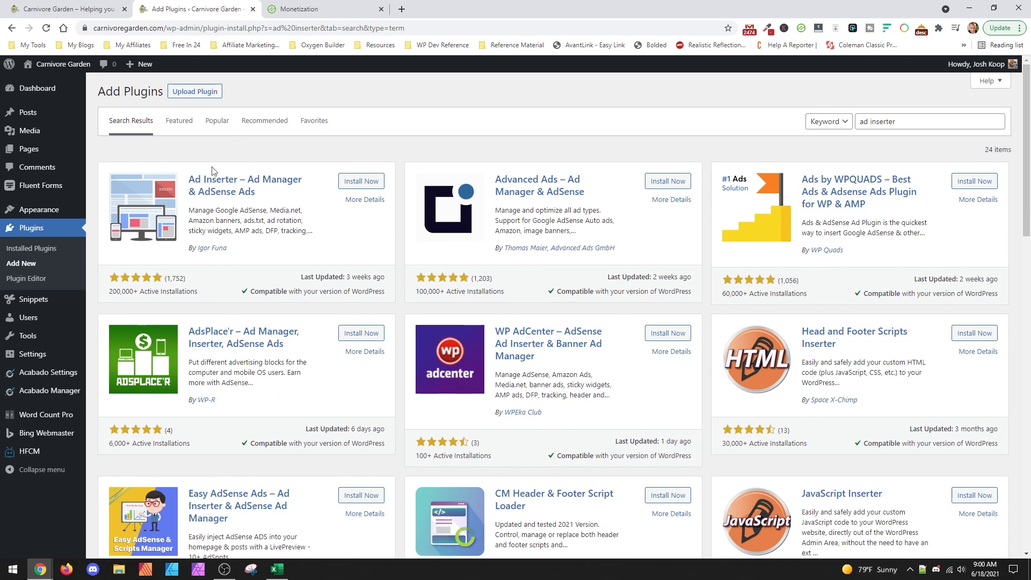
pyautogui.click(361, 182)
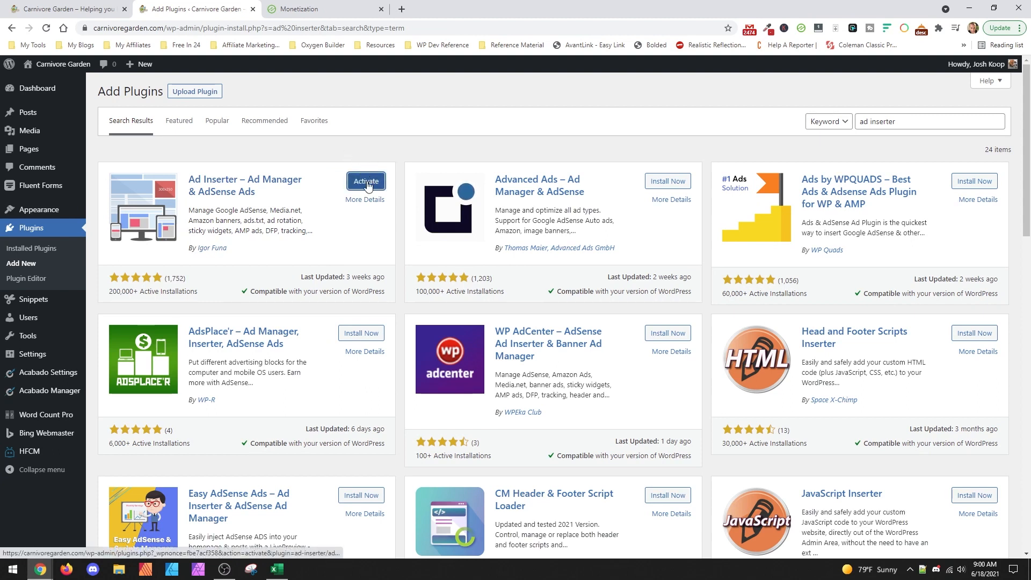
pyautogui.click(367, 182)
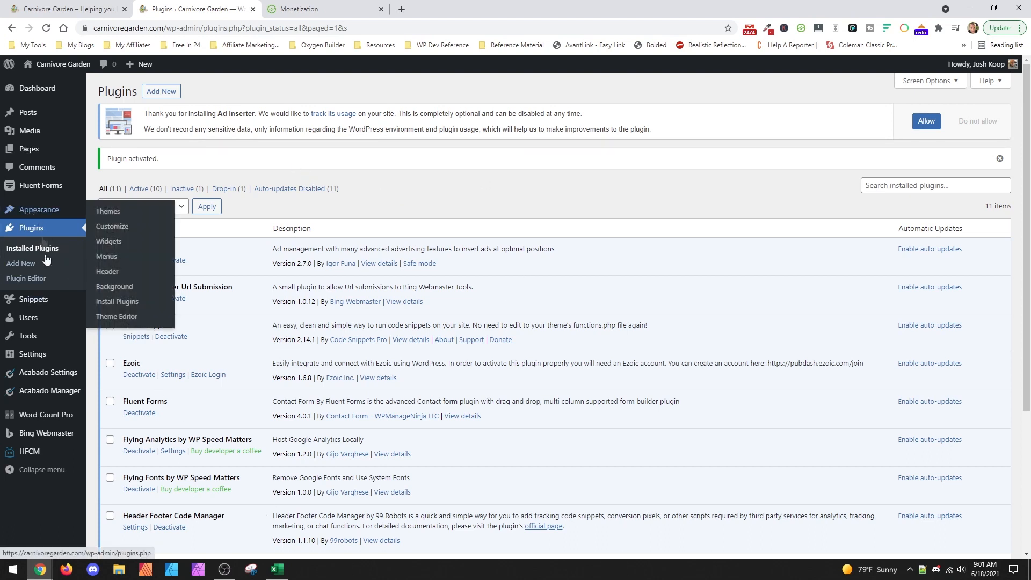
pyautogui.moveTo(51, 336)
pyautogui.moveTo(50, 354)
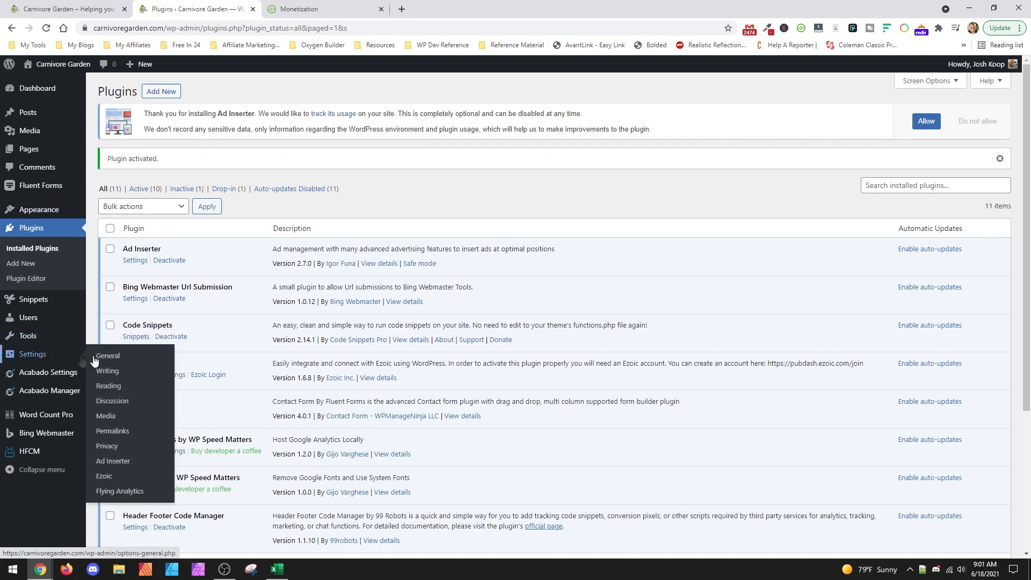
pyautogui.click(118, 463)
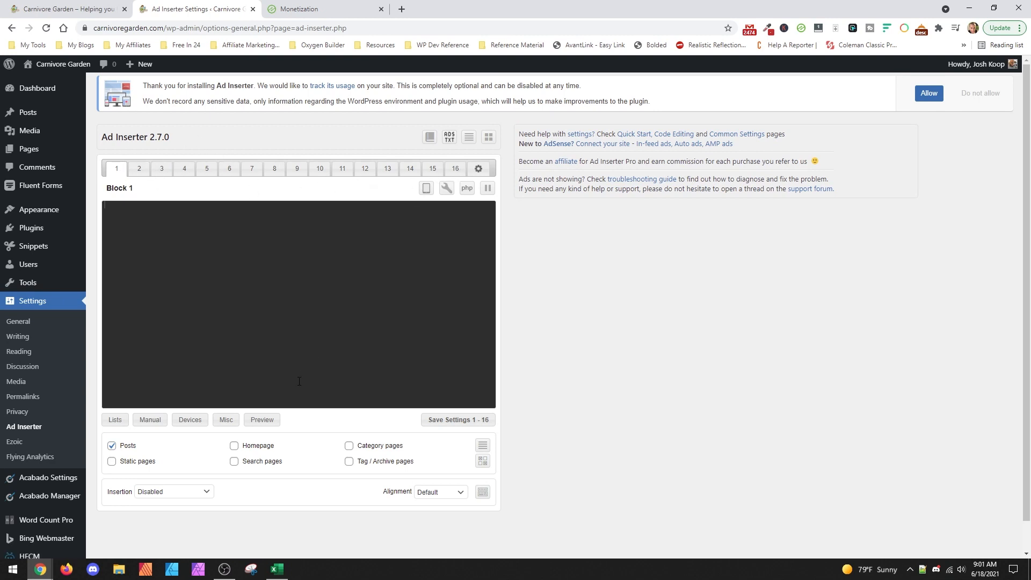
# Step: Set the automatic insertion of Block 1 to After paragraph and review the other insertion options
pyautogui.scroll(-1, 223, 422)
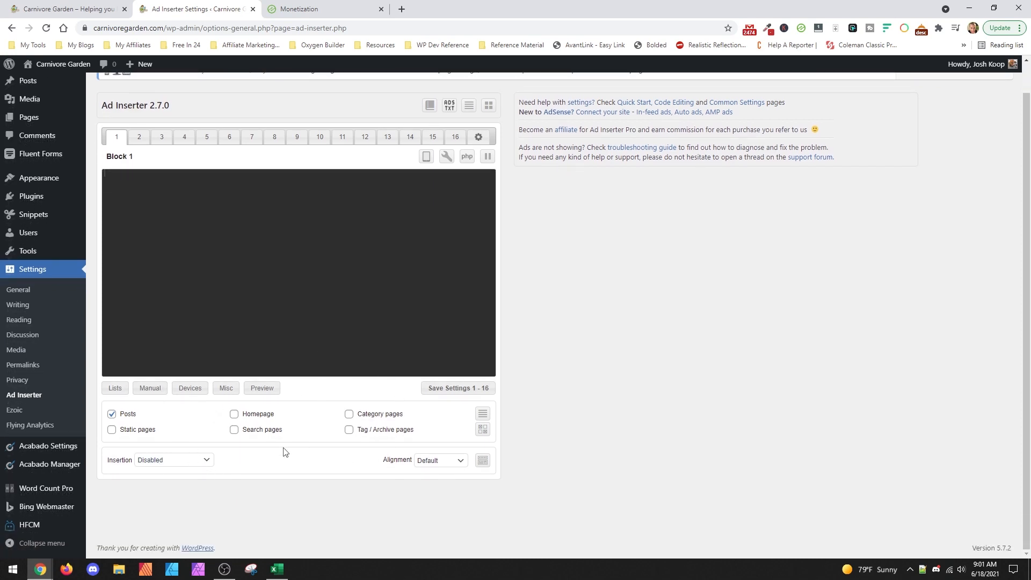
pyautogui.click(196, 460)
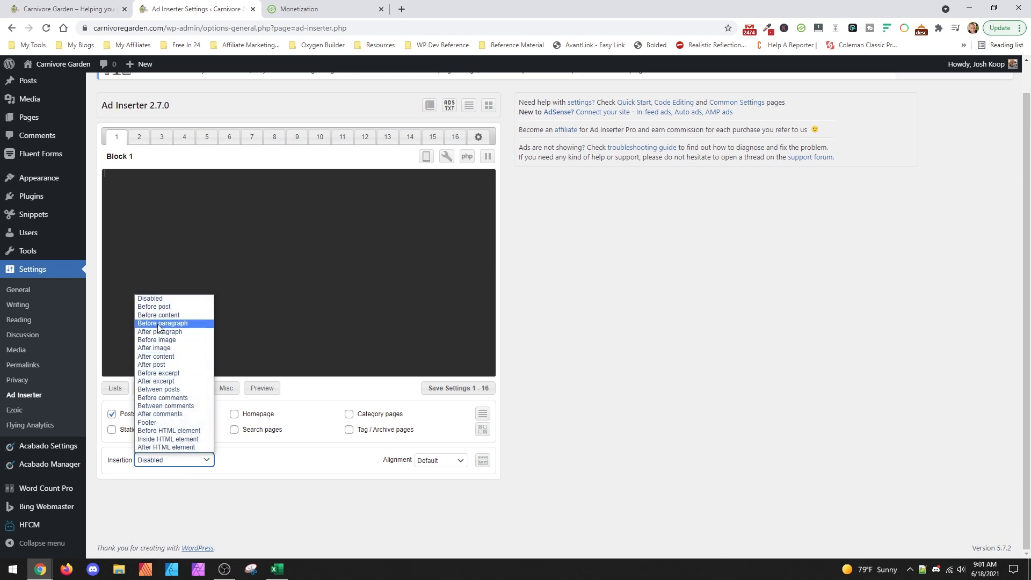
pyautogui.click(186, 325)
pyautogui.click(199, 460)
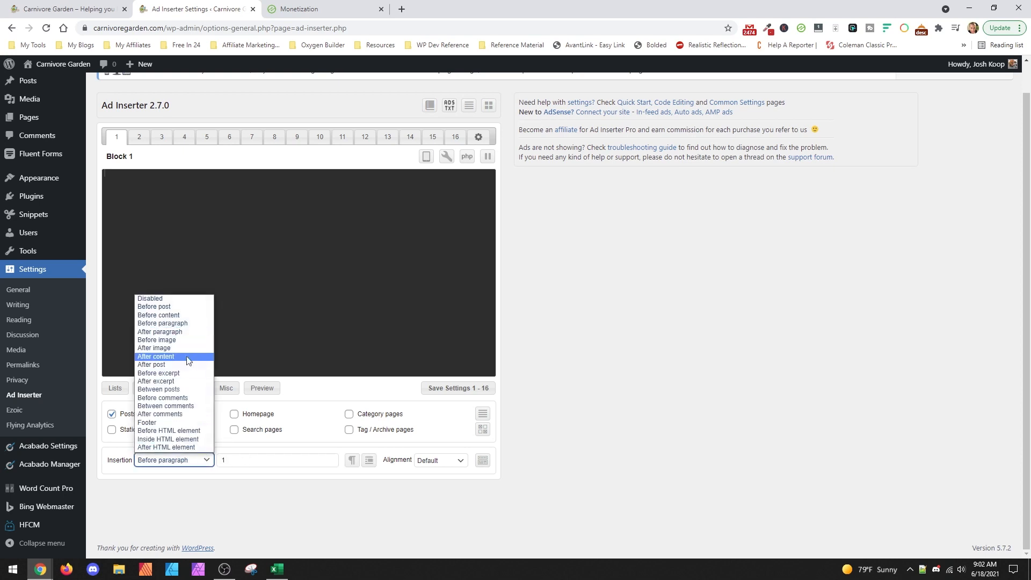
pyautogui.click(186, 332)
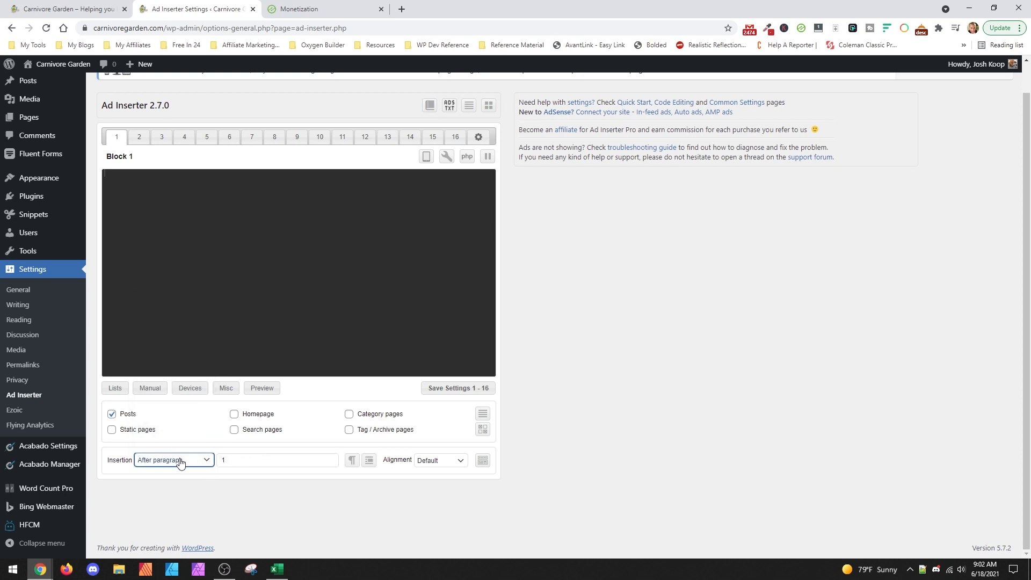
pyautogui.click(181, 463)
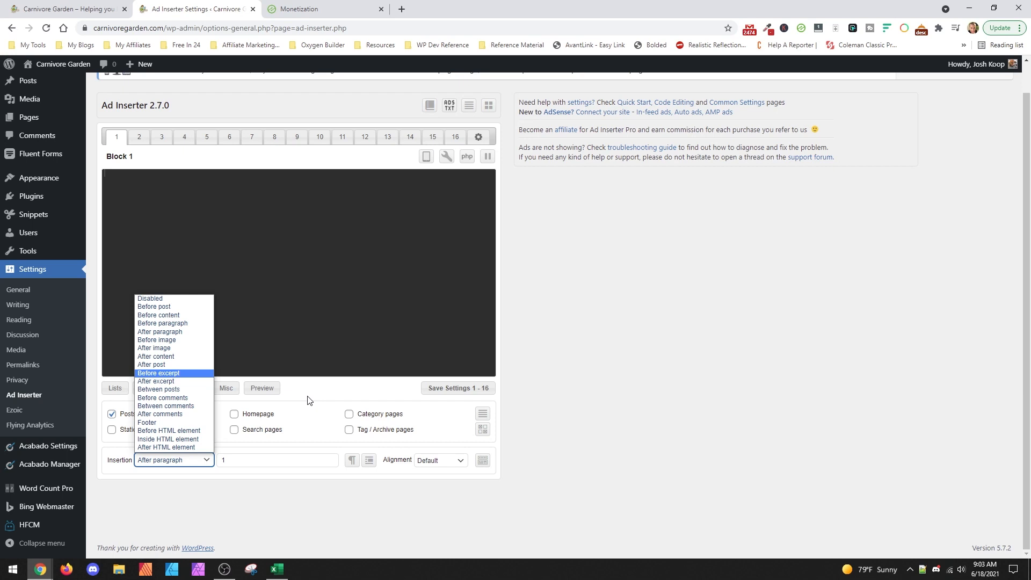
pyautogui.click(308, 399)
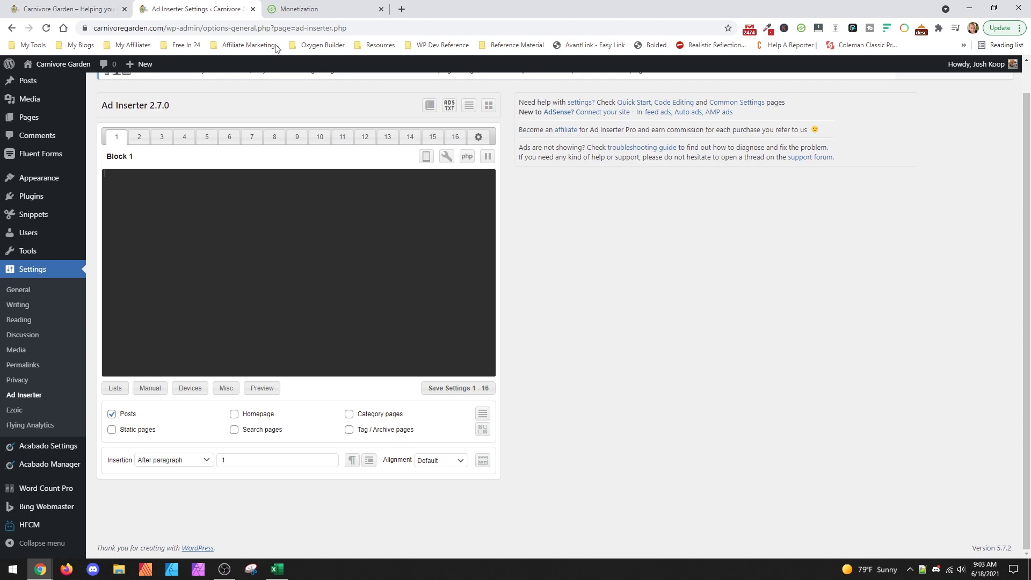
# Step: Copy the ad code of the under_first_paragraph placeholder (644) from the Ezoic placeholder list
pyautogui.click(299, 9)
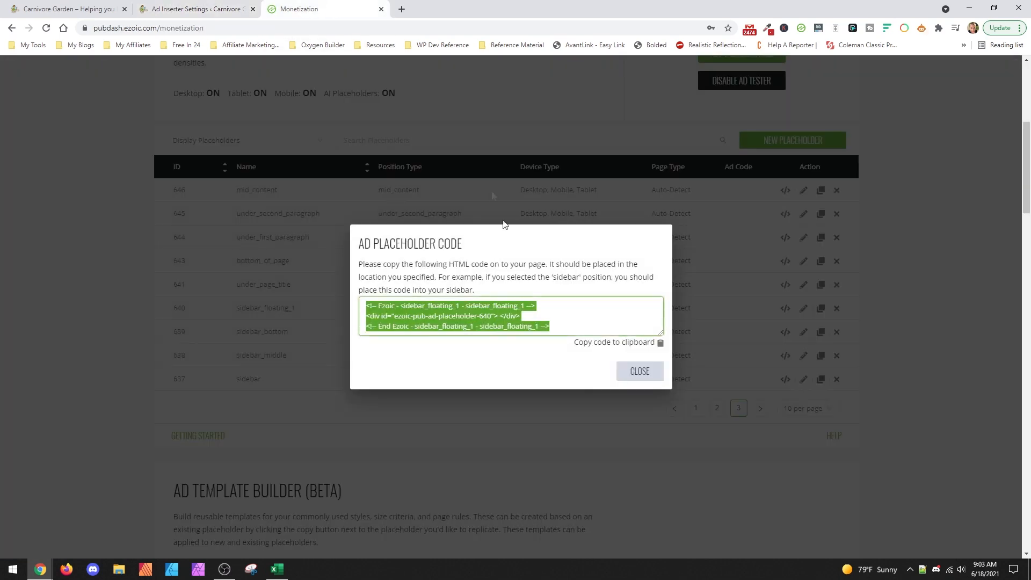
pyautogui.click(638, 371)
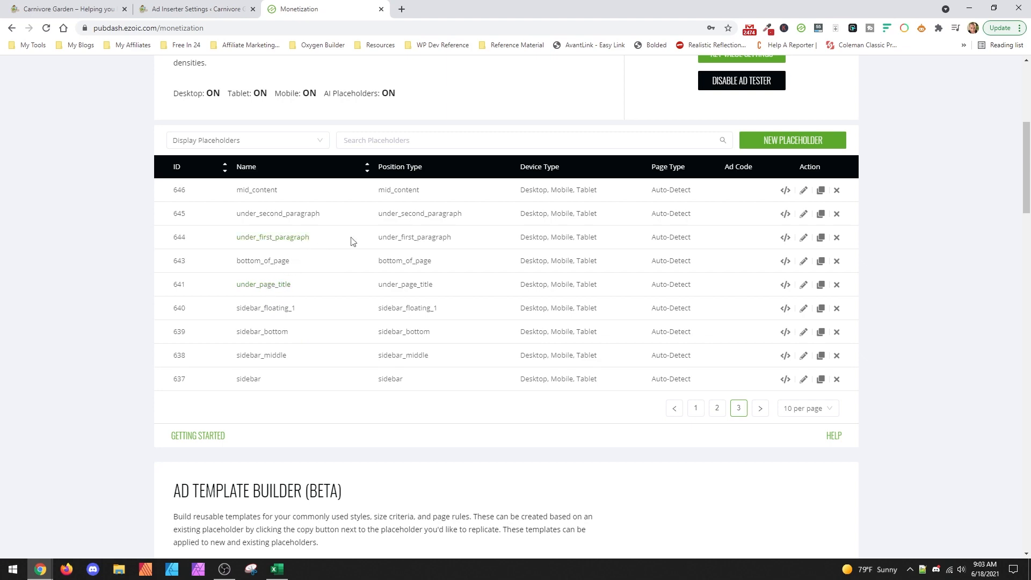
pyautogui.click(787, 238)
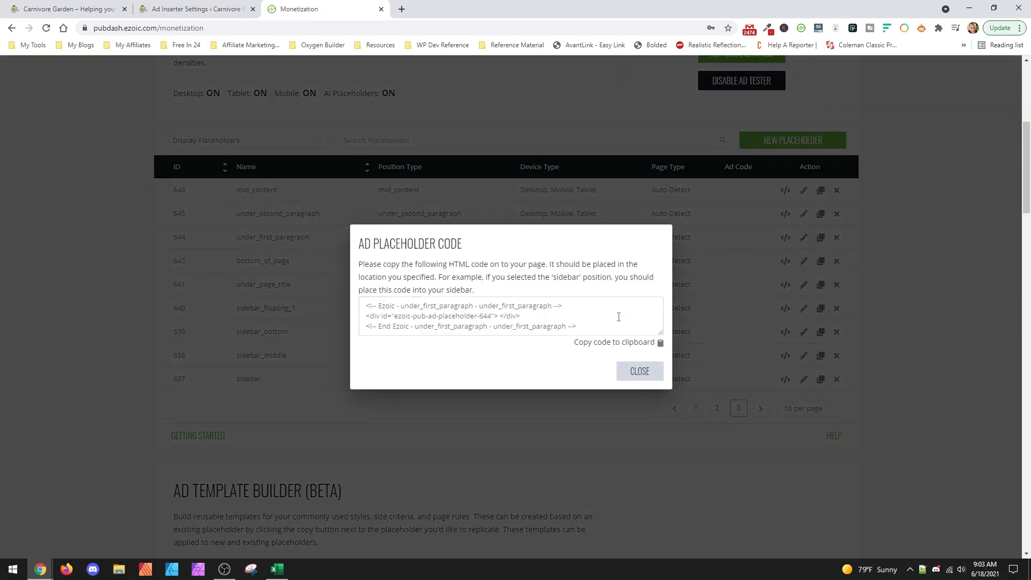
pyautogui.click(636, 342)
pyautogui.click(627, 373)
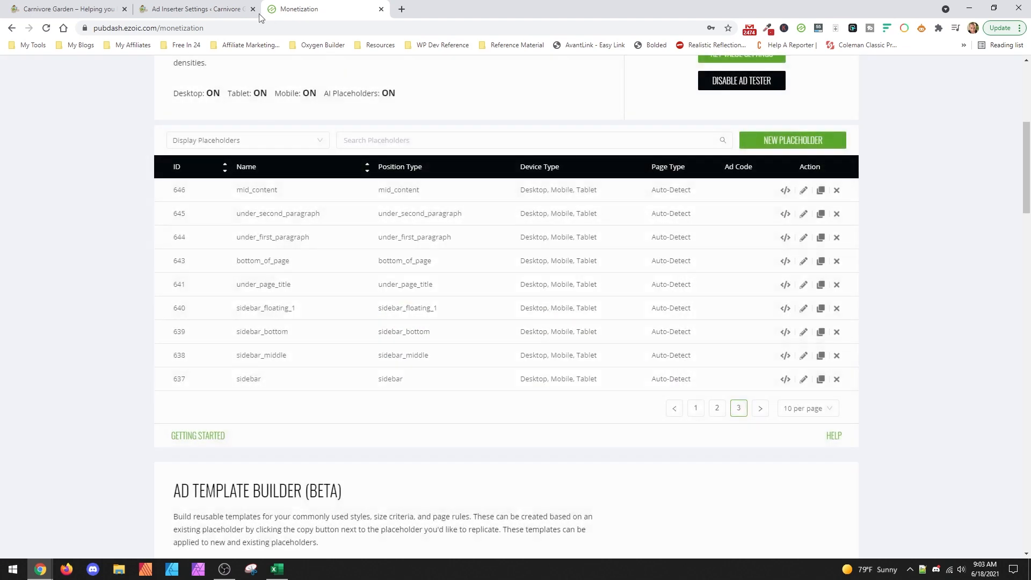
# Step: Paste the under_first_paragraph code into Block 1 of Ad Inserter, keeping its insertion at After paragraph 1
pyautogui.click(236, 10)
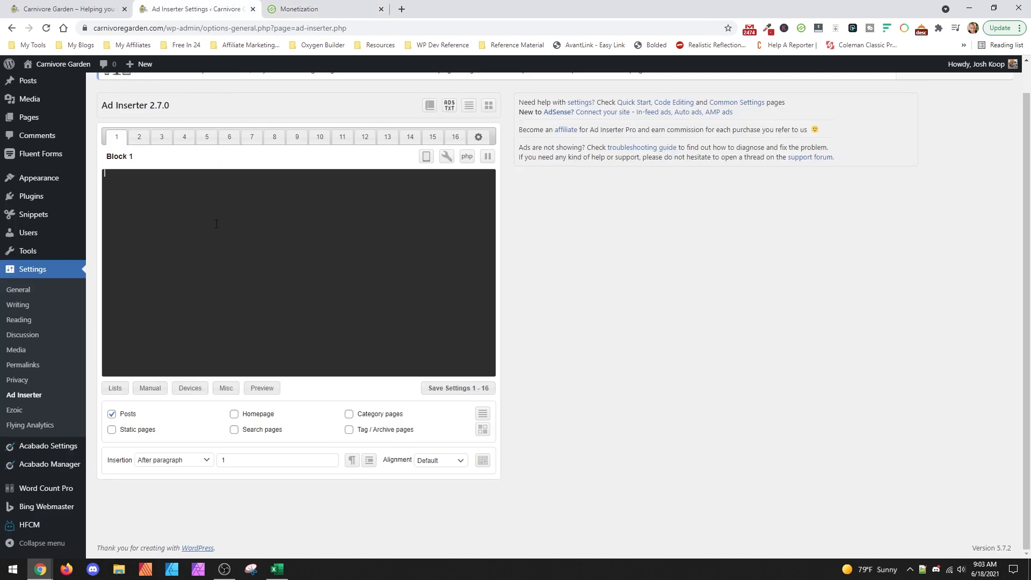
pyautogui.hotkey('ctrl', 'v')
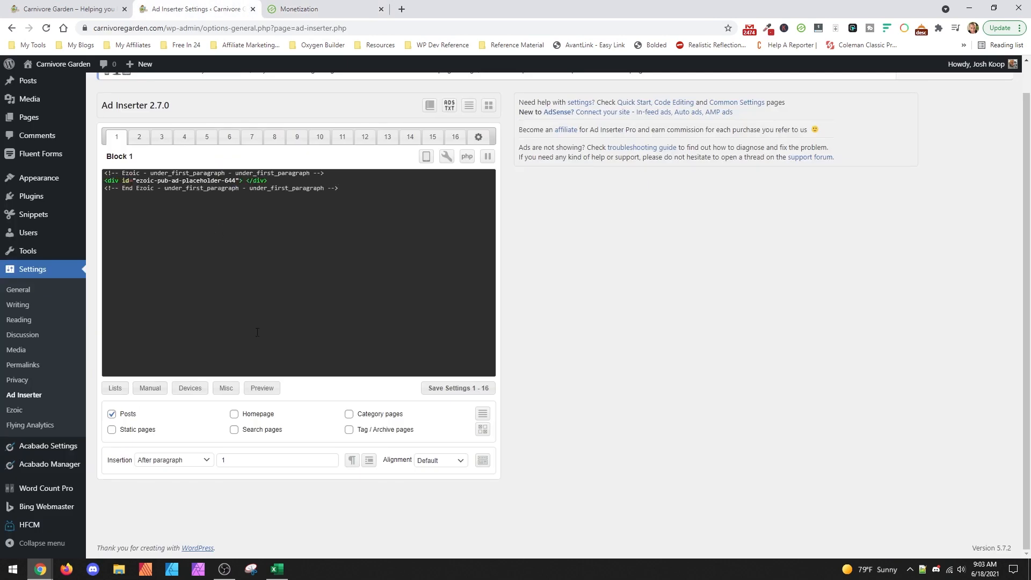
pyautogui.click(173, 460)
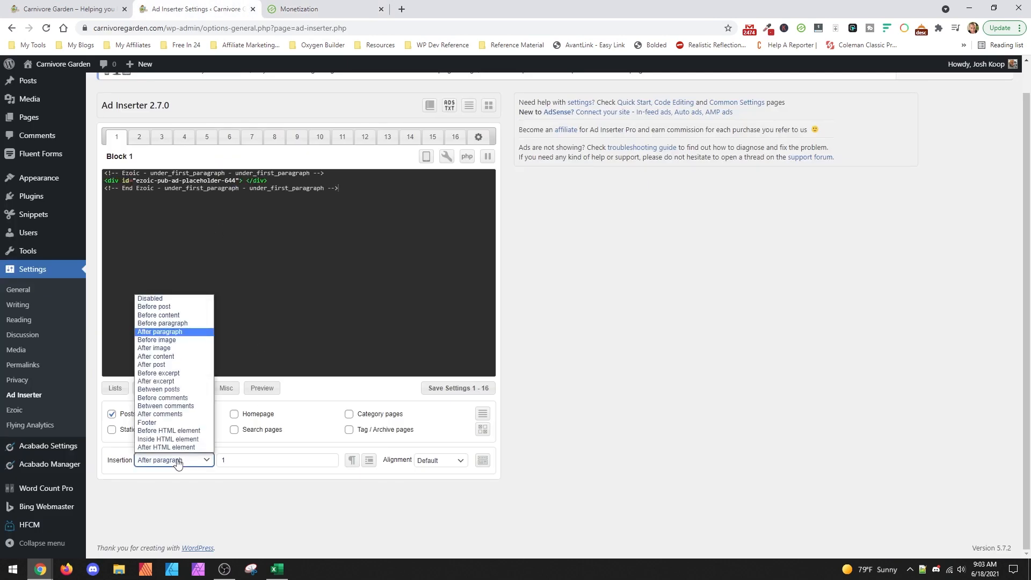
pyautogui.click(178, 333)
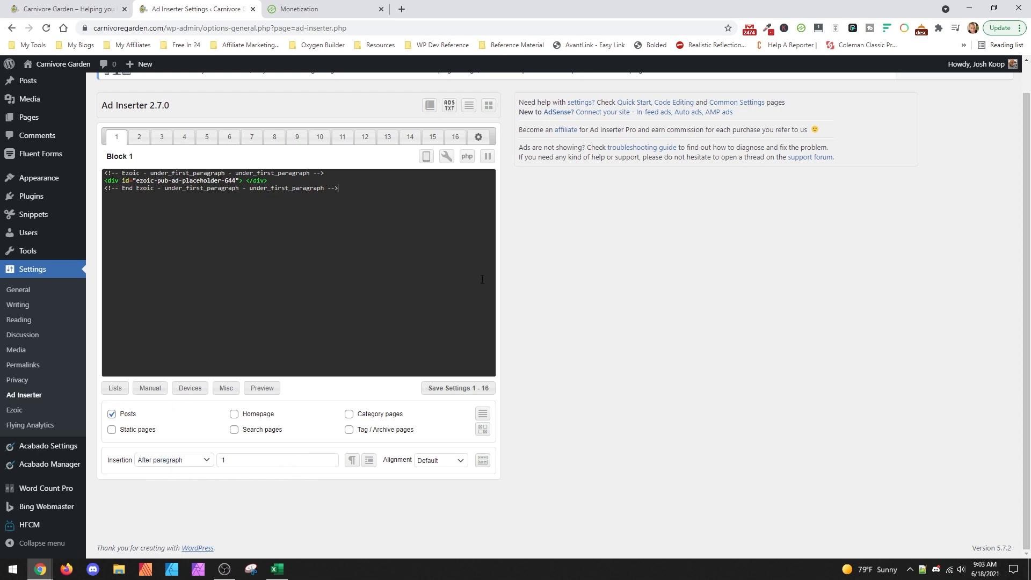
# Step: Set the insertion of Block 2 in Ad Inserter to After paragraph 2
pyautogui.scroll(1, 537, 429)
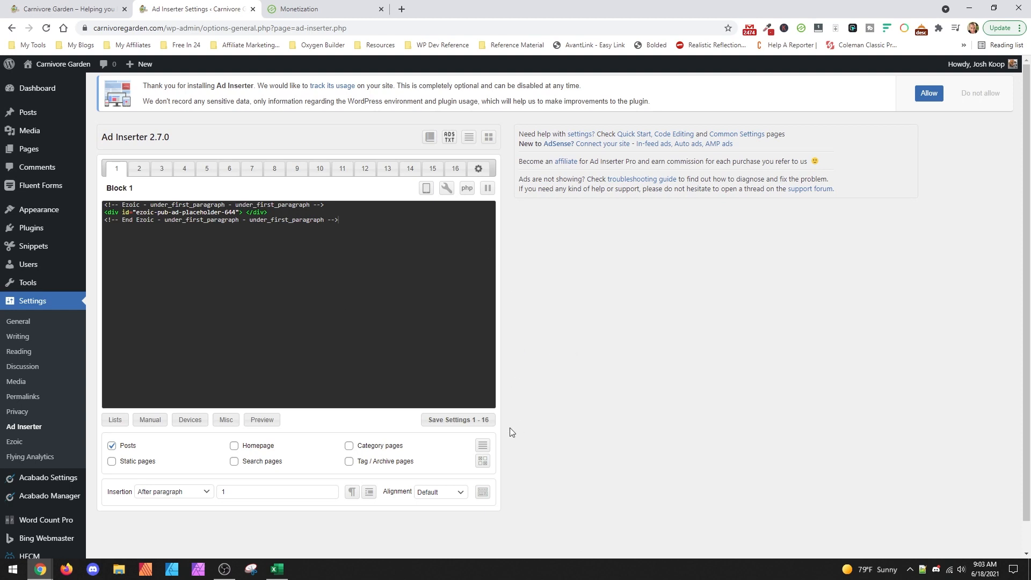
pyautogui.click(139, 169)
pyautogui.click(173, 491)
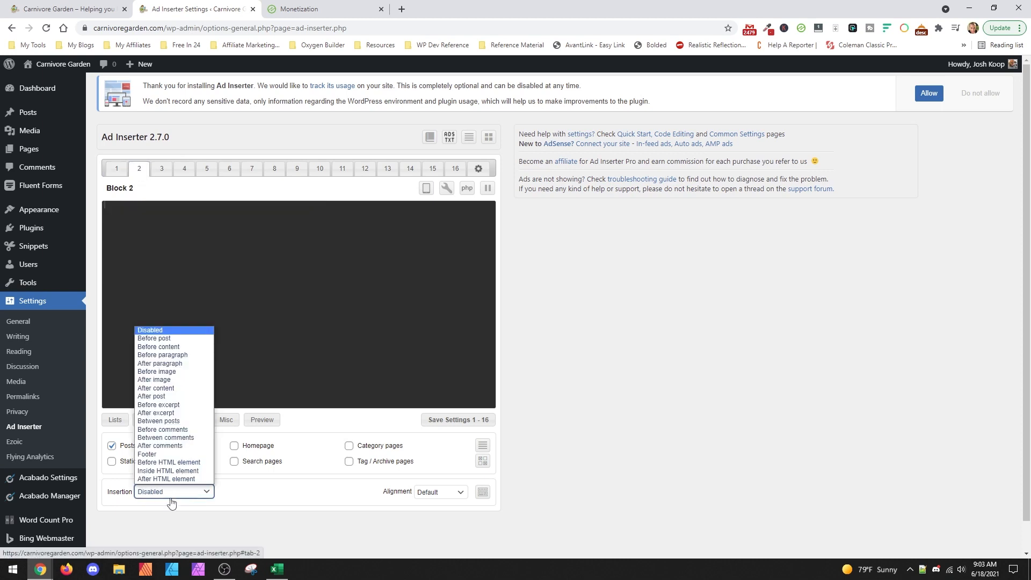
pyautogui.click(178, 373)
pyautogui.click(271, 491)
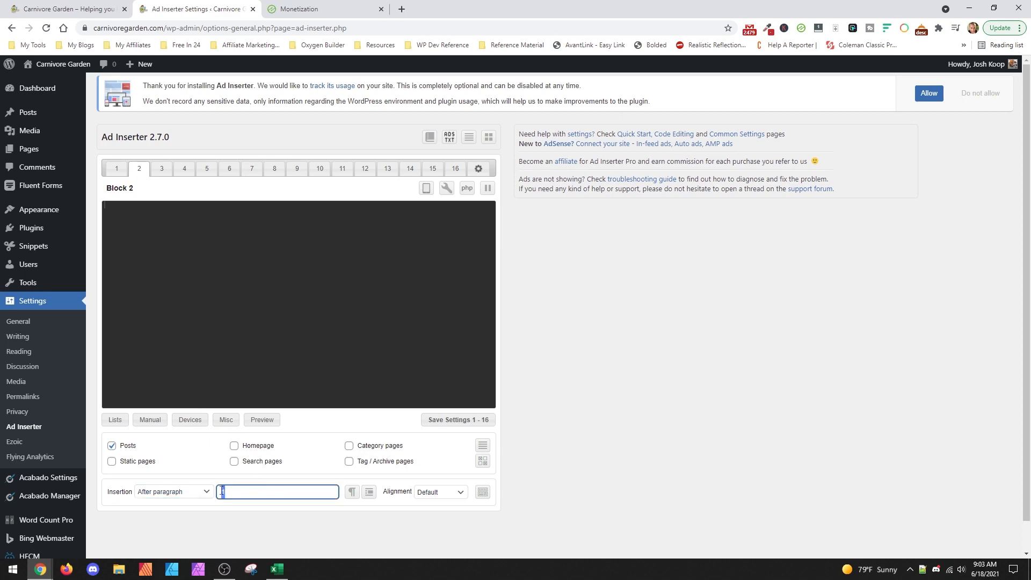
pyautogui.write('2')
# Step: Copy the ad code of the under_second_paragraph placeholder (645) from the Ezoic placeholder list
pyautogui.click(311, 8)
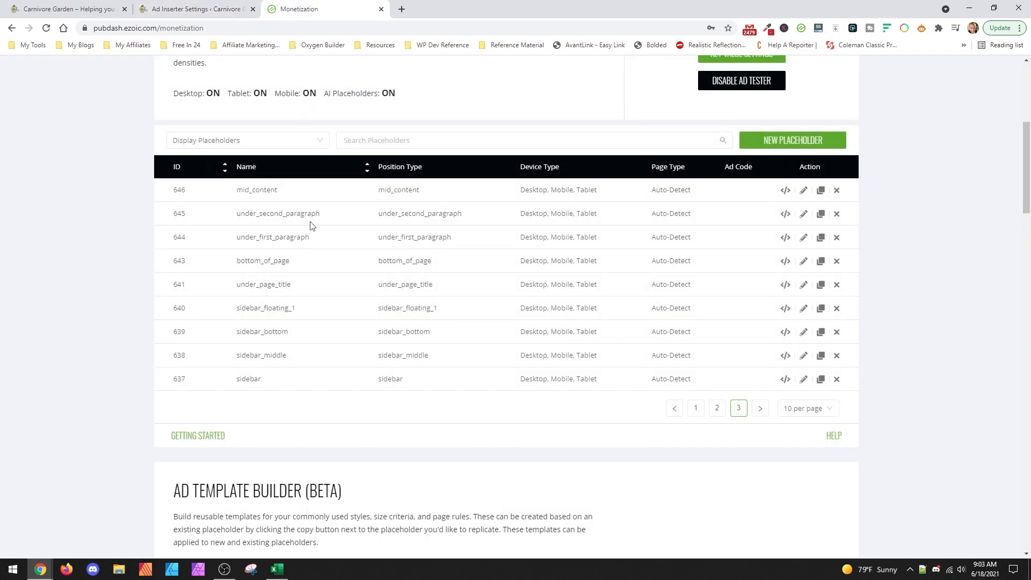
pyautogui.click(785, 213)
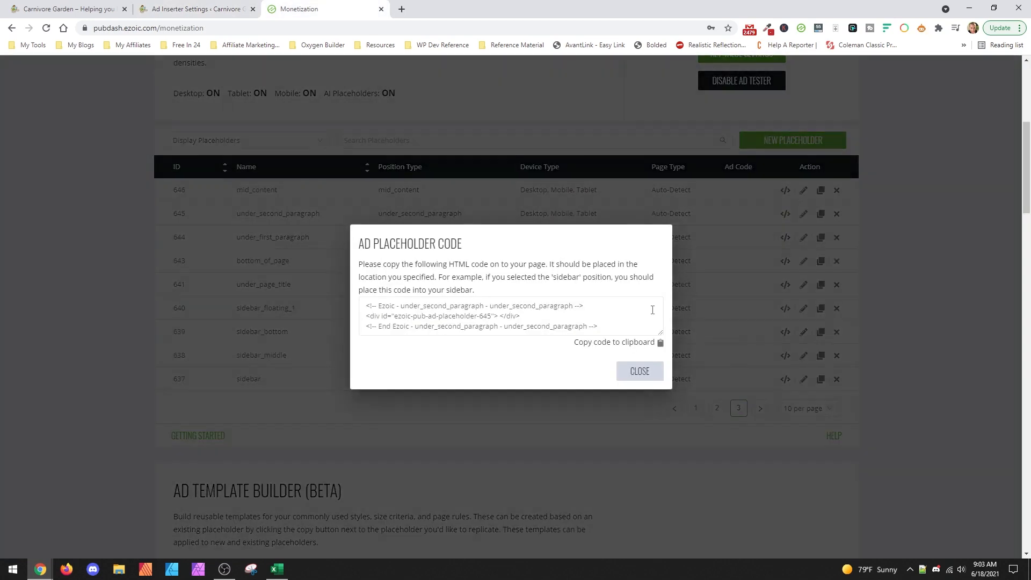
pyautogui.click(632, 344)
pyautogui.click(634, 370)
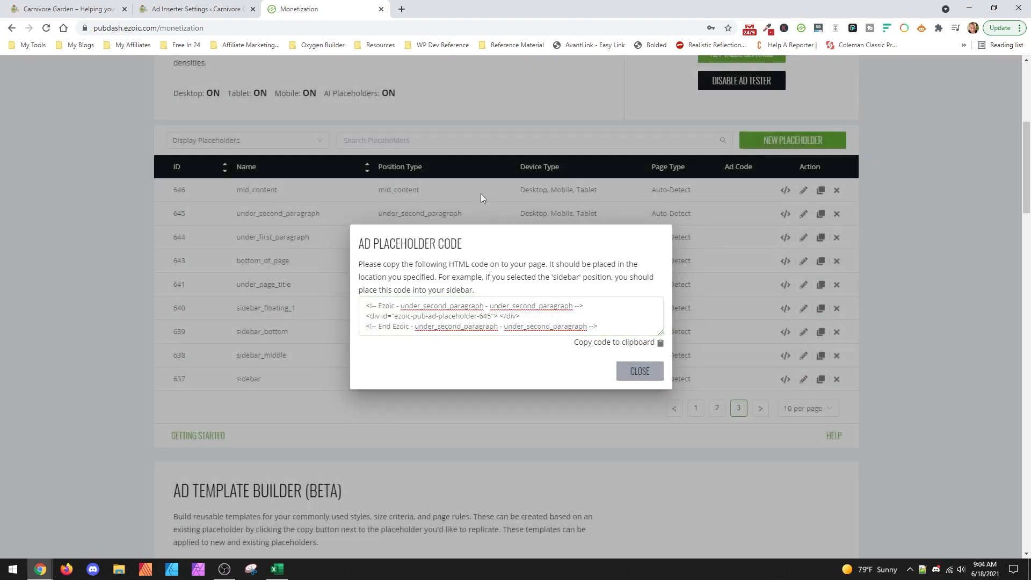
# Step: Paste the under_second_paragraph code into Block 2 of Ad Inserter and save the settings of blocks 1 - 16
pyautogui.hotkey('ctrl', 'shift', 'Tab')
pyautogui.click(268, 230)
pyautogui.hotkey('ctrl', 'v')
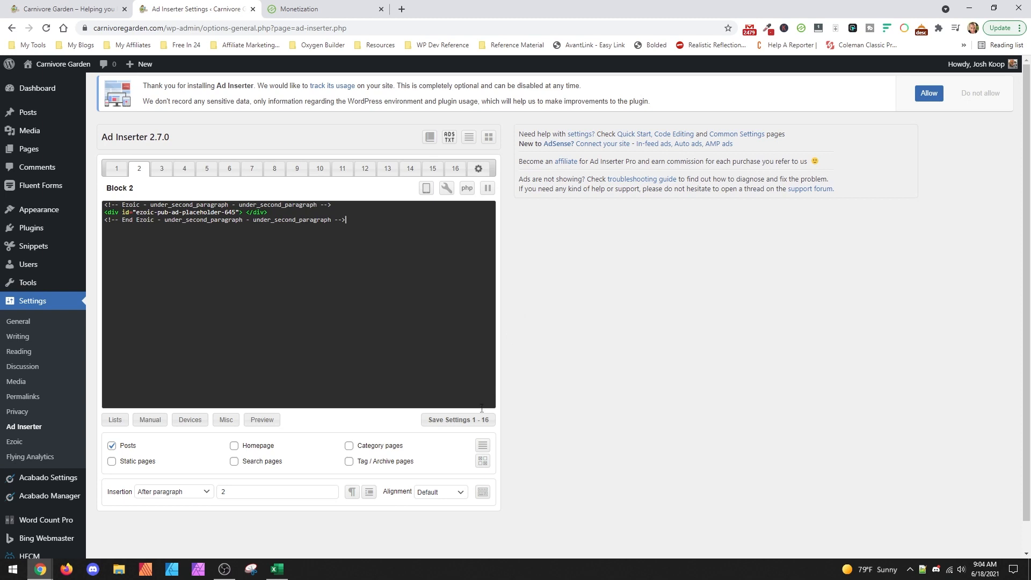
pyautogui.click(454, 421)
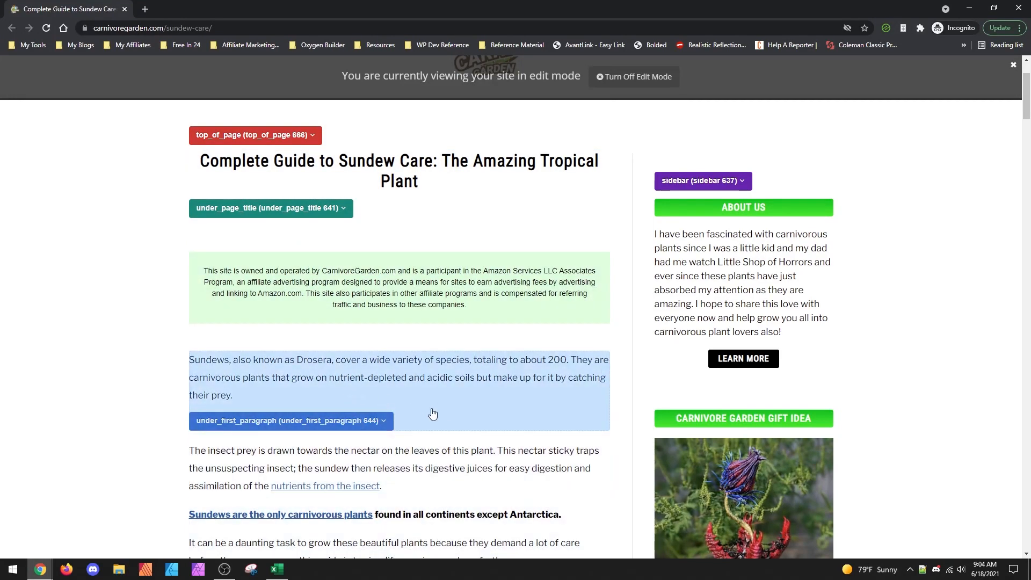
# Step: Examine the ad placeholder positions between the paragraphs of the Sundew Care article in Ezoic's edit mode
pyautogui.scroll(-2, 433, 413)
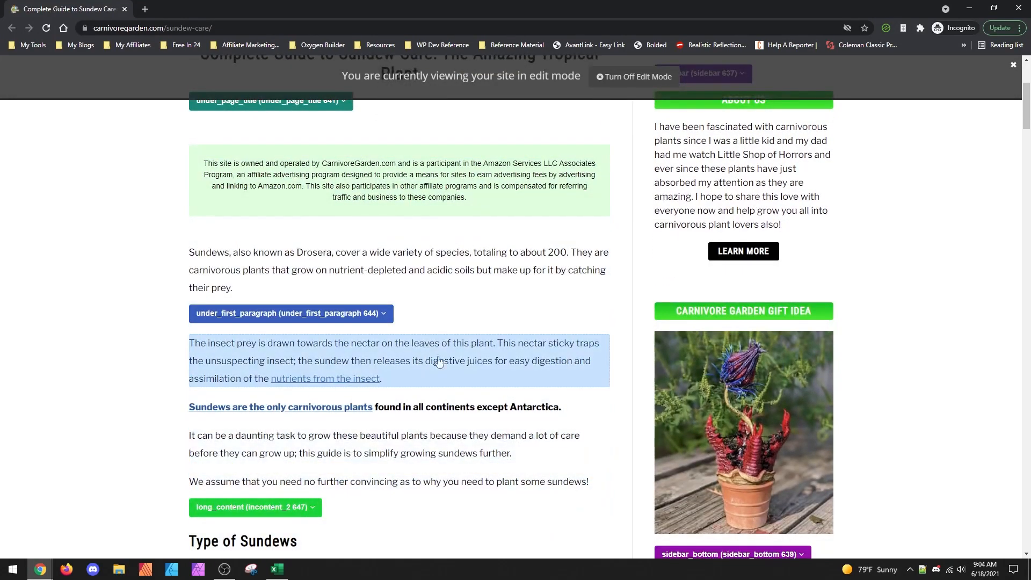
pyautogui.scroll(-2, 439, 363)
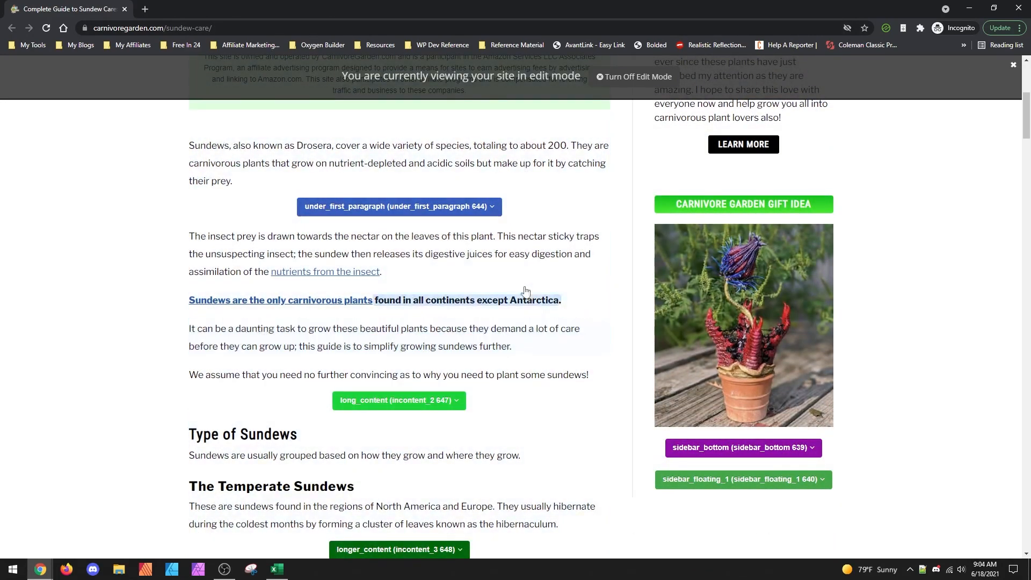
pyautogui.scroll(3, 627, 333)
pyautogui.scroll(3, 626, 333)
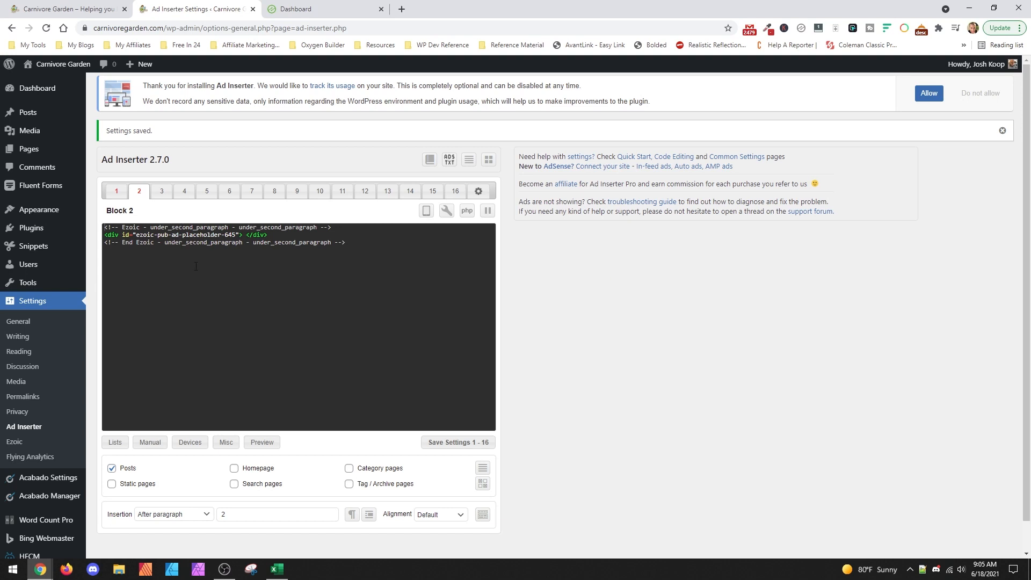
pyautogui.click(120, 193)
pyautogui.click(136, 194)
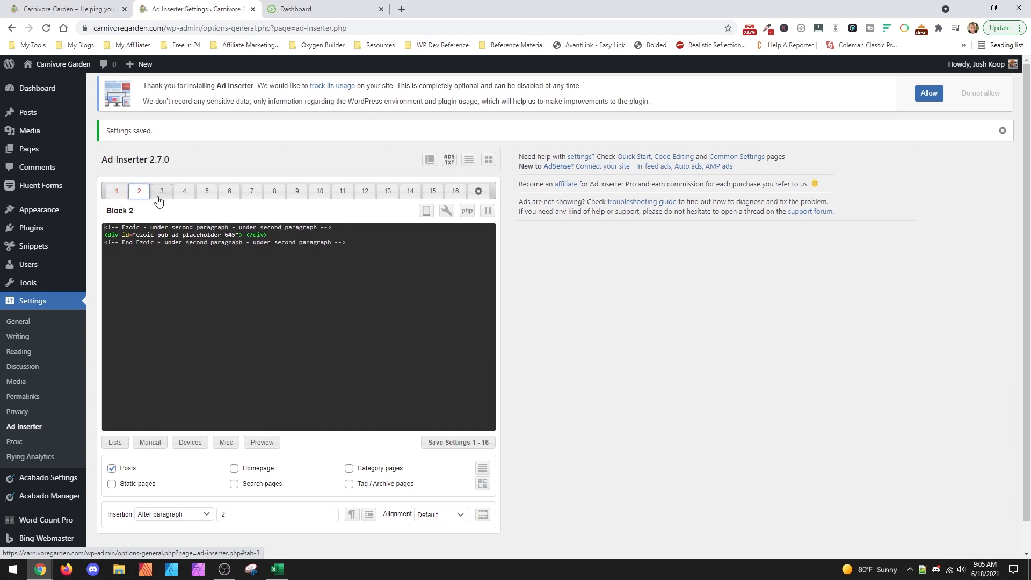
pyautogui.click(160, 195)
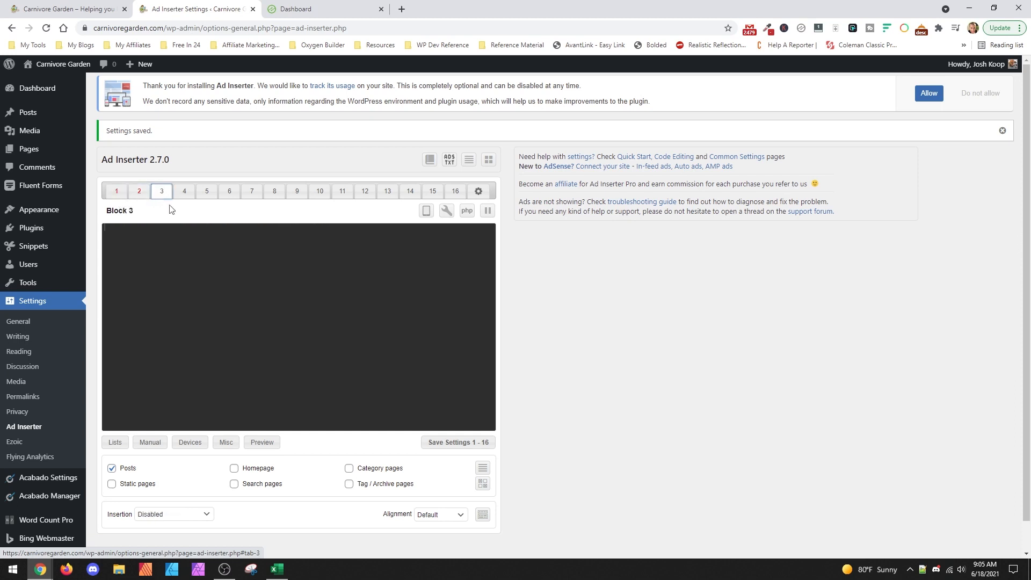
pyautogui.click(207, 192)
pyautogui.click(117, 192)
pyautogui.click(141, 193)
# Step: Set the insertion of Block 3 in Ad Inserter to Before paragraph 5
pyautogui.click(161, 192)
pyautogui.click(191, 514)
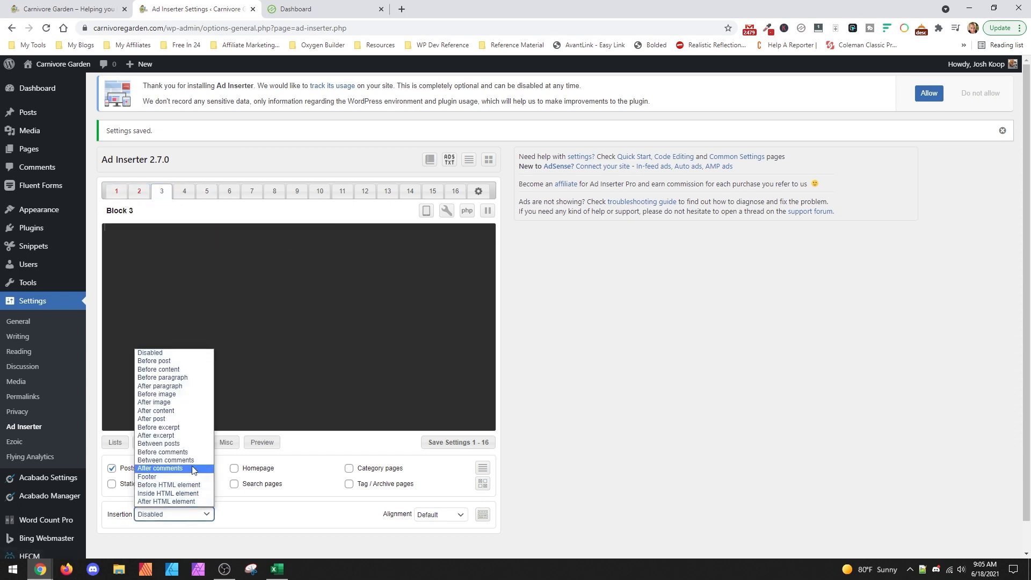
pyautogui.click(193, 378)
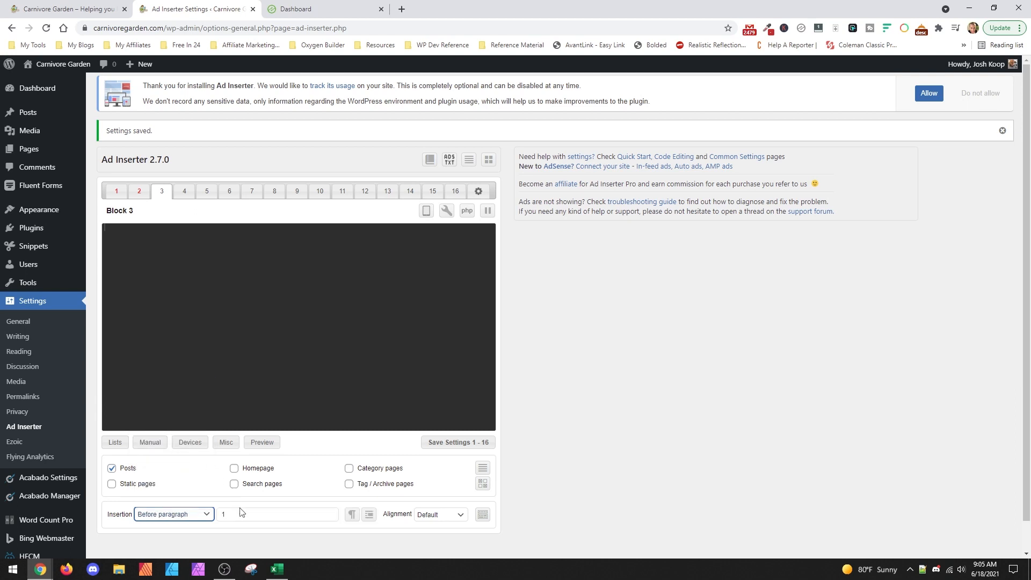
pyautogui.doubleClick(220, 513)
pyautogui.write('5')
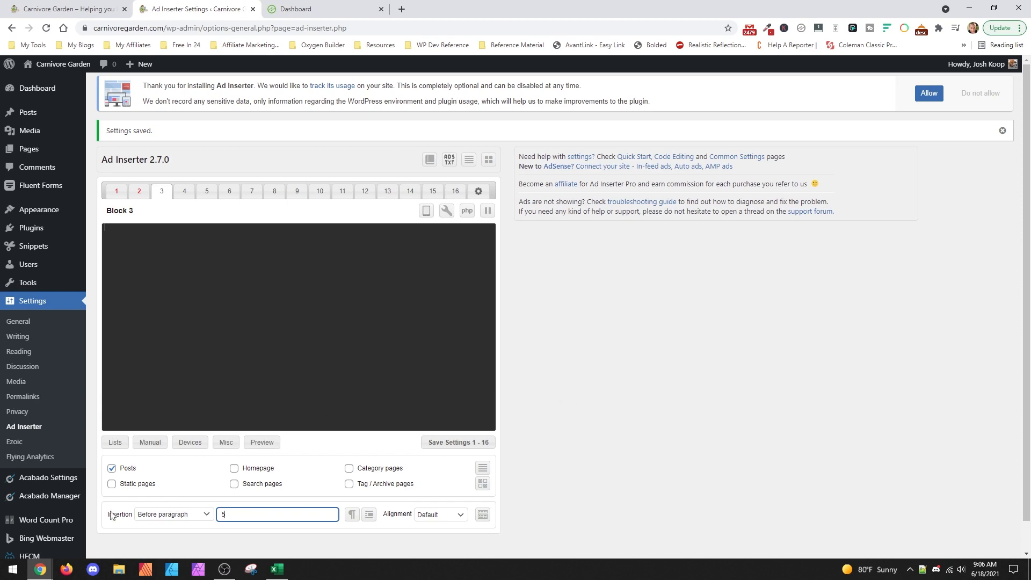
# Step: Examine the first paragraph of the Sundew Care article in the incognito window, at full width and with the window narrowed
pyautogui.moveTo(40, 569)
pyautogui.click(315, 528)
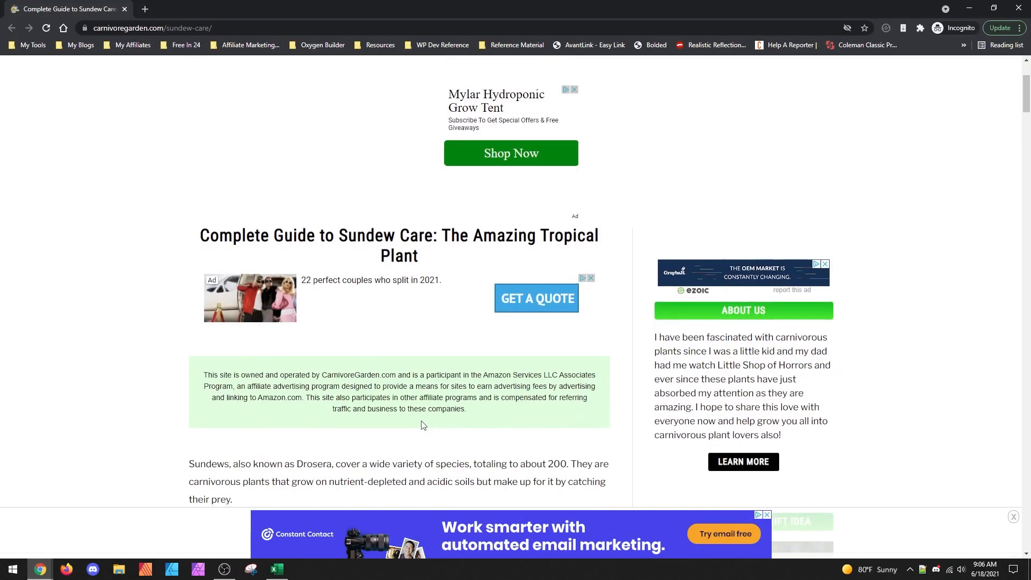
pyautogui.scroll(-3, 422, 425)
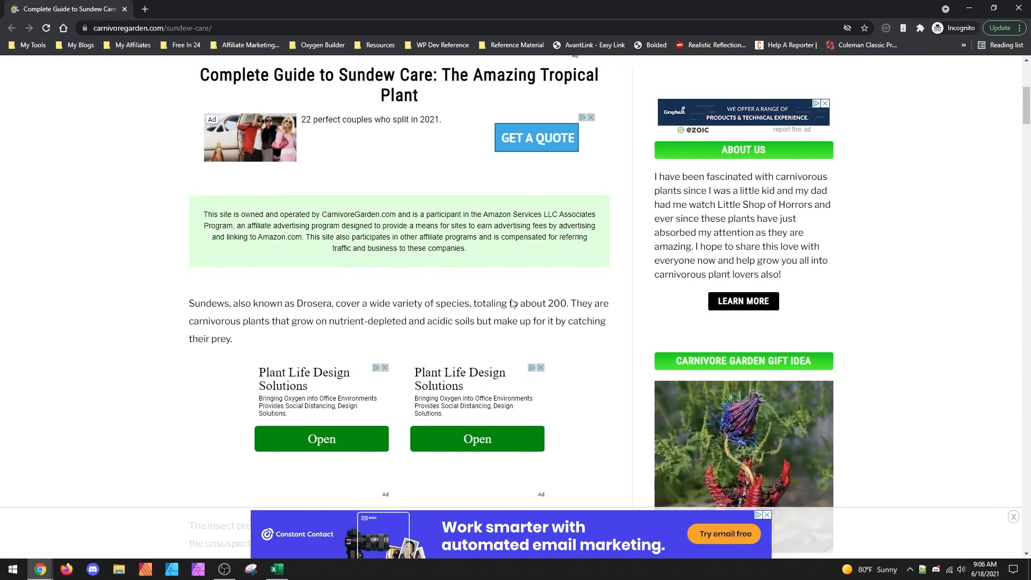
pyautogui.moveTo(270, 337); pyautogui.dragTo(189, 303)
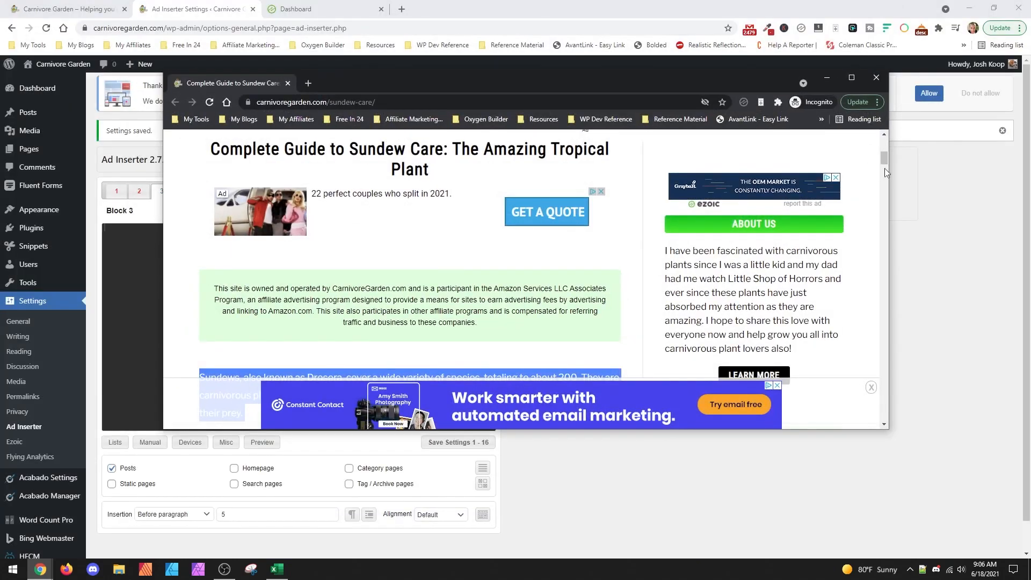
pyautogui.moveTo(887, 171); pyautogui.dragTo(433, 252)
pyautogui.scroll(-2, 363, 252)
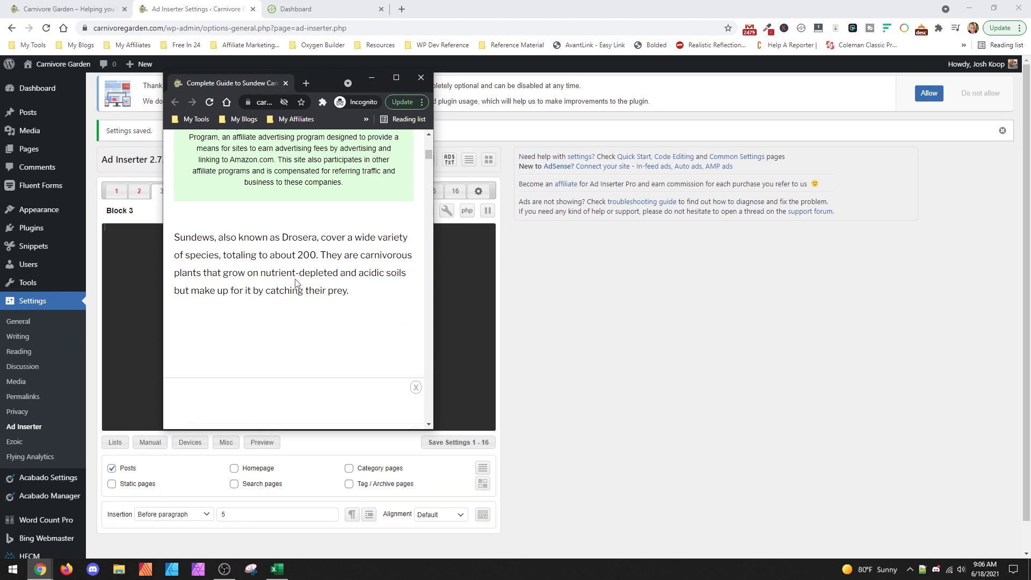
pyautogui.click(396, 81)
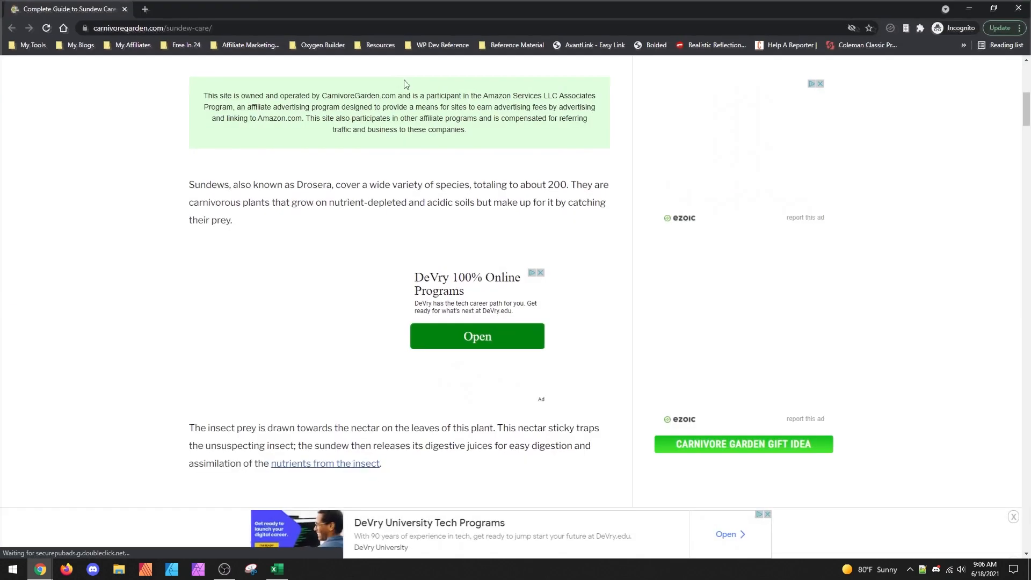
# Step: Inspect the Sundew Care article in the developer tools' Moto G4 preview, enlarge the preview area and reload the page
pyautogui.rightClick(191, 202)
pyautogui.click(220, 329)
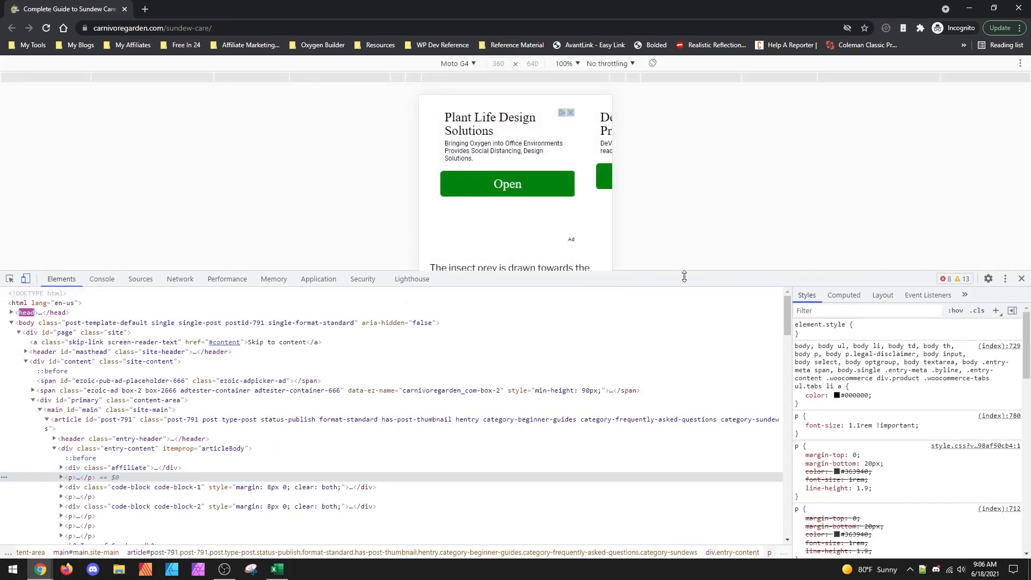
pyautogui.moveTo(403, 271); pyautogui.dragTo(408, 428)
pyautogui.scroll(5, 496, 298)
pyautogui.scroll(3, 497, 298)
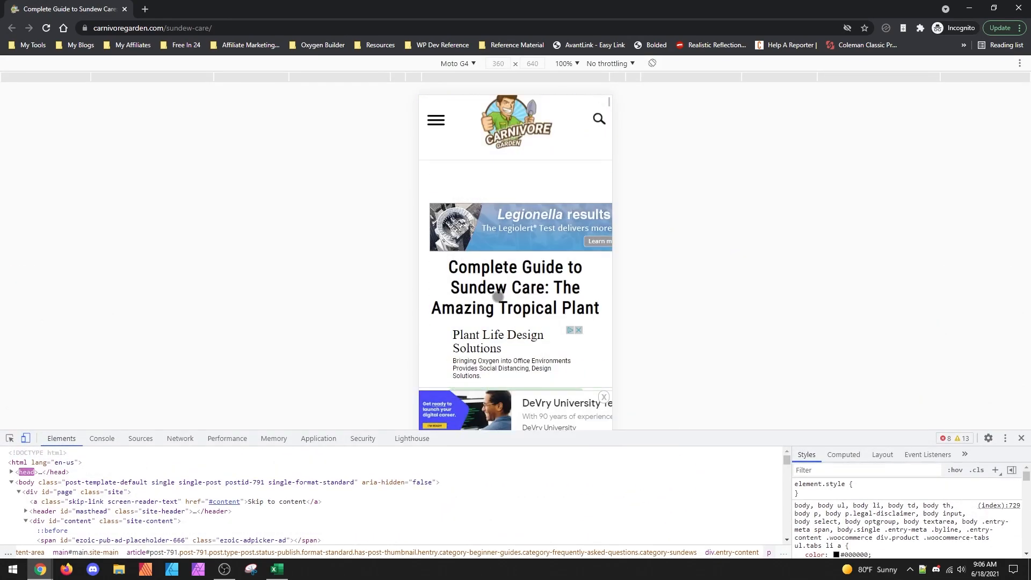
pyautogui.click(45, 28)
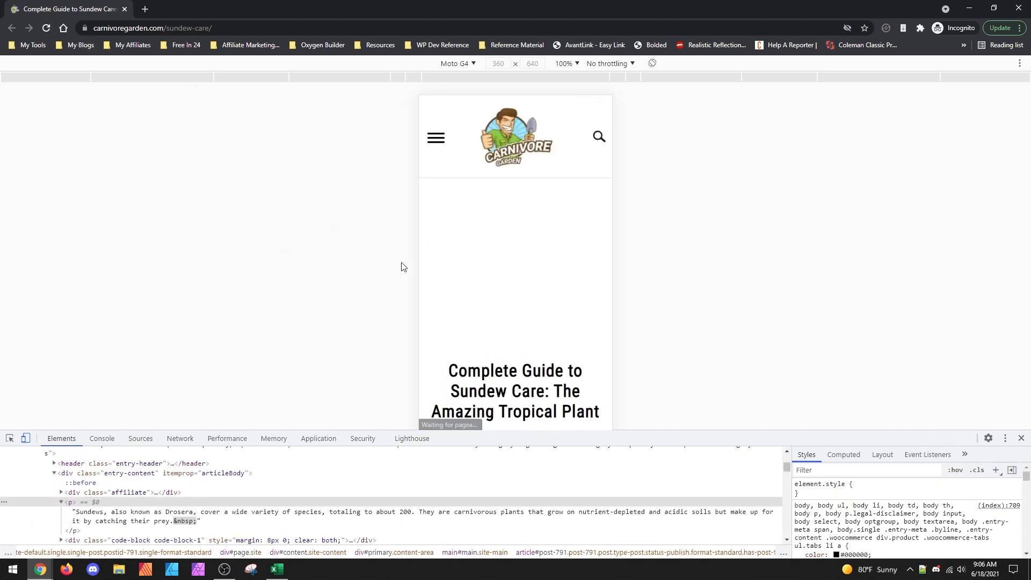
# Step: Examine the opening paragraphs of the Sundew Care article and the ad positions around them in the mobile preview
pyautogui.scroll(-4, 539, 231)
pyautogui.scroll(-3, 534, 262)
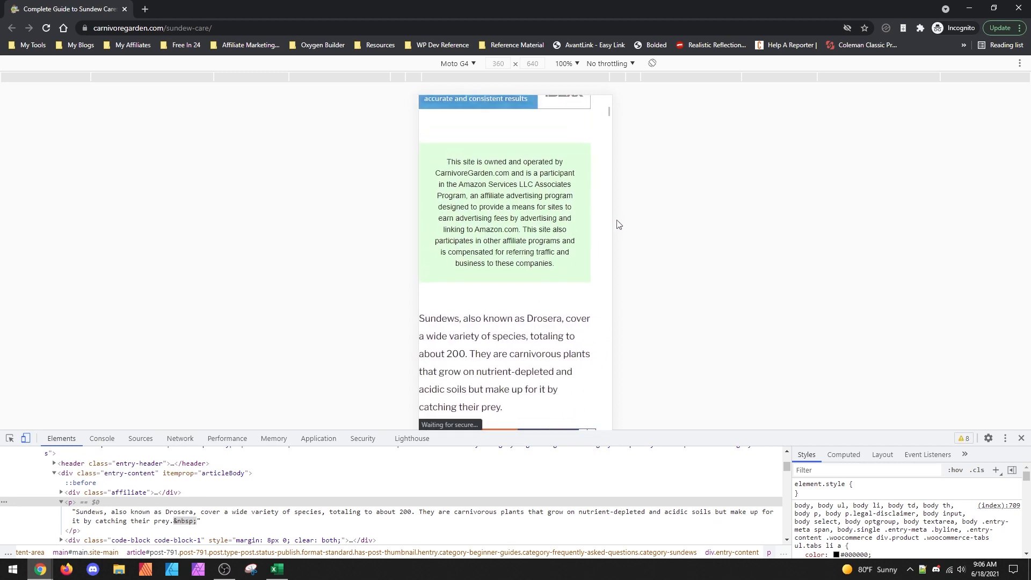
pyautogui.moveTo(531, 217)
pyautogui.mouseDown()
pyautogui.moveTo(539, 194)
pyautogui.moveTo(538, 204)
pyautogui.mouseUp()
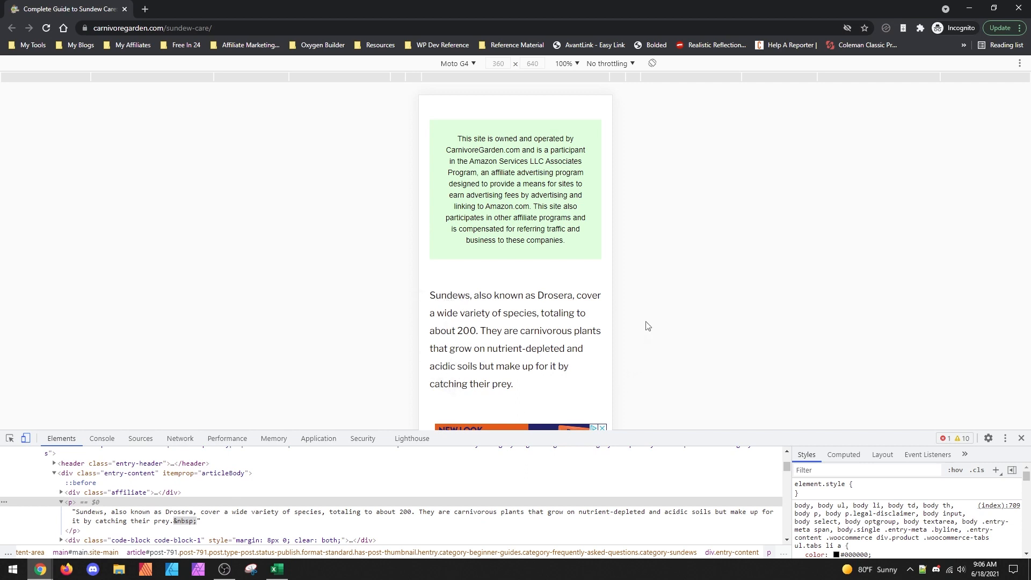
pyautogui.scroll(-3, 565, 372)
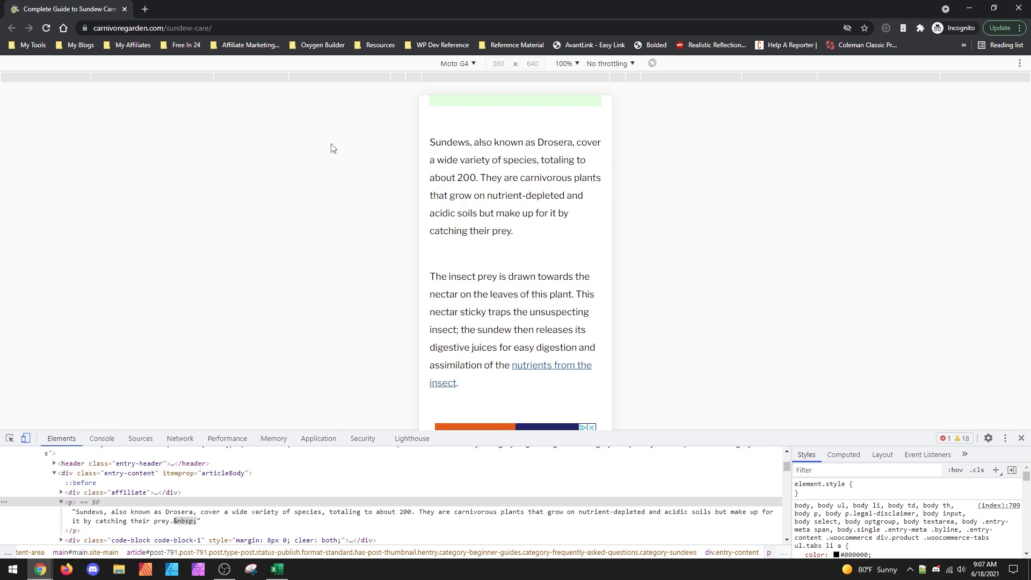
# Step: Switch back to the Ad Inserter settings and set the insertion of Block 4 to After paragraph 8
pyautogui.moveTo(40, 569)
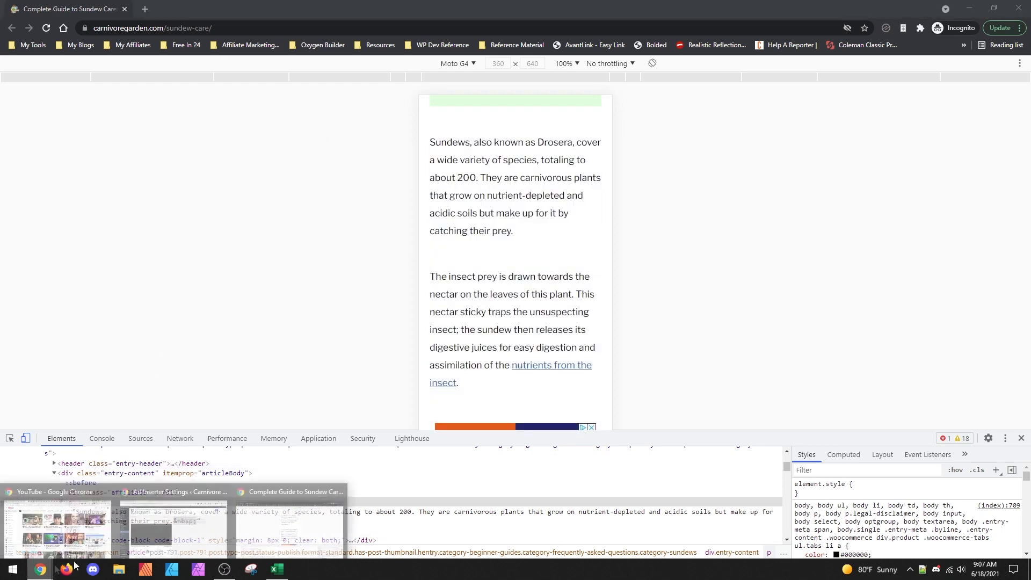
pyautogui.click(217, 533)
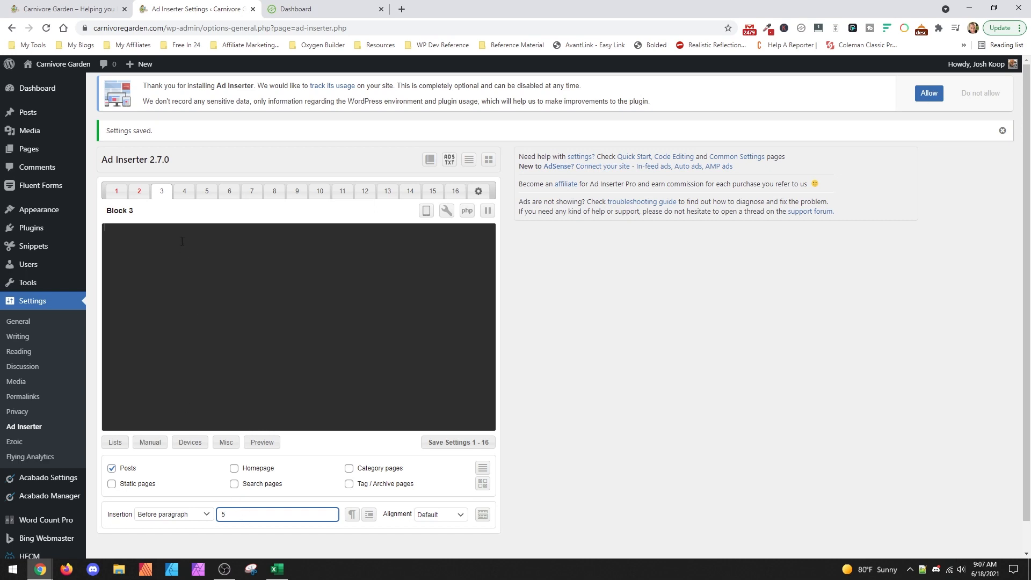
pyautogui.click(185, 191)
pyautogui.click(204, 515)
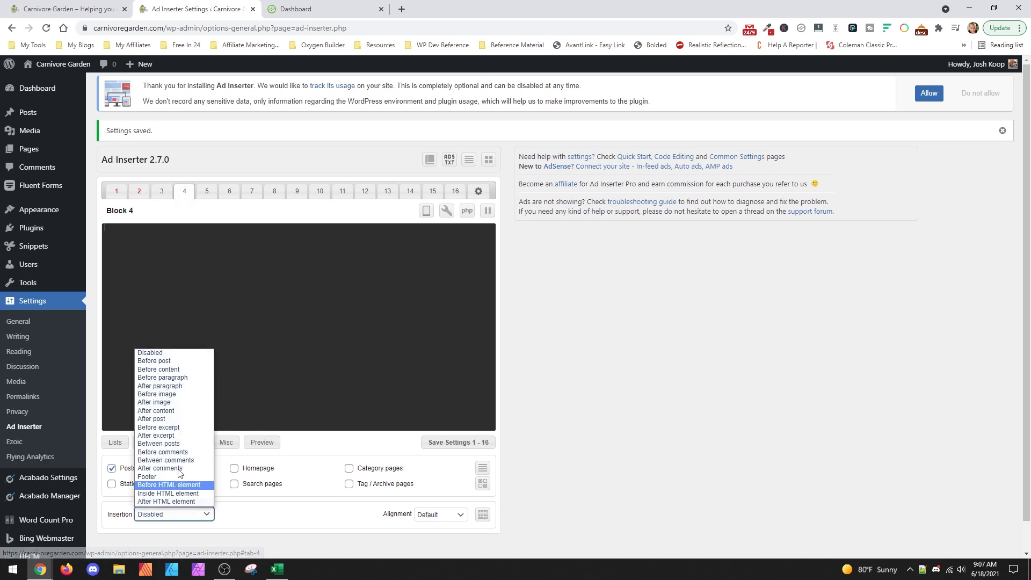
pyautogui.click(176, 387)
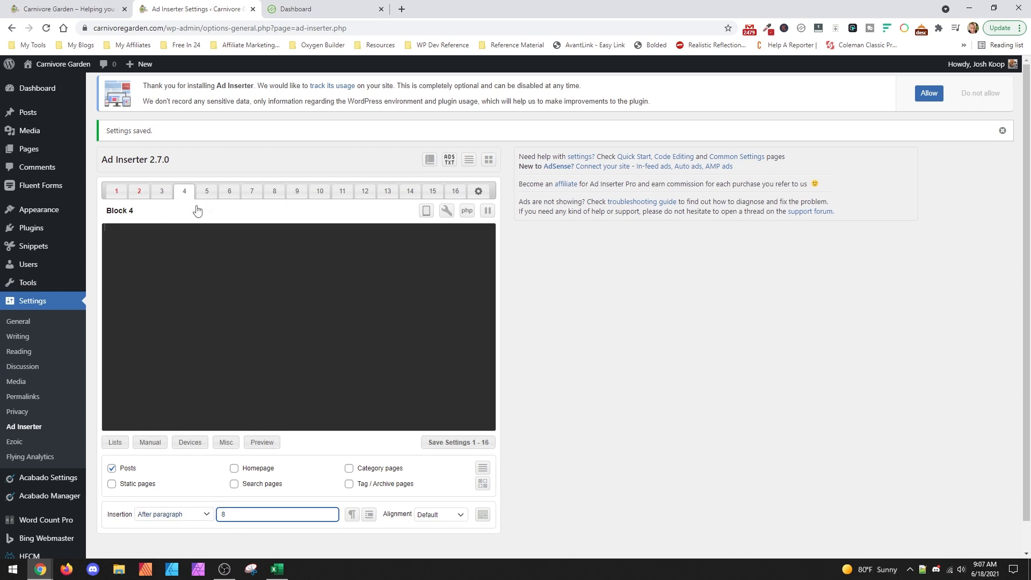
# Step: Check the insertion settings of Blocks 3 and 4, and set the insertion of Block 5 to After paragraph 11
pyautogui.click(167, 196)
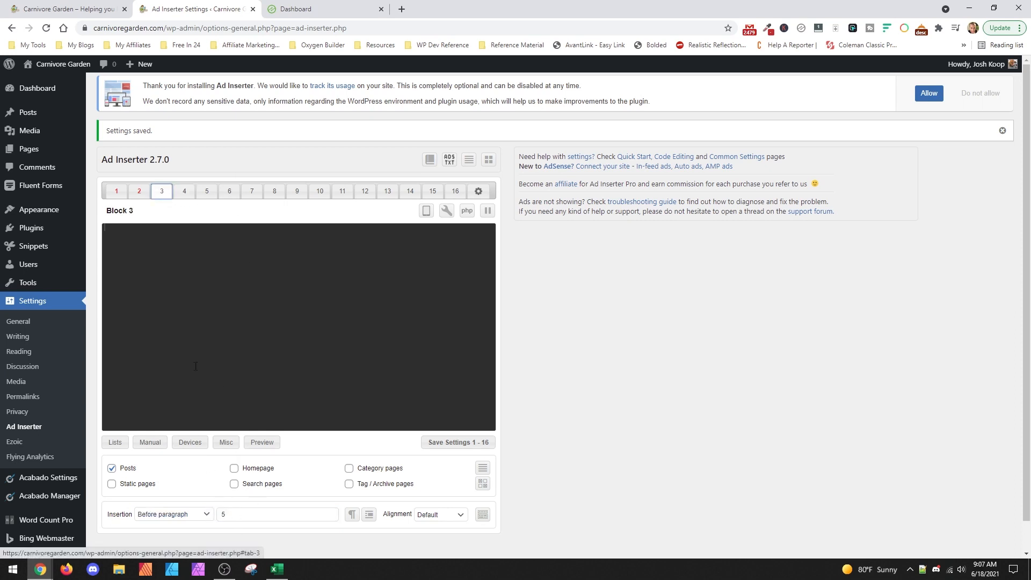
pyautogui.click(184, 191)
pyautogui.click(207, 191)
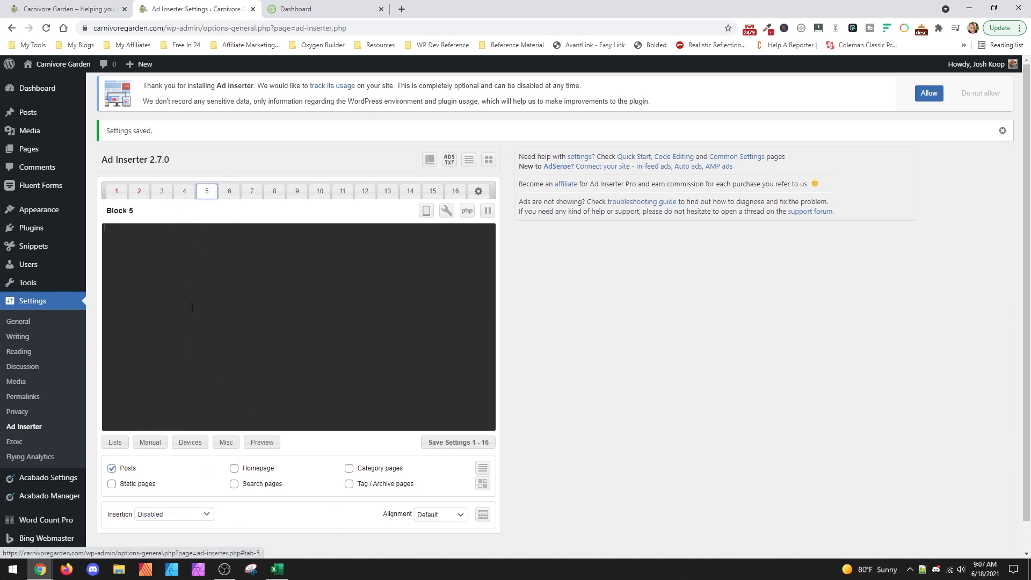
pyautogui.click(159, 516)
pyautogui.click(181, 385)
pyautogui.click(261, 516)
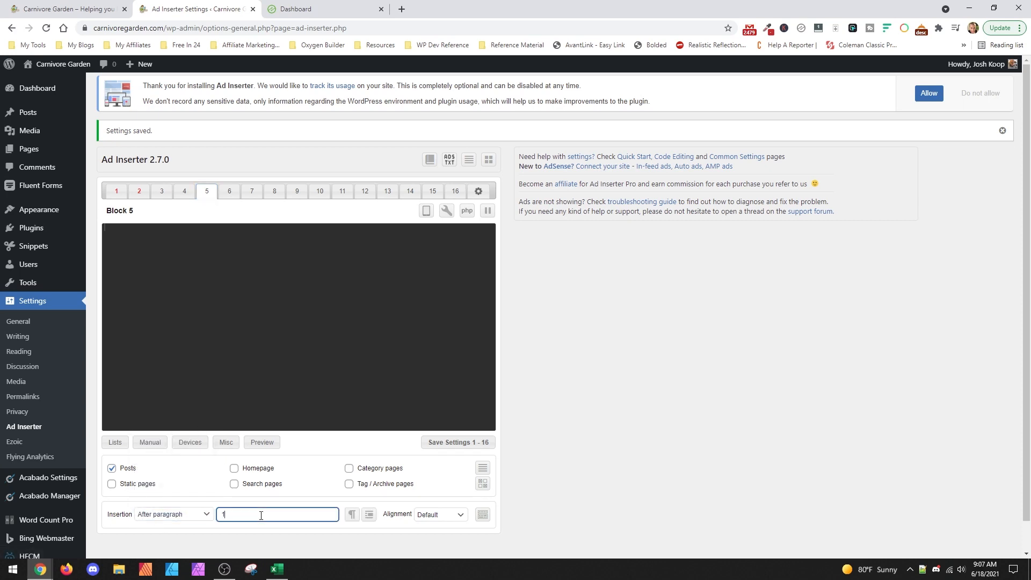
pyautogui.click(562, 402)
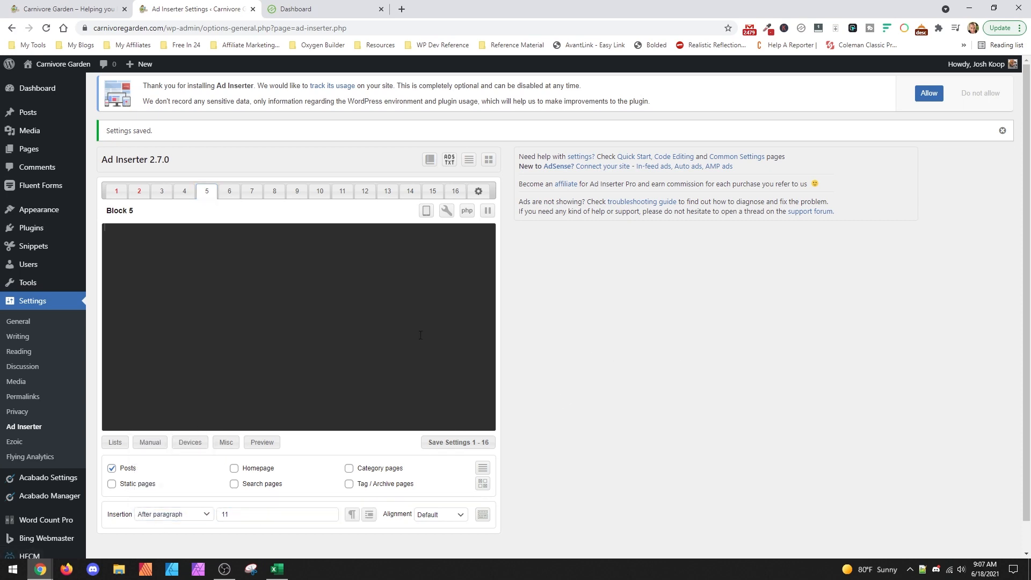